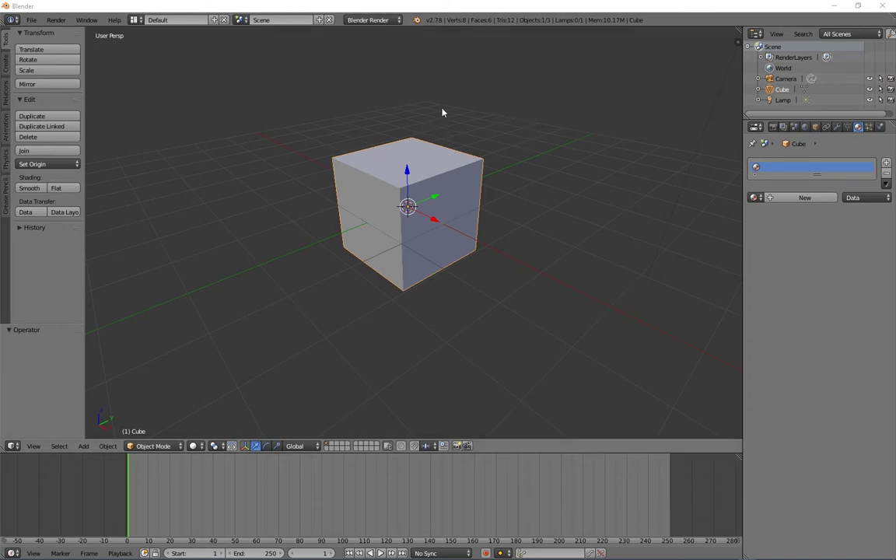
{"action": "left_click", "coordinate": [381, 21]}
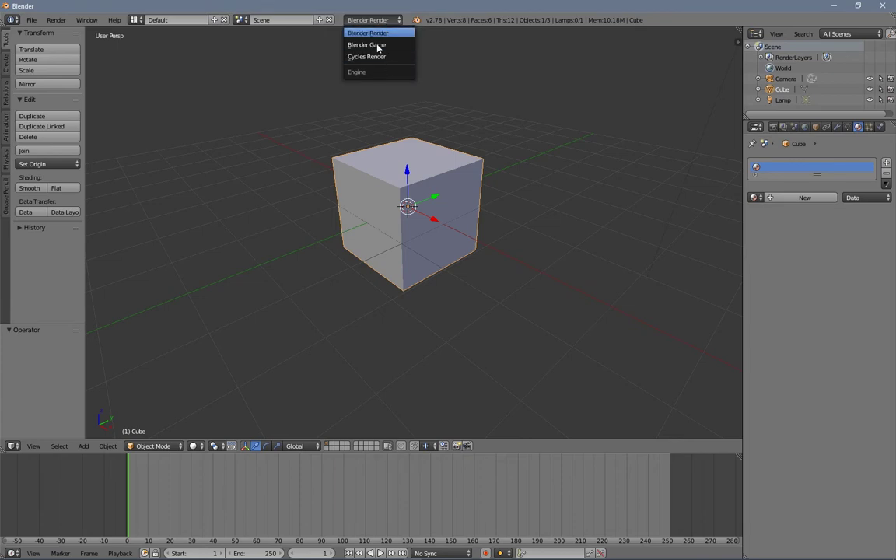
{"action": "left_click", "coordinate": [397, 15]}
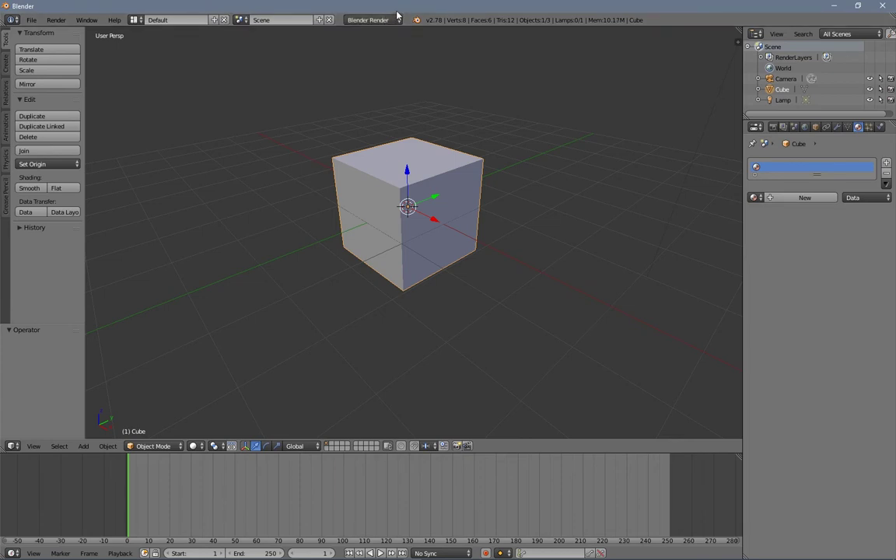
Step: Check the Cycles compute device in the System user preferences and save the user settings
{"action": "left_click", "coordinate": [33, 22]}
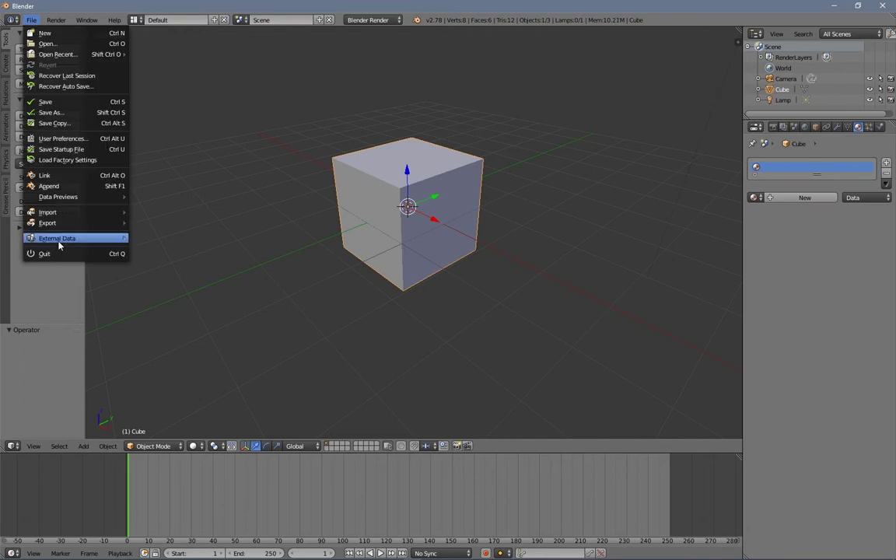
{"action": "left_click", "coordinate": [55, 139]}
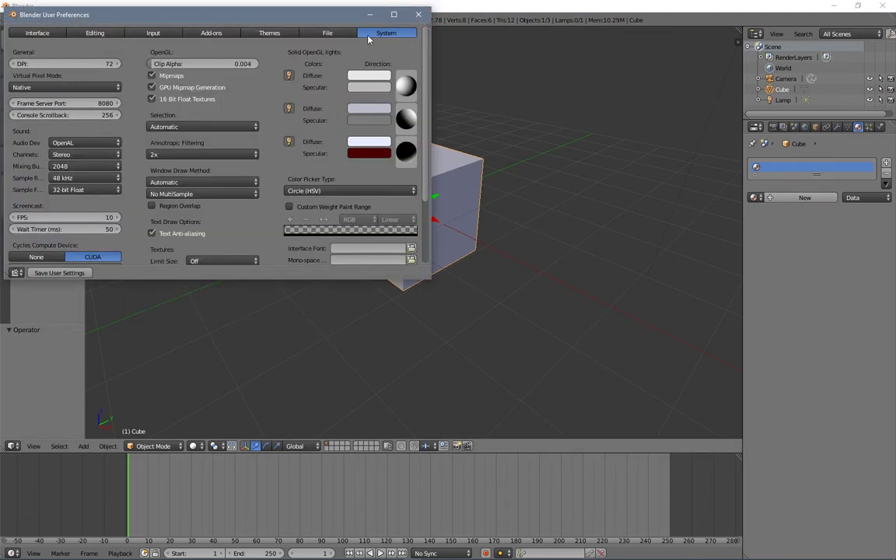
{"action": "scroll", "coordinate": [60, 161], "scroll_direction": "down", "scroll_amount": 3}
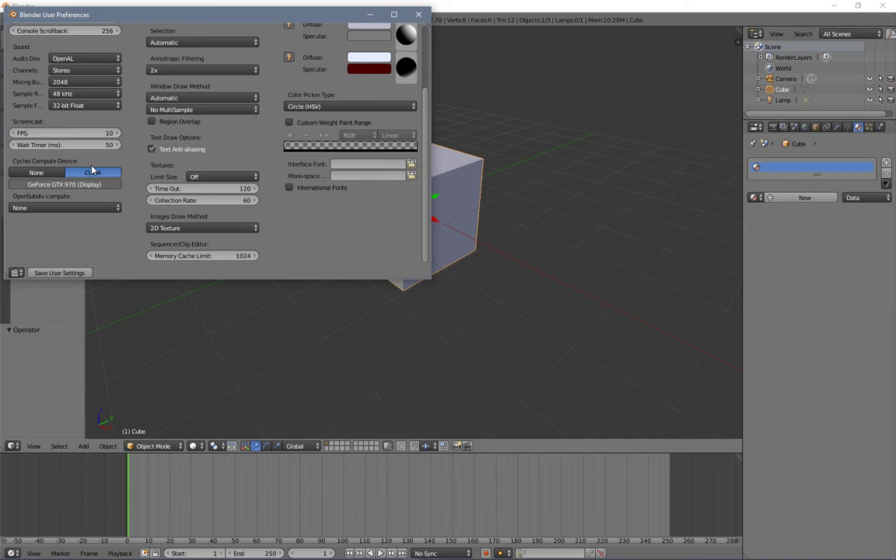
{"action": "left_click", "coordinate": [57, 273]}
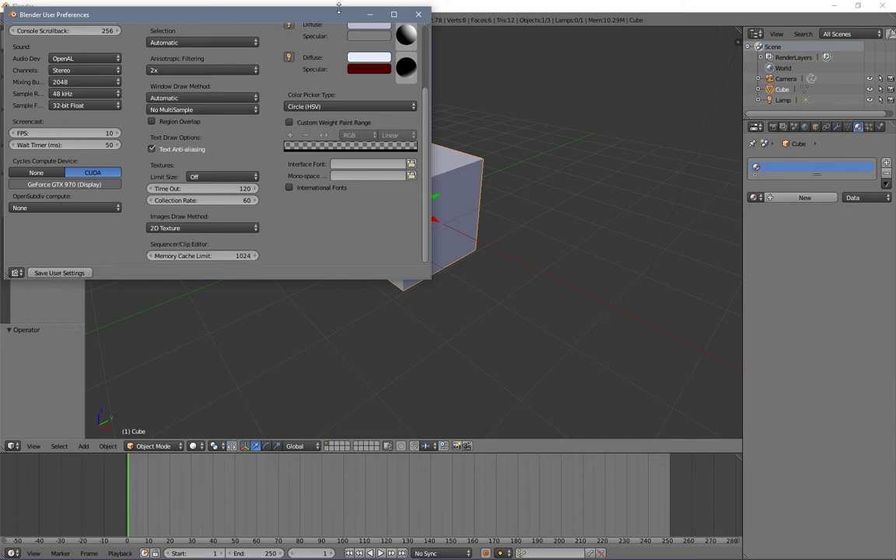
{"action": "left_click", "coordinate": [418, 15]}
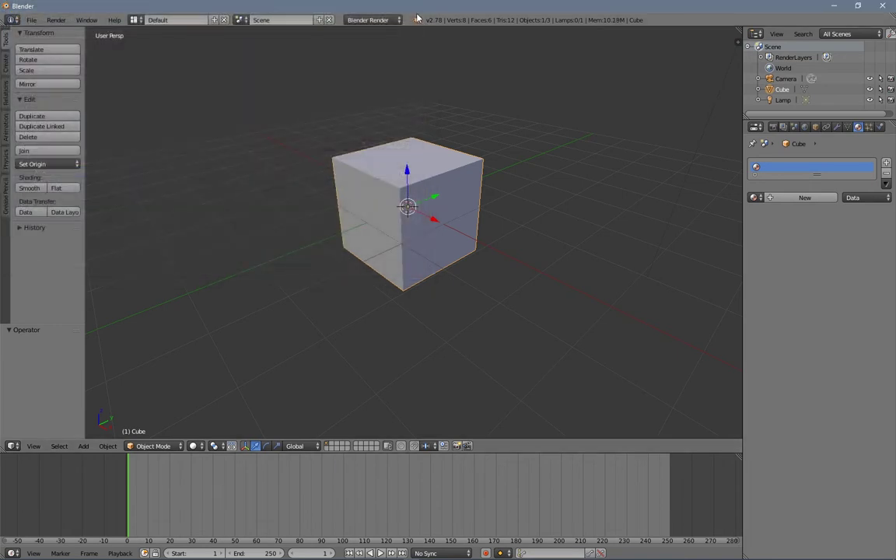
Step: Switch the render engine to Cycles Render
{"action": "left_click", "coordinate": [374, 21]}
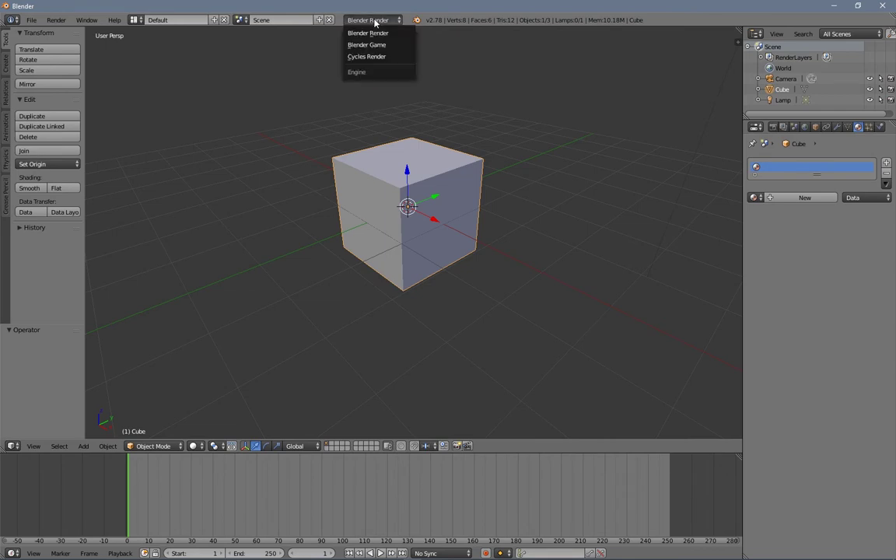
{"action": "left_click", "coordinate": [371, 55]}
Step: Enable shader nodes for the scene's lamp and change its type to Area
{"action": "scroll", "coordinate": [467, 157], "scroll_direction": "down", "scroll_amount": 5}
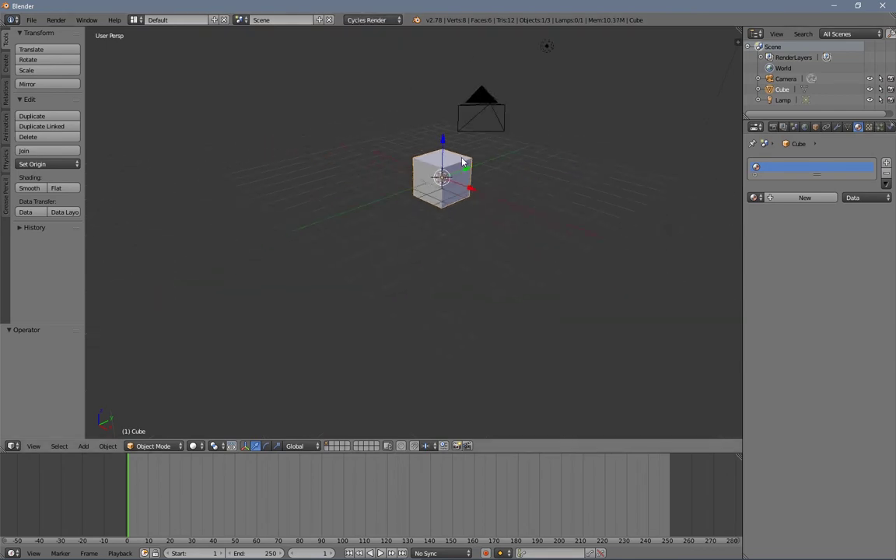
{"action": "middle_click_drag", "start_coordinate": [476, 146], "coordinate": [468, 205], "text": "shift"}
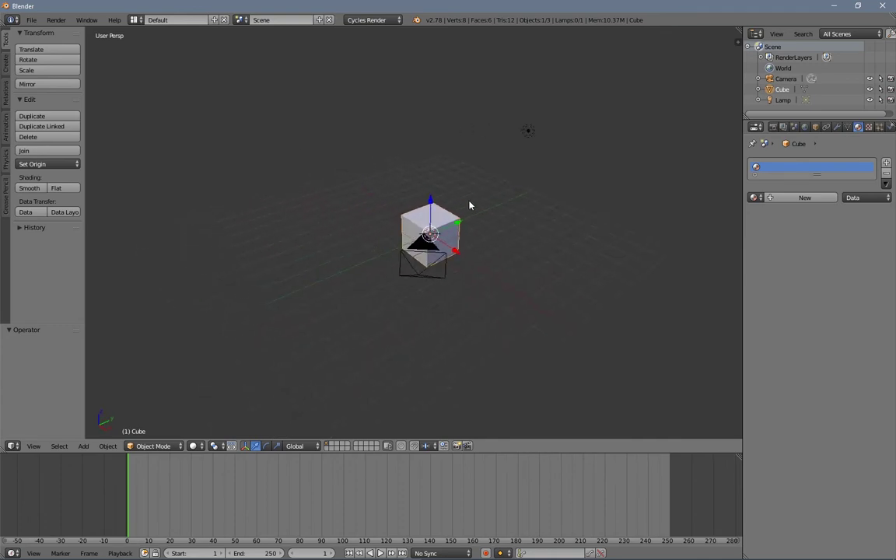
{"action": "right_click", "coordinate": [528, 130]}
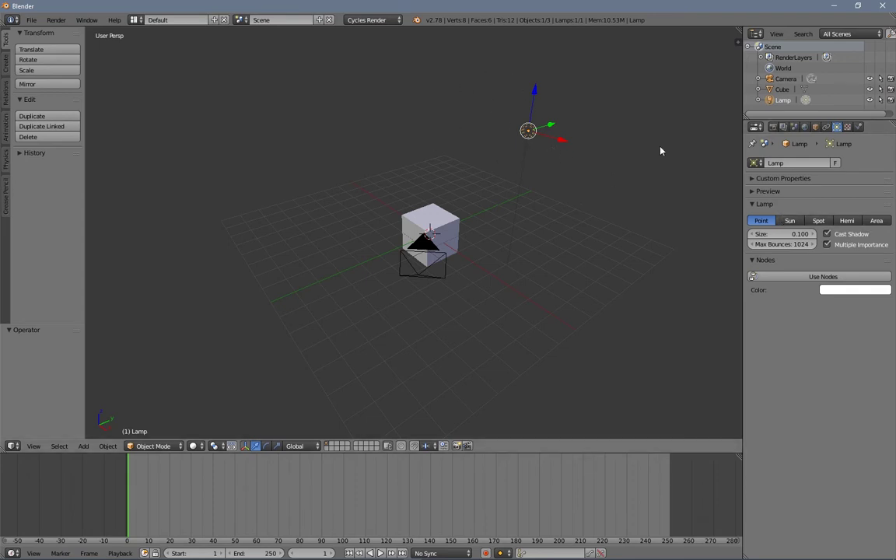
{"action": "left_click", "coordinate": [816, 278]}
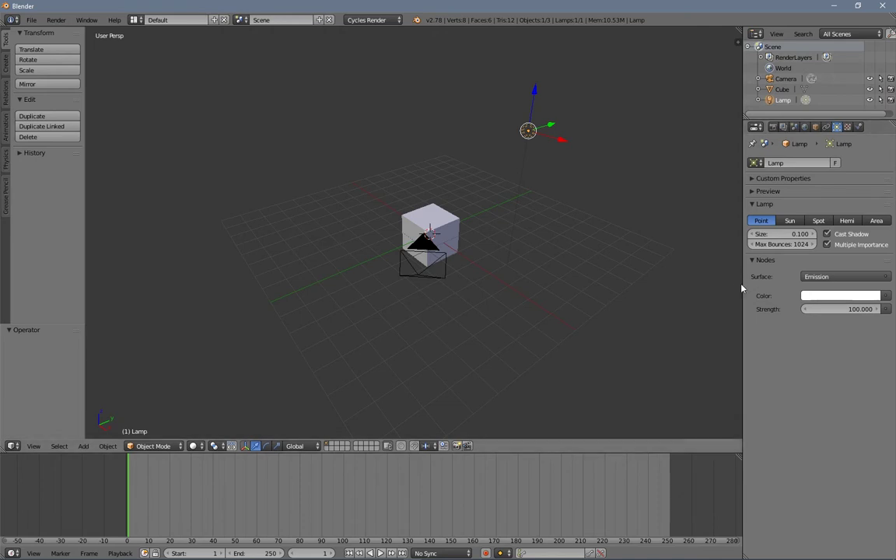
{"action": "left_click_drag", "start_coordinate": [741, 288], "coordinate": [706, 287]}
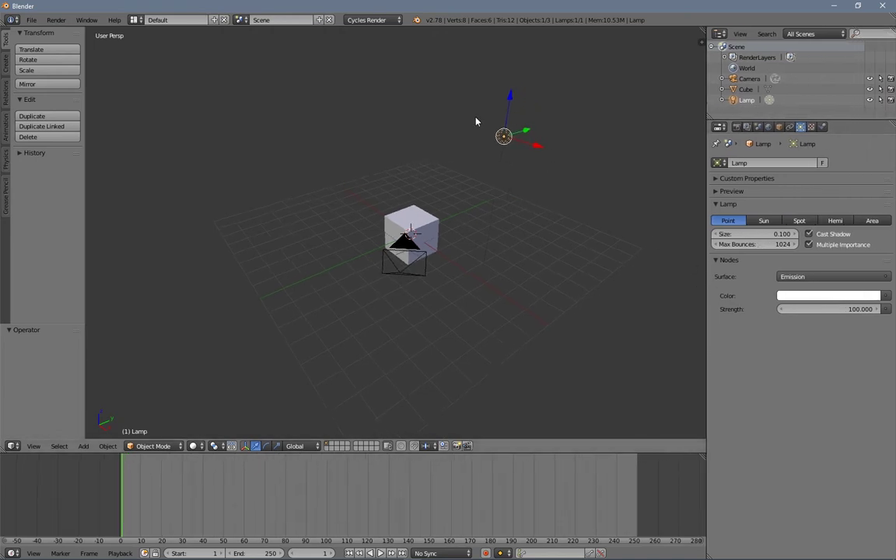
{"action": "scroll", "coordinate": [420, 135], "scroll_direction": "down", "scroll_amount": 2}
{"action": "middle_click_drag", "start_coordinate": [442, 165], "coordinate": [444, 199]}
{"action": "middle_click_drag", "start_coordinate": [440, 183], "coordinate": [435, 217], "text": "shift"}
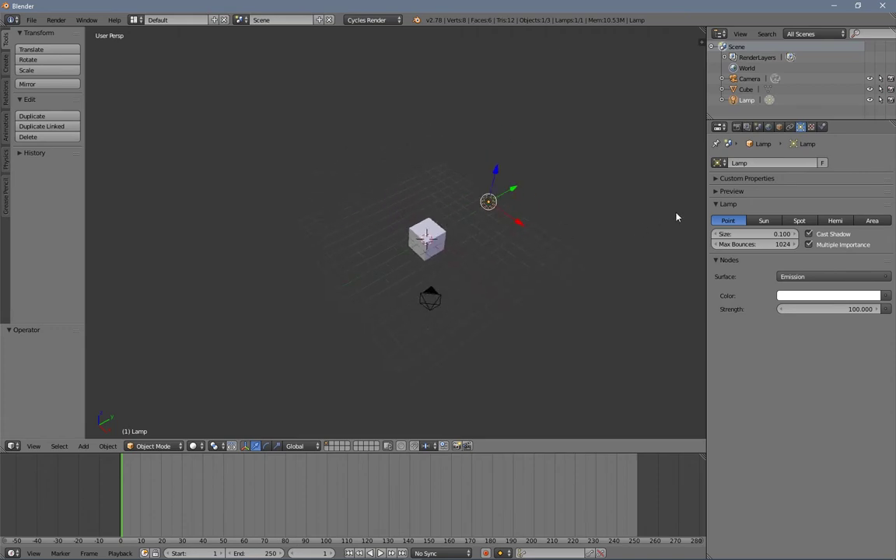
{"action": "left_click", "coordinate": [872, 221]}
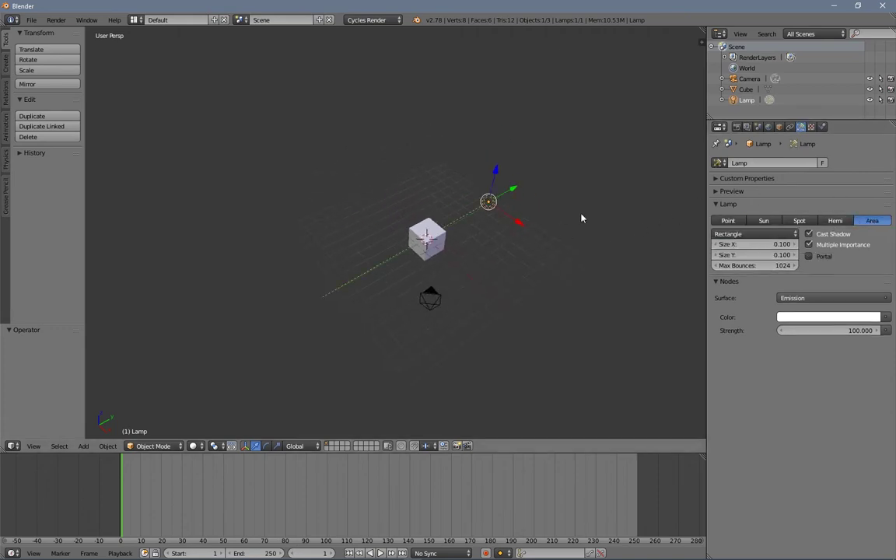
Step: Preview the cube under the area lamp in Rendered viewport shading and return the viewport to Solid shading
{"action": "middle_click_drag", "start_coordinate": [535, 221], "coordinate": [568, 194]}
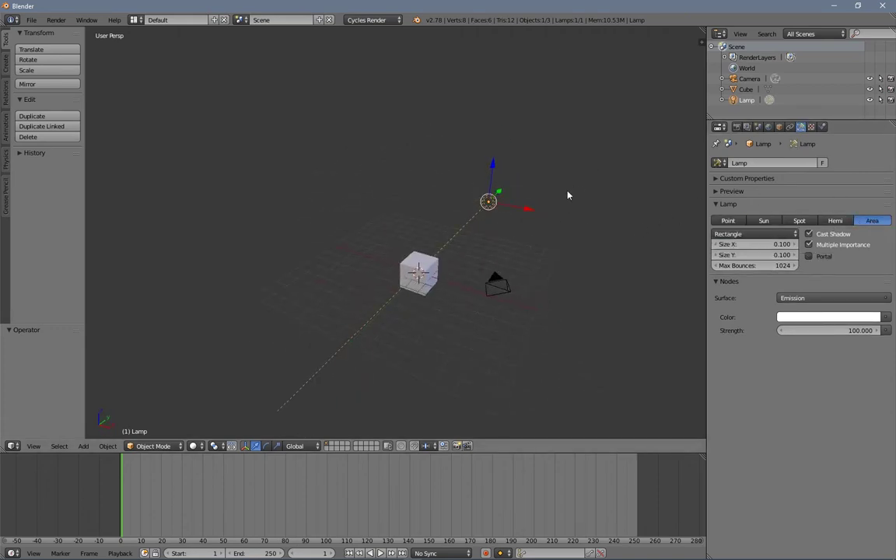
{"action": "left_click", "coordinate": [193, 446]}
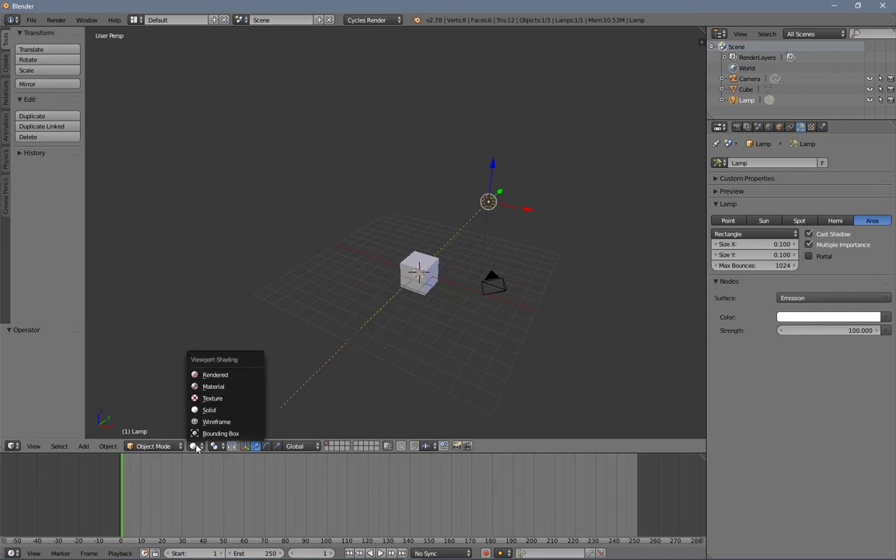
{"action": "left_click", "coordinate": [203, 379]}
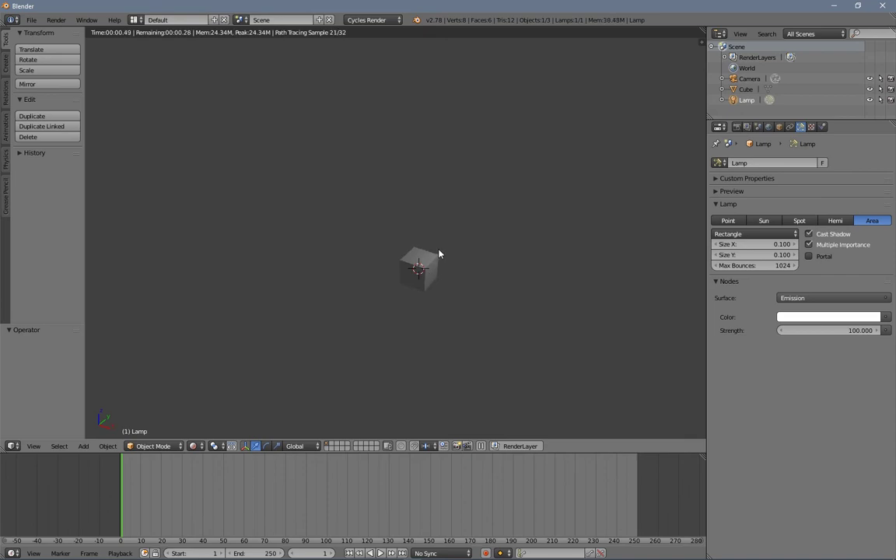
{"action": "right_click", "coordinate": [437, 255]}
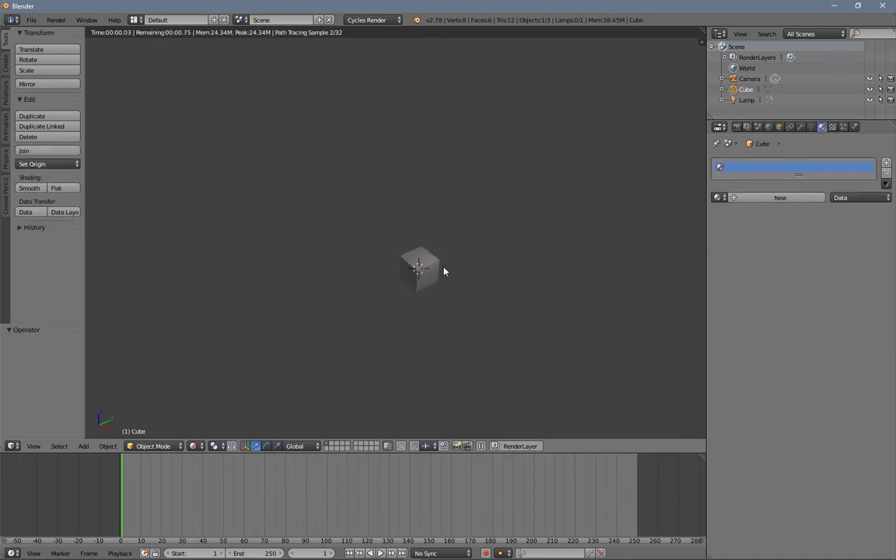
{"action": "scroll", "coordinate": [451, 272], "scroll_direction": "up", "scroll_amount": 7}
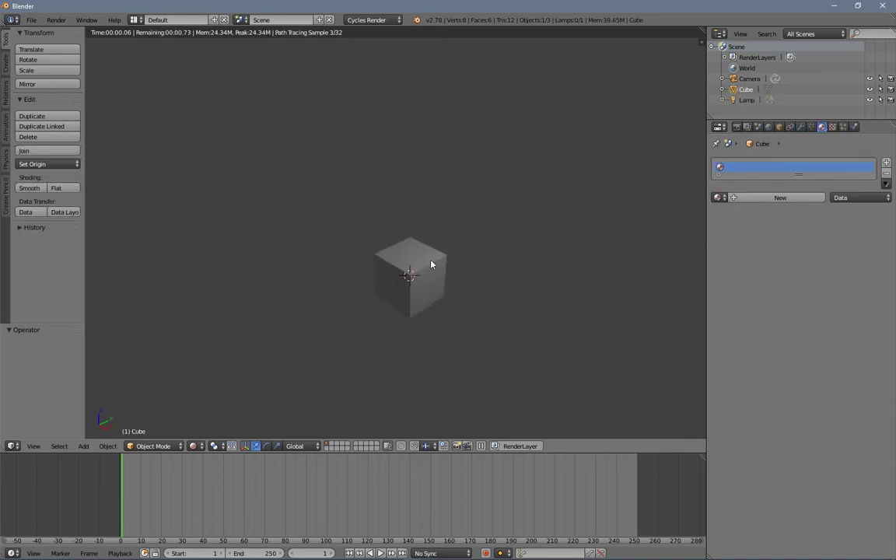
{"action": "scroll", "coordinate": [428, 256], "scroll_direction": "down", "scroll_amount": 5}
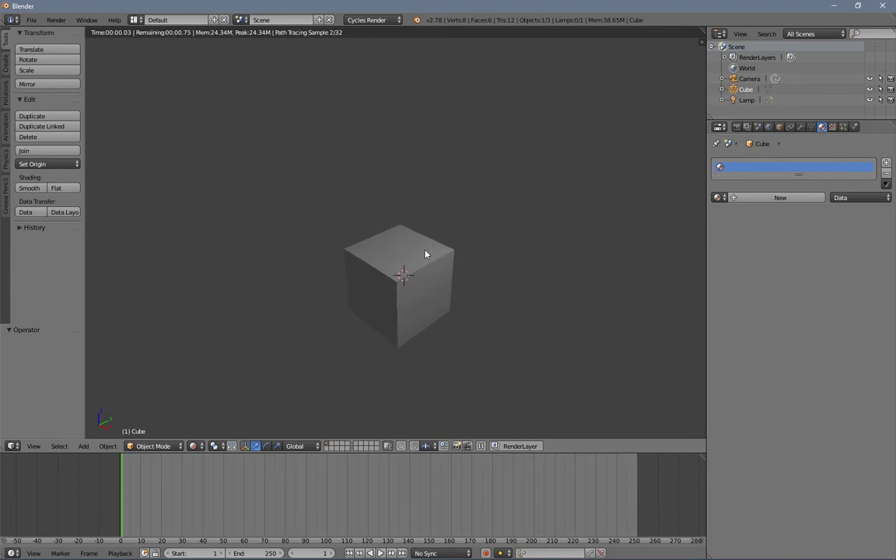
{"action": "scroll", "coordinate": [424, 254], "scroll_direction": "up", "scroll_amount": 1}
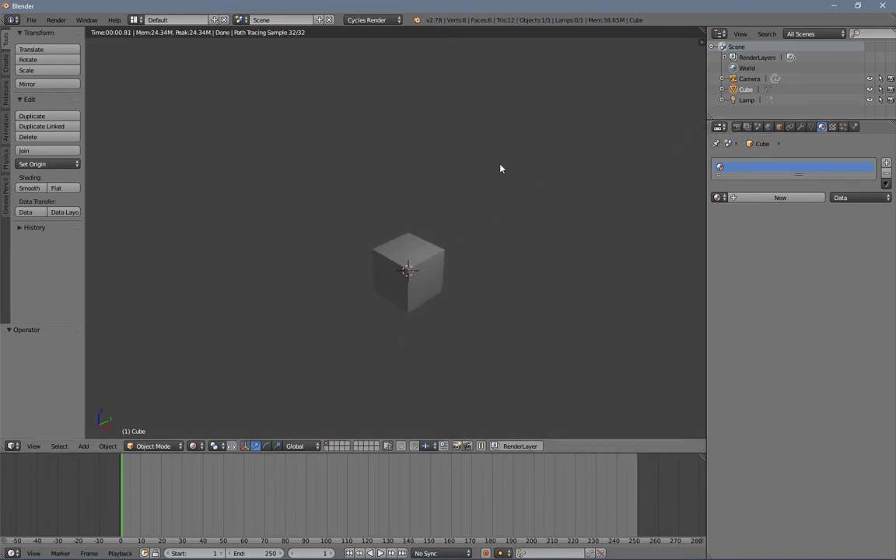
{"action": "left_click", "coordinate": [194, 446]}
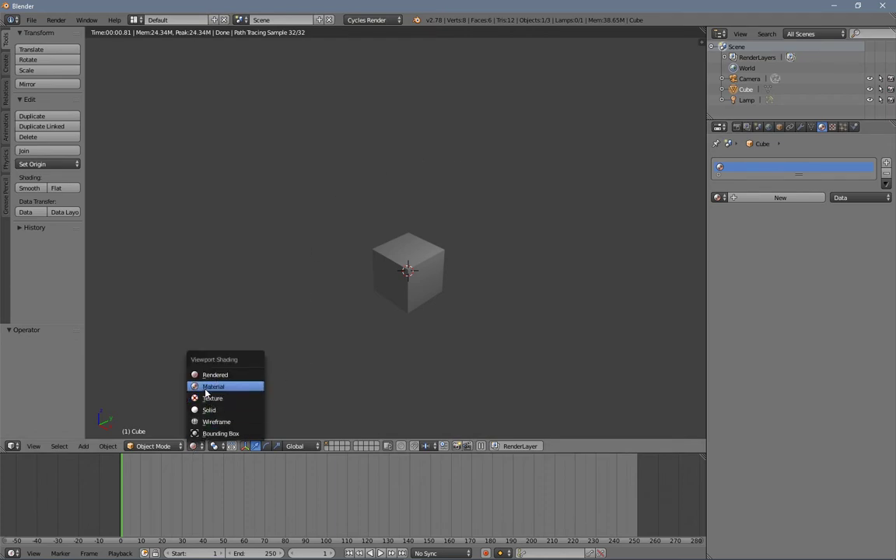
{"action": "left_click", "coordinate": [210, 410]}
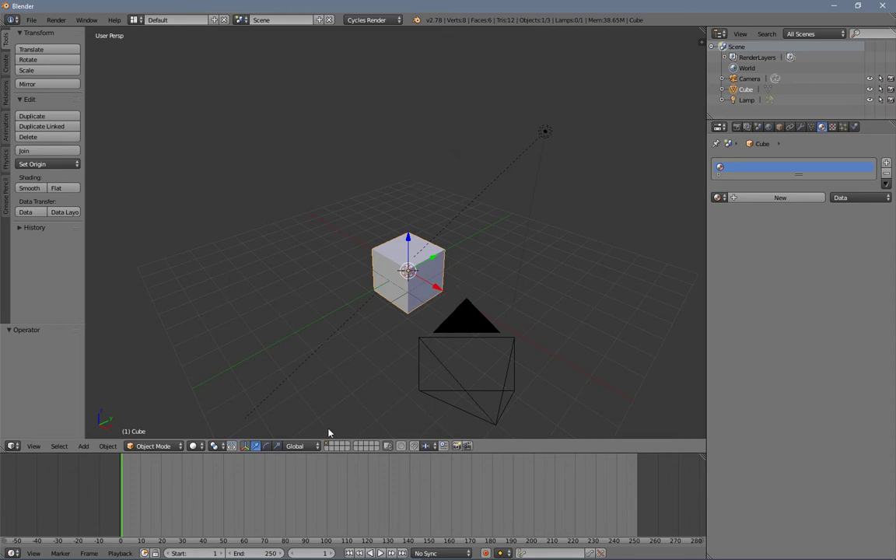
Step: Add a new screen layout based on the default one and name it Cycles
{"action": "left_click_drag", "start_coordinate": [342, 453], "coordinate": [346, 483]}
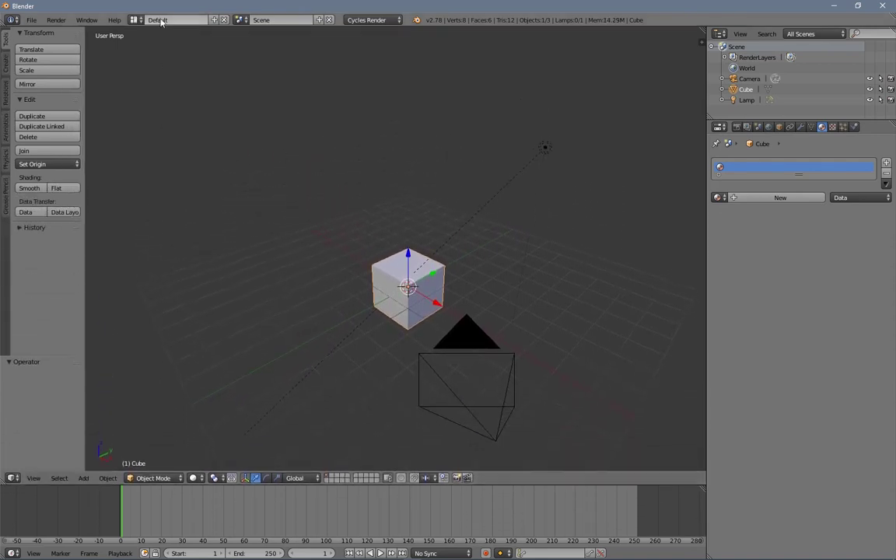
{"action": "left_click", "coordinate": [214, 20]}
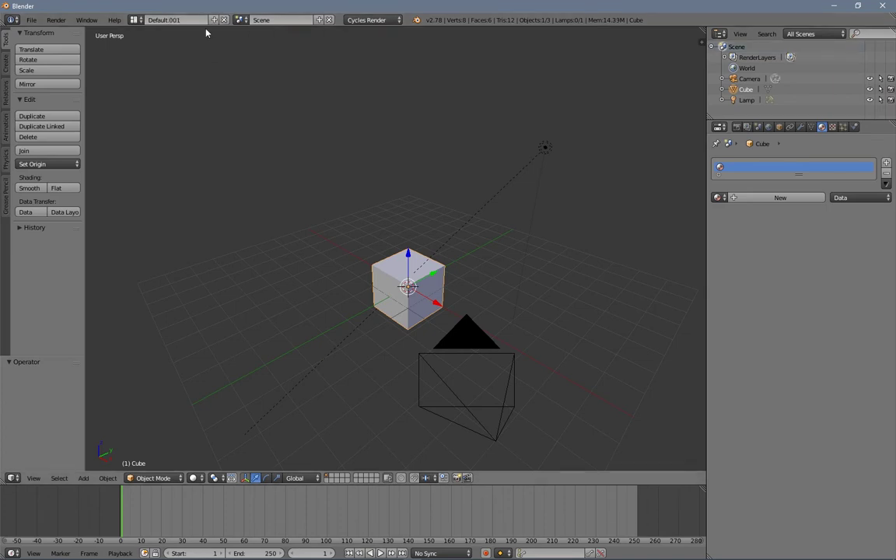
{"action": "left_click", "coordinate": [184, 20]}
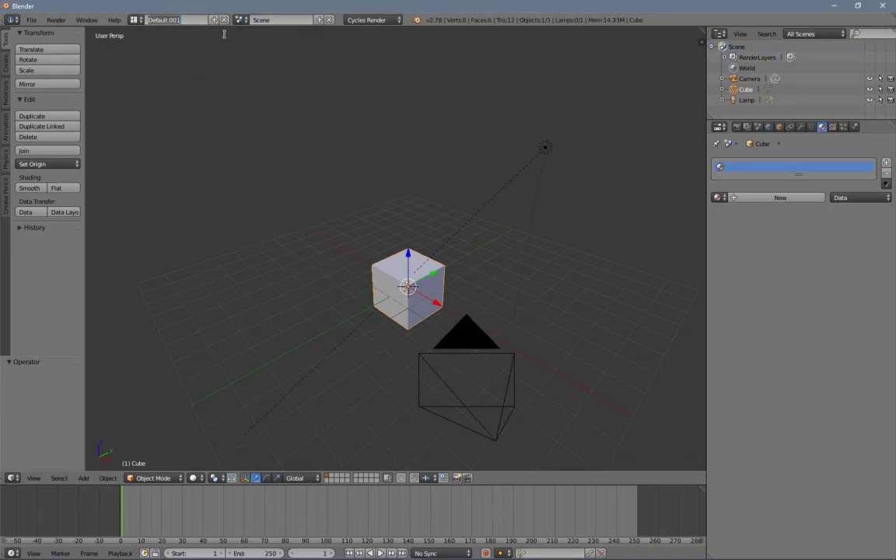
{"action": "type", "text": "cles"}
{"action": "key", "text": "Return"}
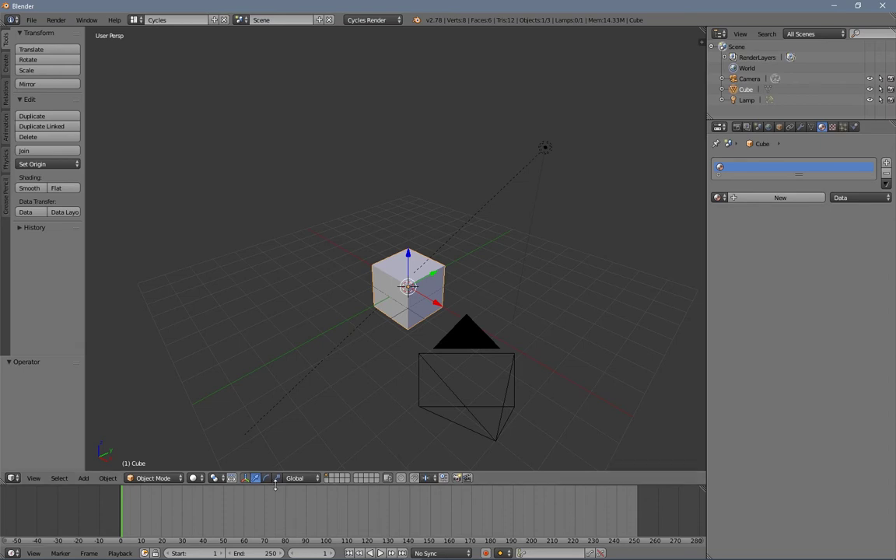
Step: Enlarge the timeline area to about a third of the window's height and change it to a Node Editor
{"action": "left_click_drag", "start_coordinate": [270, 485], "coordinate": [269, 347]}
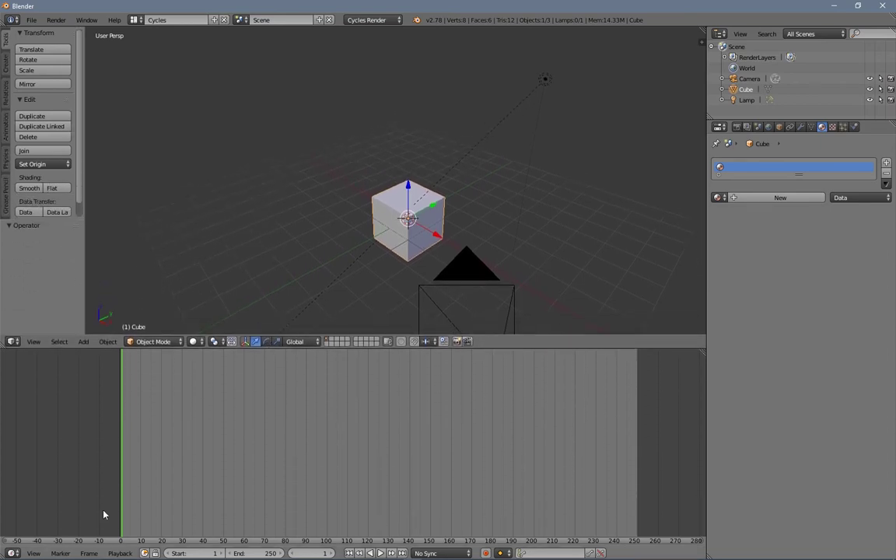
{"action": "left_click", "coordinate": [14, 552]}
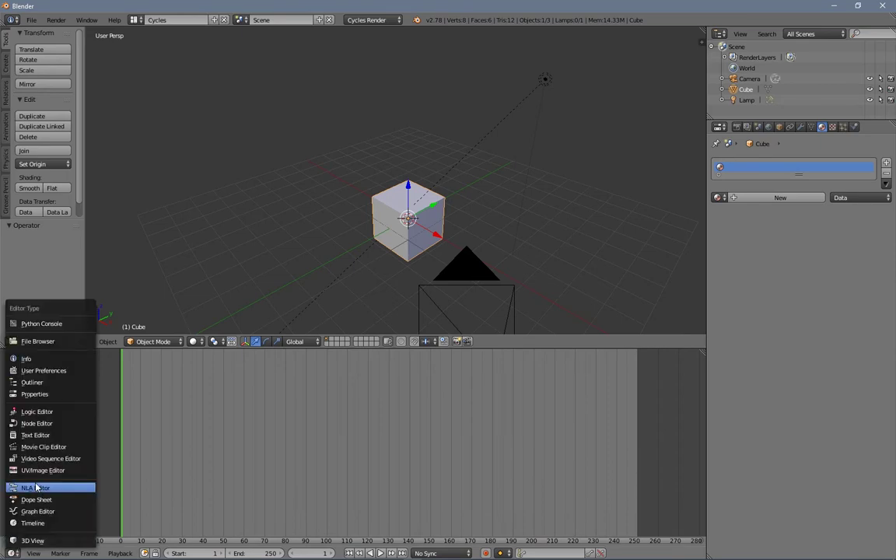
{"action": "left_click", "coordinate": [54, 424]}
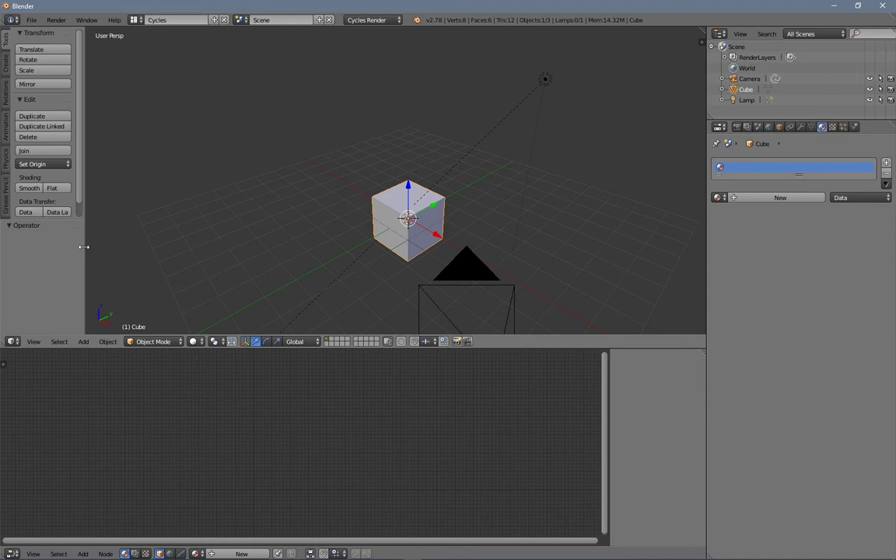
Step: Collapse the 3D view's tool shelf and split the 3D view into two side-by-side views of about equal width
{"action": "left_click_drag", "start_coordinate": [83, 247], "coordinate": [4, 250]}
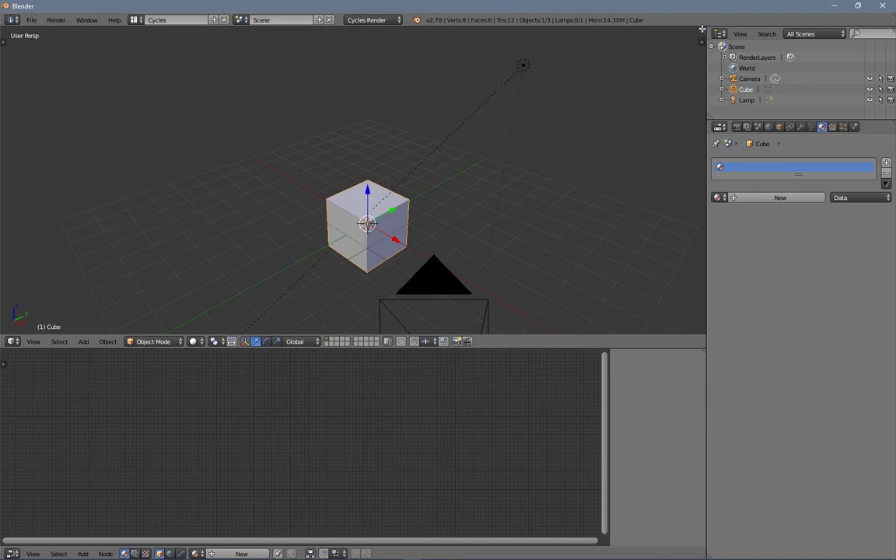
{"action": "left_click_drag", "start_coordinate": [701, 29], "coordinate": [322, 56]}
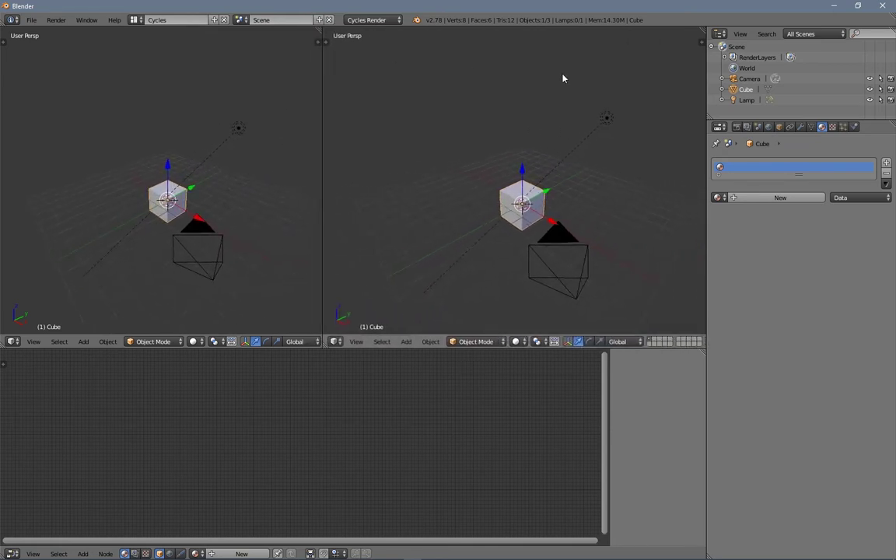
{"action": "left_click_drag", "start_coordinate": [704, 255], "coordinate": [750, 250]}
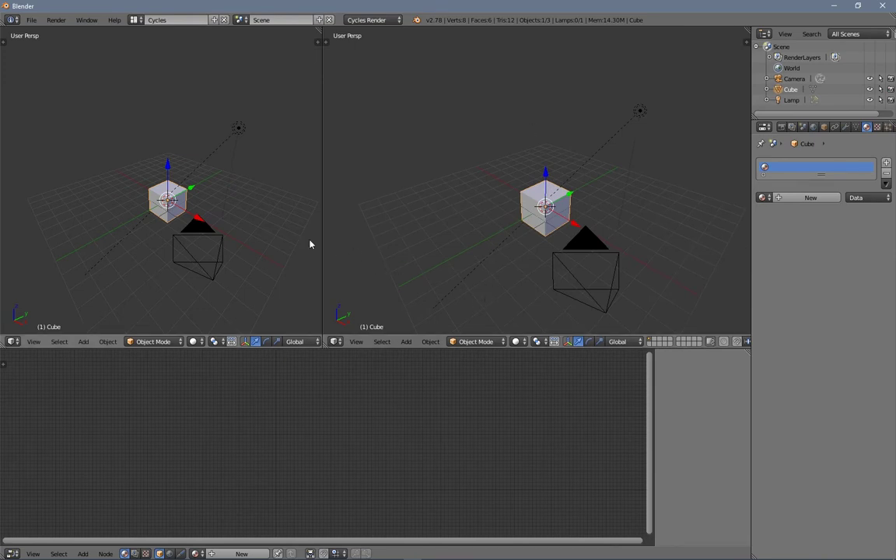
{"action": "left_click_drag", "start_coordinate": [322, 287], "coordinate": [372, 249]}
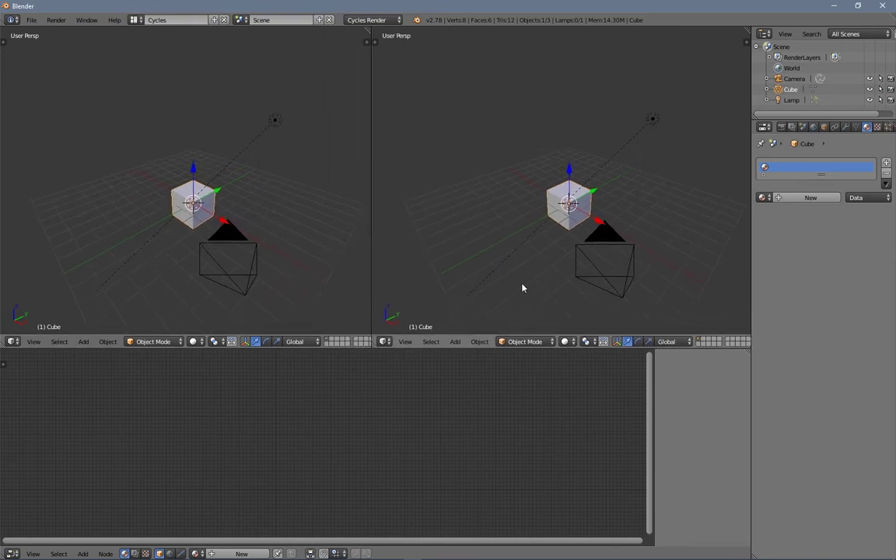
Step: Set the second of the two side-by-side 3D views to Rendered viewport shading
{"action": "left_click", "coordinate": [564, 342]}
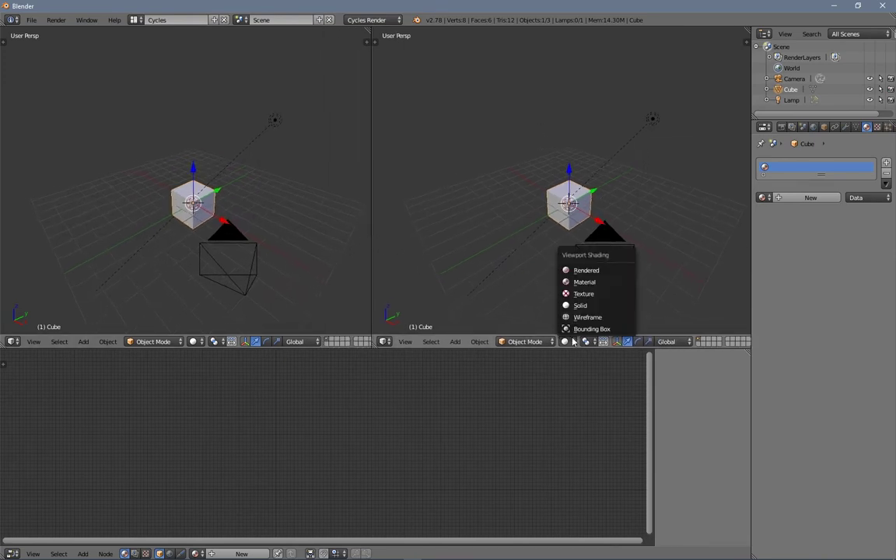
{"action": "left_click", "coordinate": [595, 271]}
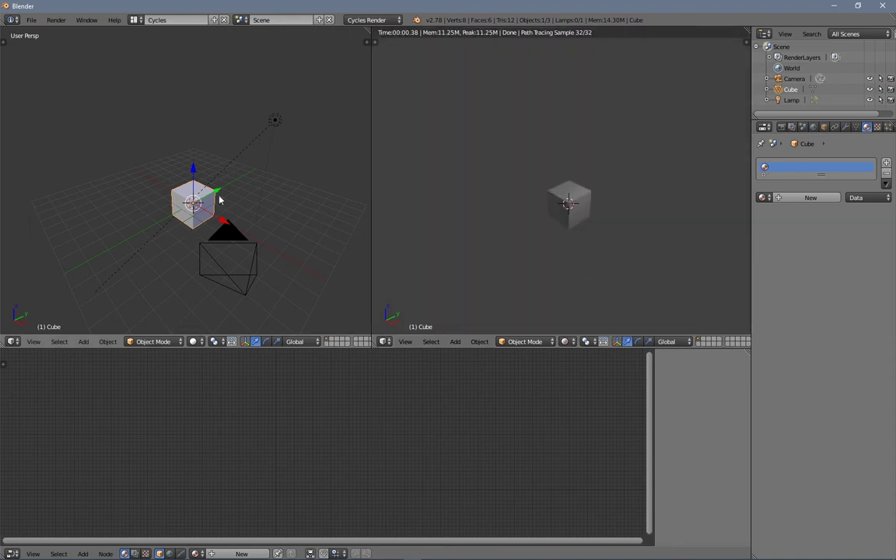
Step: Examine the scene from different angles in the solid 3D view, briefly selecting the lamp and then reselecting the cube
{"action": "middle_click_drag", "start_coordinate": [145, 223], "coordinate": [241, 185]}
{"action": "scroll", "coordinate": [241, 185], "scroll_direction": "down", "scroll_amount": 2}
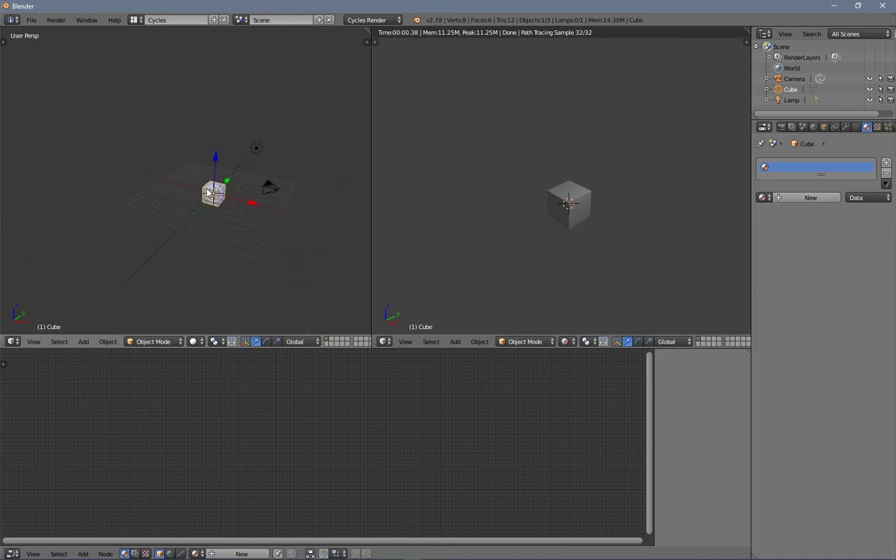
{"action": "right_click", "coordinate": [581, 194]}
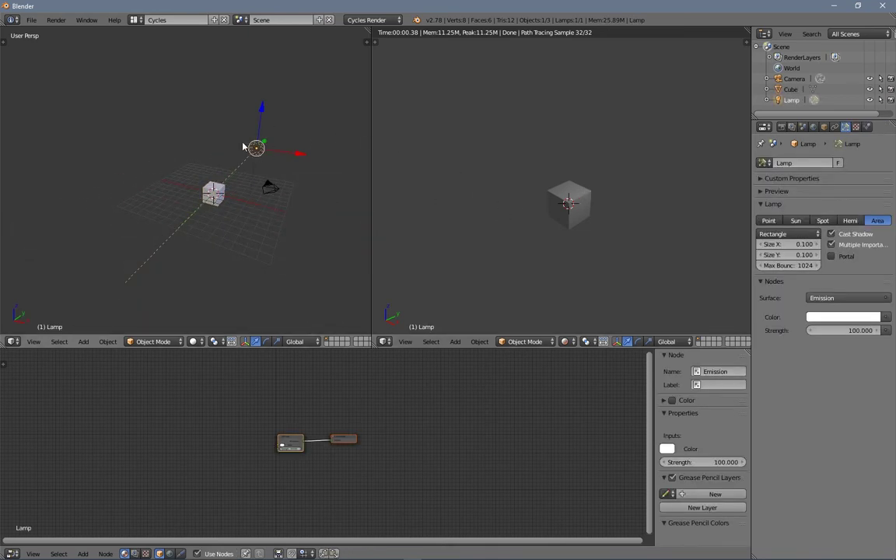
{"action": "right_click", "coordinate": [208, 191]}
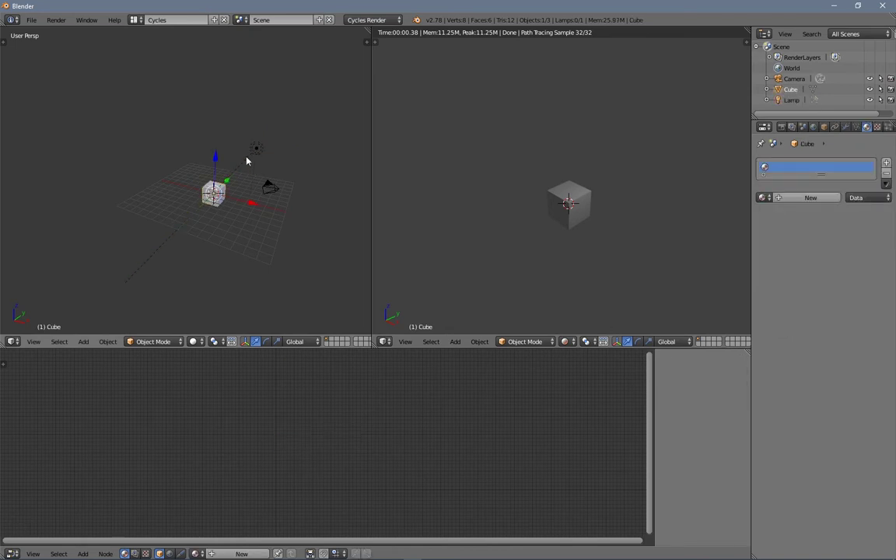
{"action": "mouse_move", "coordinate": [210, 193]}
{"action": "middle_mouse_down"}
{"action": "mouse_move", "coordinate": [224, 202]}
{"action": "mouse_move", "coordinate": [227, 194]}
{"action": "middle_mouse_up"}
{"action": "middle_click_drag", "start_coordinate": [270, 168], "coordinate": [234, 153]}
{"action": "scroll", "coordinate": [216, 169], "scroll_direction": "up", "scroll_amount": 5}
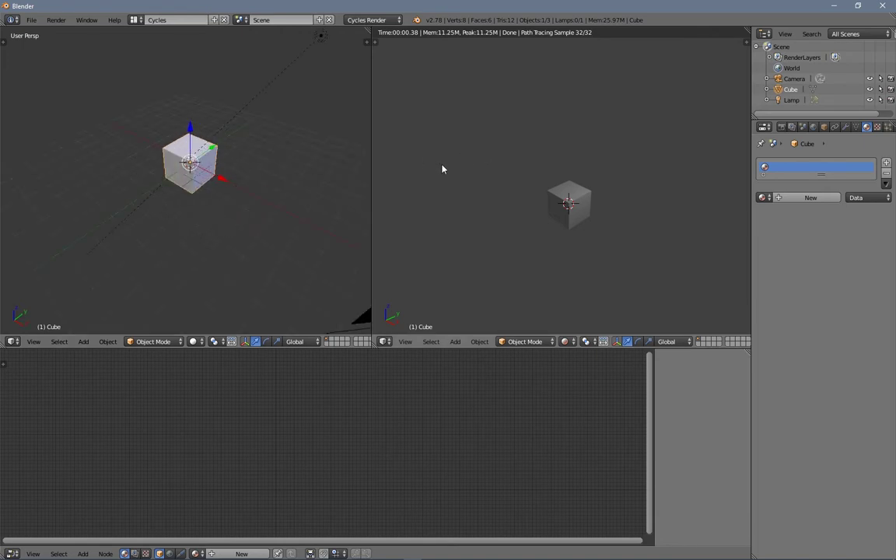
{"action": "key", "text": "Home"}
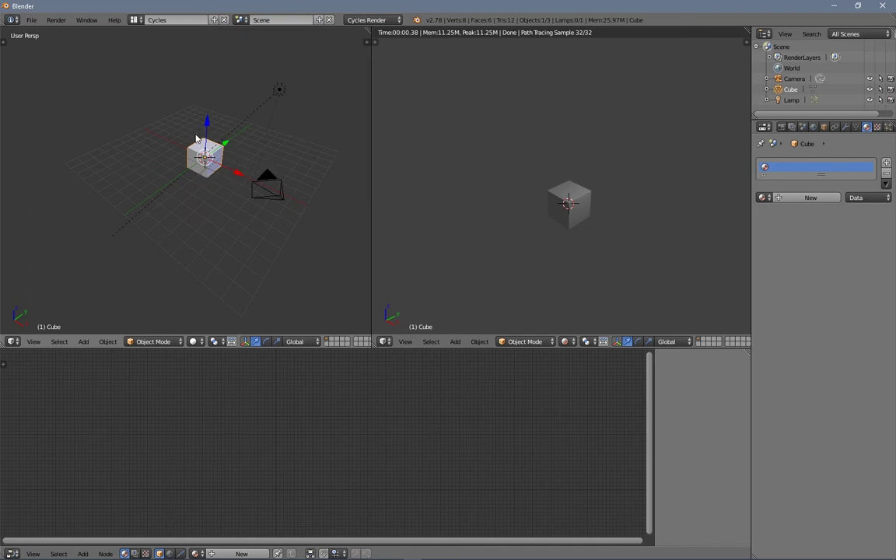
Step: Scale the cube to about 4.7 times its height along Z and flatten it along X into a thin upright slab
{"action": "key", "text": "s"}
{"action": "key", "text": "z"}
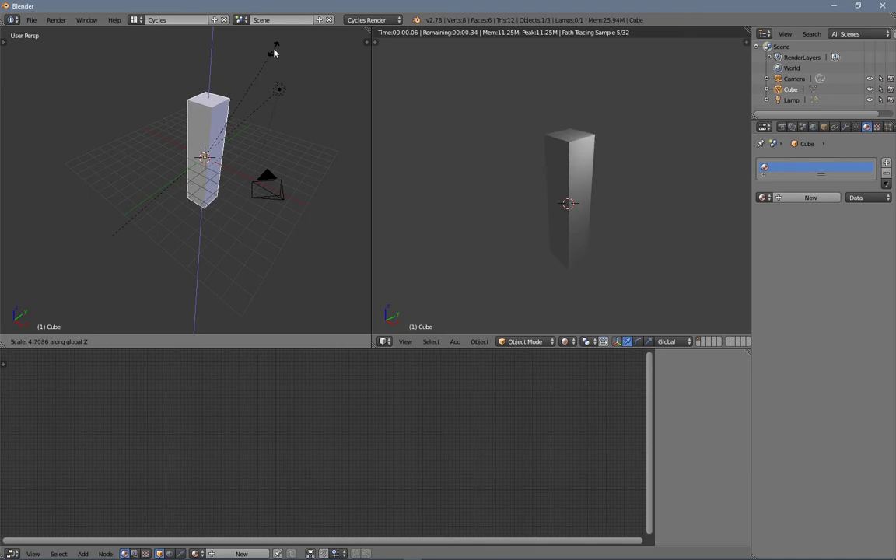
{"action": "left_click", "coordinate": [276, 49]}
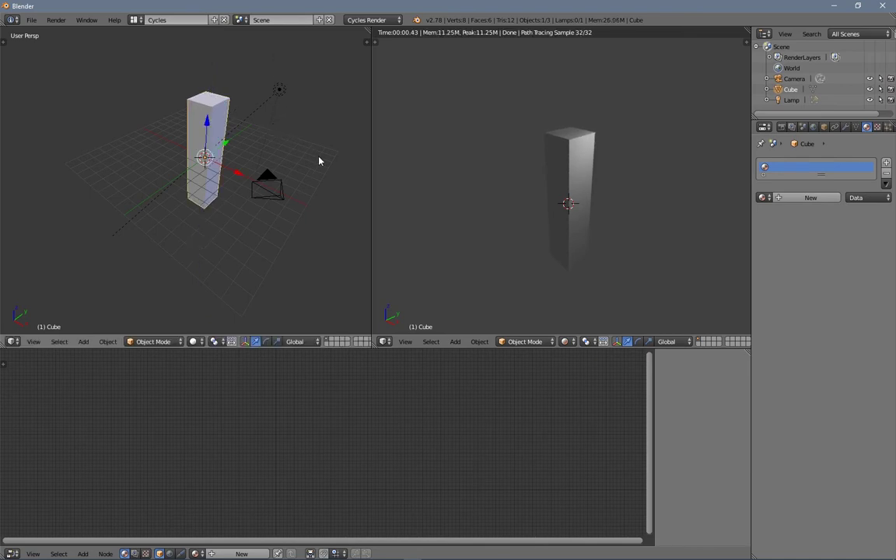
{"action": "key", "text": "s"}
{"action": "key", "text": "x"}
{"action": "left_click", "coordinate": [222, 155]}
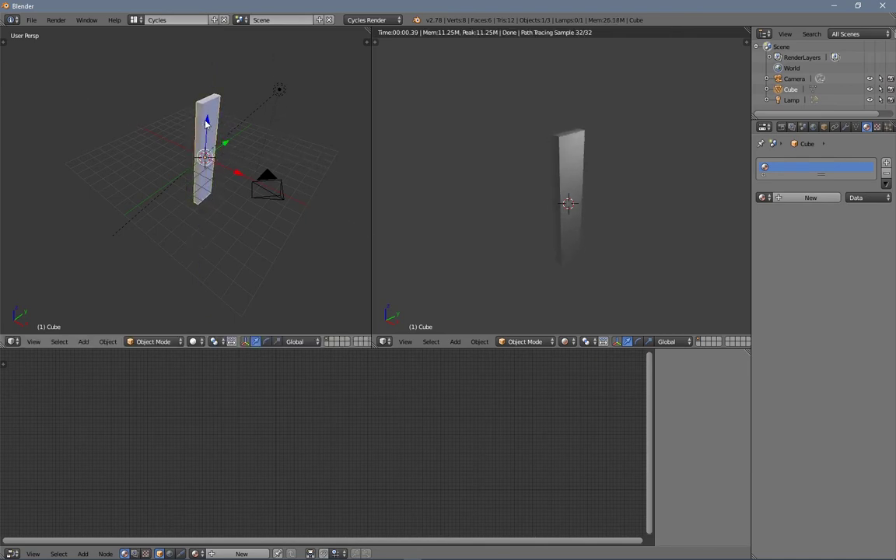
Step: Raise the slab slightly along the Z axis and view it from the side in both 3D views
{"action": "left_click_drag", "start_coordinate": [206, 123], "coordinate": [210, 103]}
{"action": "middle_click_drag", "start_coordinate": [226, 158], "coordinate": [368, 154]}
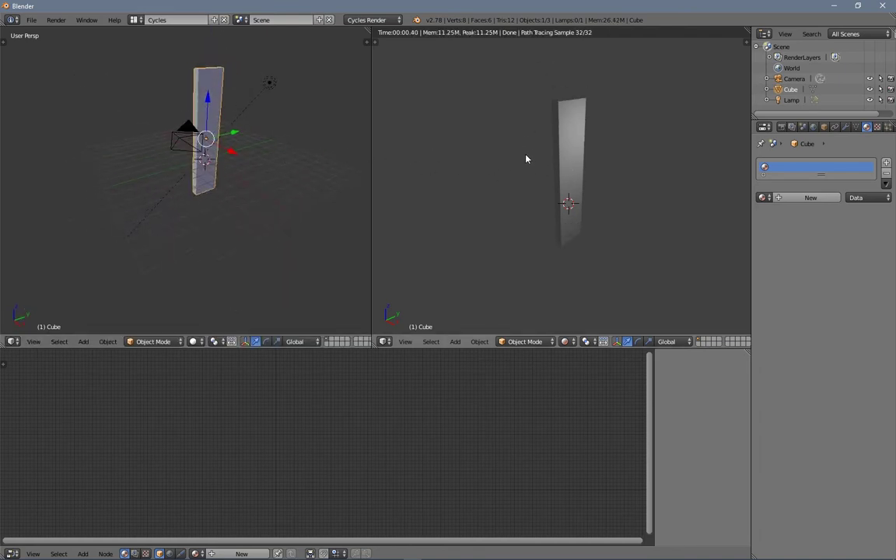
{"action": "middle_click_drag", "start_coordinate": [526, 158], "coordinate": [545, 156]}
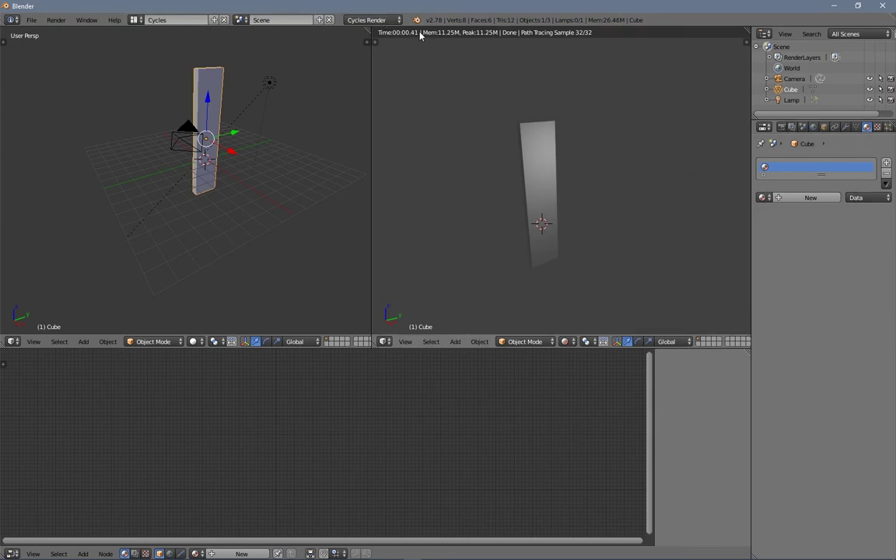
Step: Create a new material for the slab and widen the properties area slightly
{"action": "left_click", "coordinate": [810, 197]}
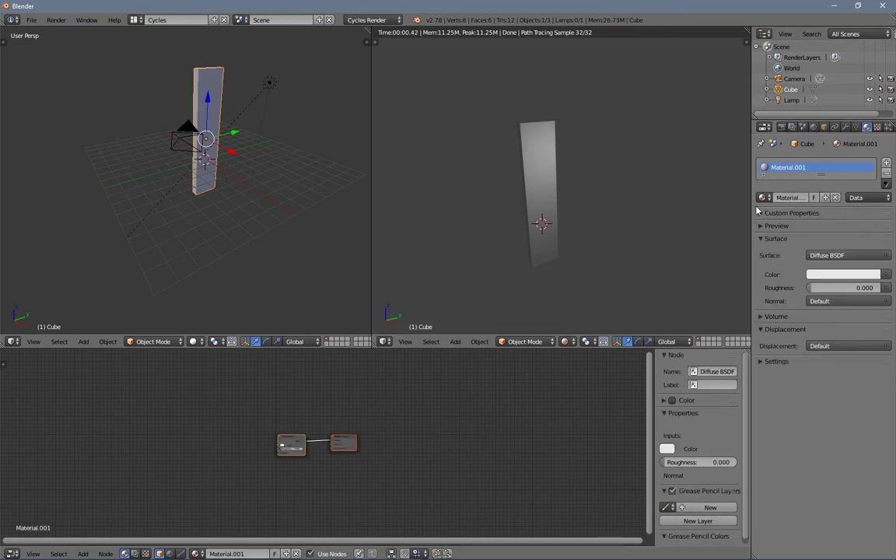
{"action": "left_click_drag", "start_coordinate": [750, 206], "coordinate": [726, 206]}
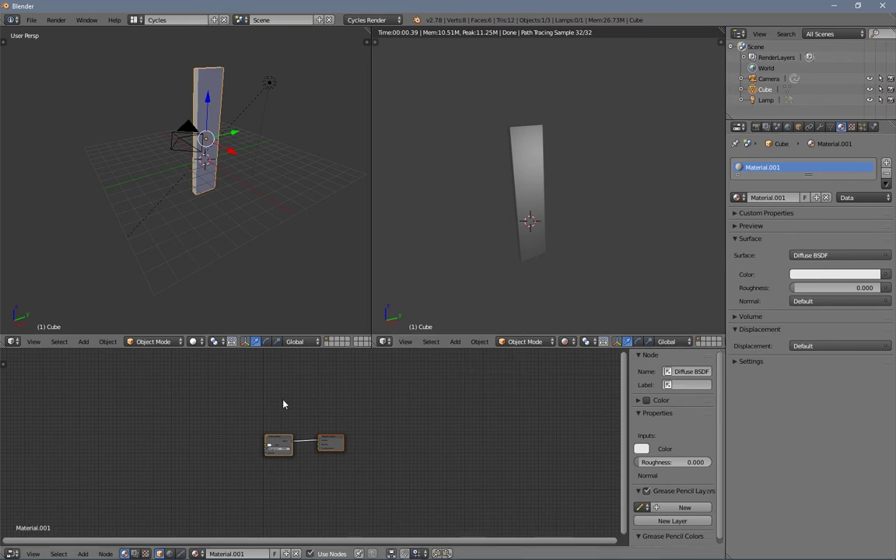
Step: Spread the material's nodes apart, with the Diffuse BSDF above and well ahead of the Material Output
{"action": "scroll", "coordinate": [311, 421], "scroll_direction": "up", "scroll_amount": 5}
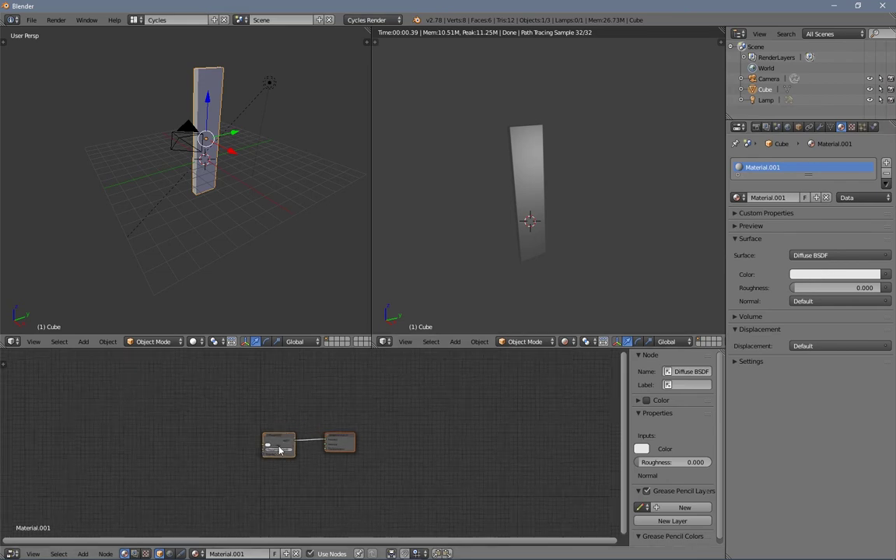
{"action": "middle_click_drag", "start_coordinate": [343, 427], "coordinate": [334, 425]}
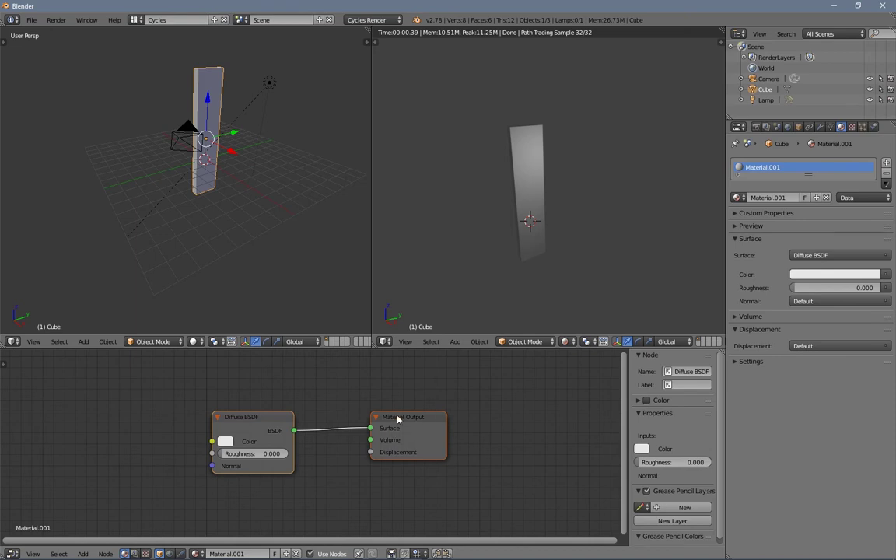
{"action": "left_click_drag", "start_coordinate": [260, 424], "coordinate": [237, 404]}
{"action": "left_click_drag", "start_coordinate": [403, 423], "coordinate": [497, 457]}
{"action": "left_click_drag", "start_coordinate": [240, 420], "coordinate": [294, 420]}
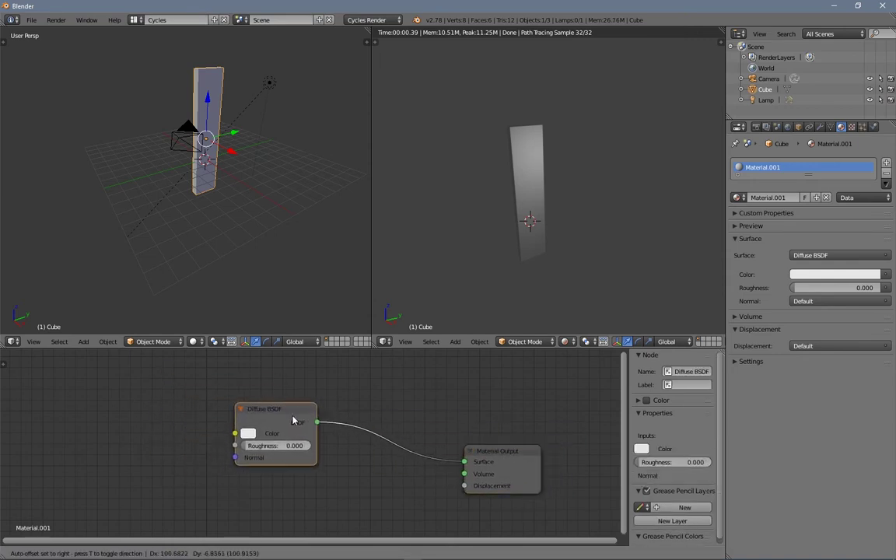
{"action": "left_click_drag", "start_coordinate": [498, 452], "coordinate": [442, 442]}
{"action": "left_click_drag", "start_coordinate": [286, 410], "coordinate": [231, 399]}
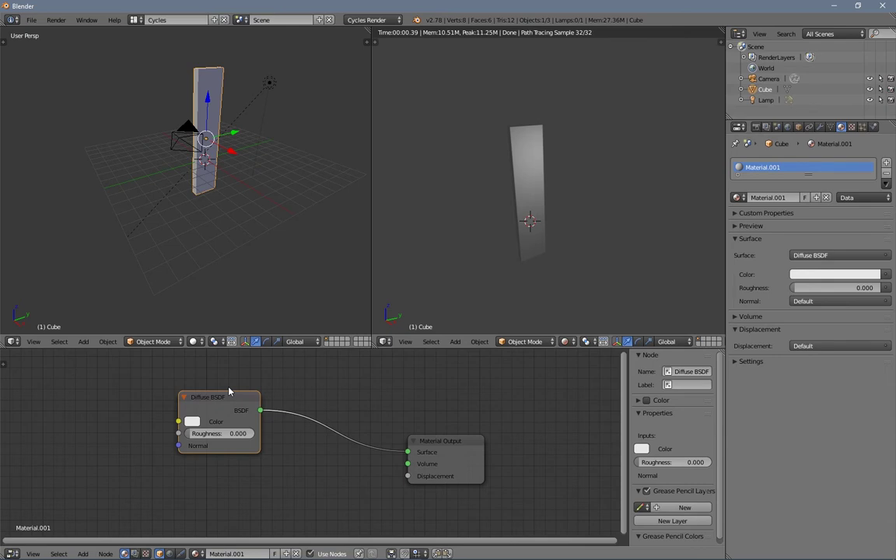
{"action": "mouse_move", "coordinate": [225, 397]}
{"action": "left_mouse_down"}
{"action": "mouse_move", "coordinate": [202, 387]}
{"action": "mouse_move", "coordinate": [210, 391]}
{"action": "left_mouse_up"}
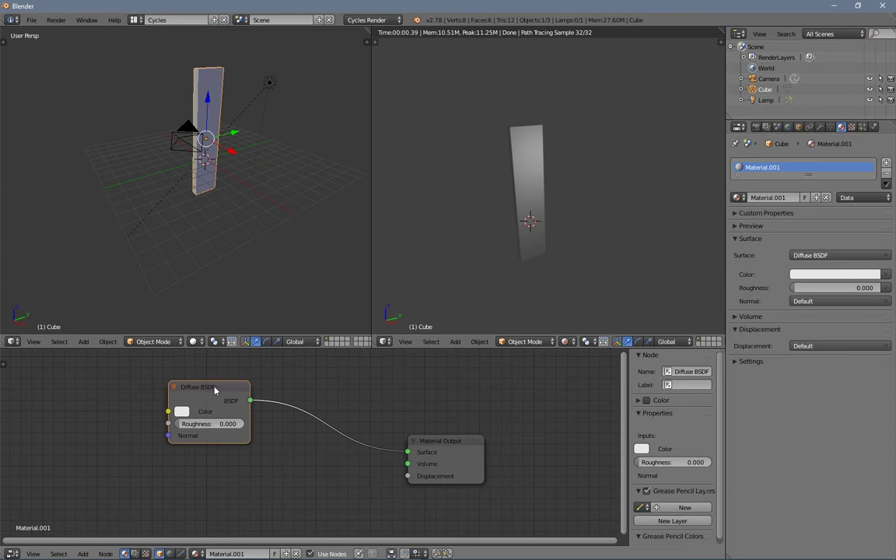
{"action": "mouse_move", "coordinate": [211, 391]}
{"action": "left_mouse_down"}
{"action": "mouse_move", "coordinate": [202, 381]}
{"action": "mouse_move", "coordinate": [223, 380]}
{"action": "left_mouse_up"}
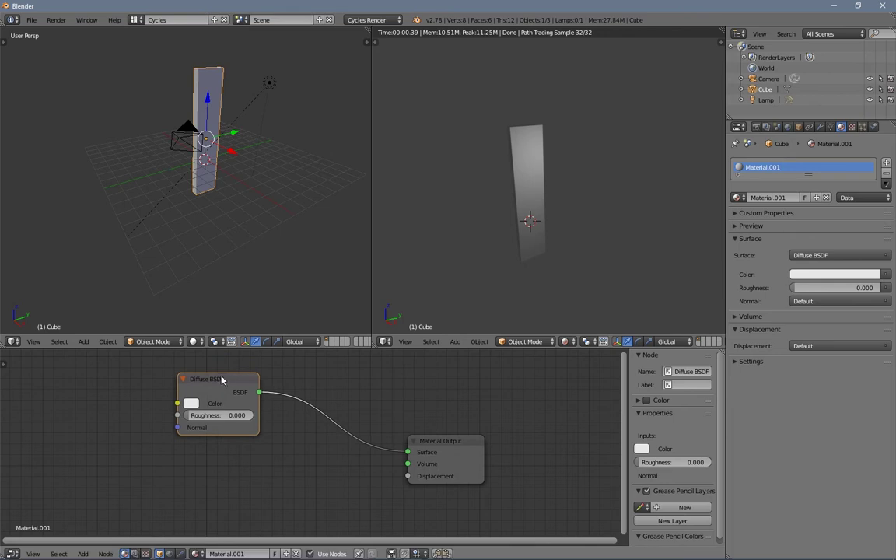
{"action": "mouse_move", "coordinate": [221, 382]}
{"action": "left_mouse_down"}
{"action": "mouse_move", "coordinate": [256, 375]}
{"action": "mouse_move", "coordinate": [228, 376]}
{"action": "left_mouse_up"}
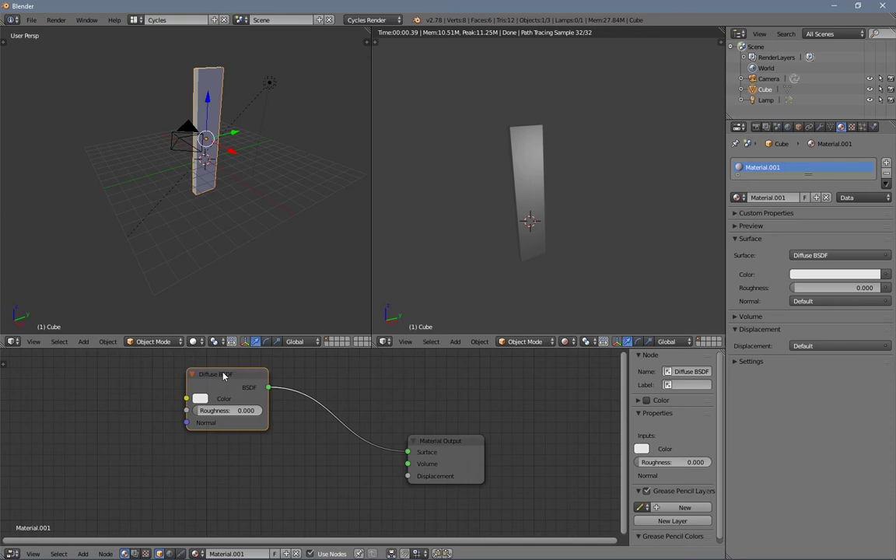
Step: Open the Diffuse BSDF's colour picker and look through its HSV and Hex modes, ending in RGB
{"action": "left_click", "coordinate": [199, 398]}
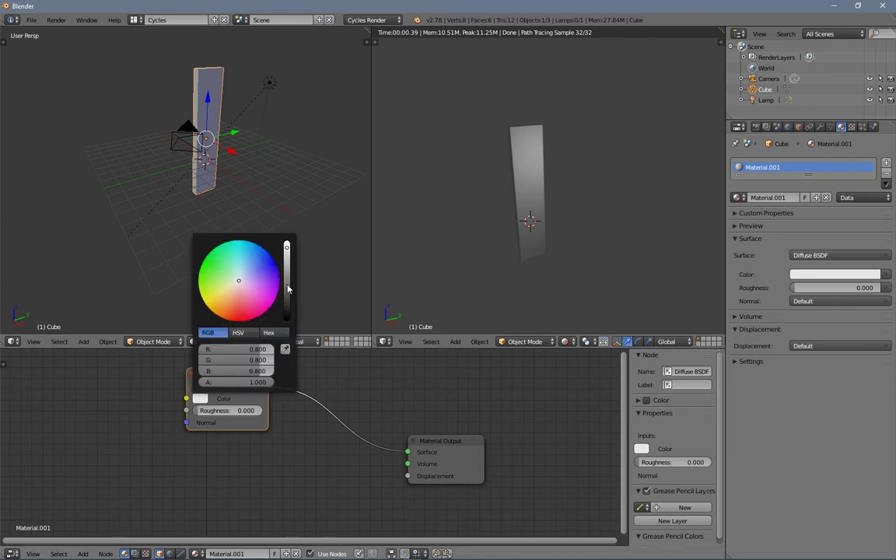
{"action": "left_click", "coordinate": [238, 333]}
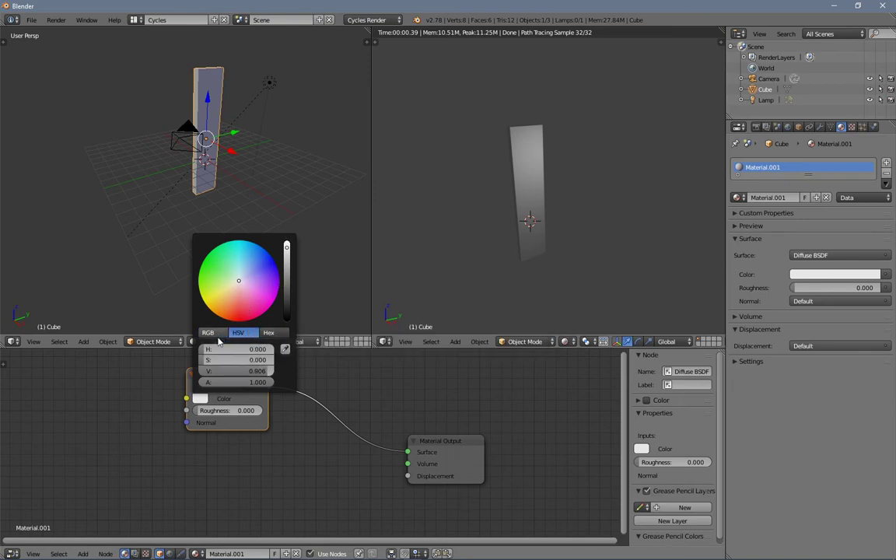
{"action": "left_click", "coordinate": [212, 333]}
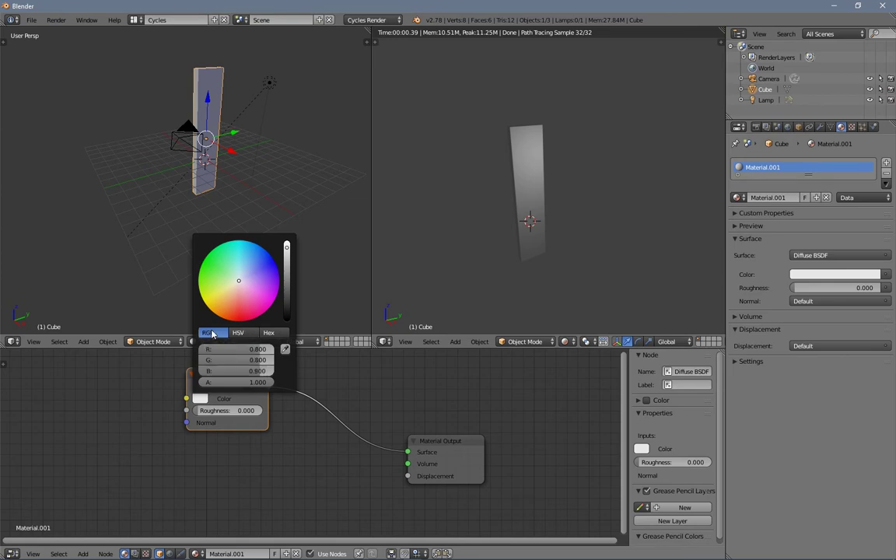
{"action": "left_click", "coordinate": [268, 332]}
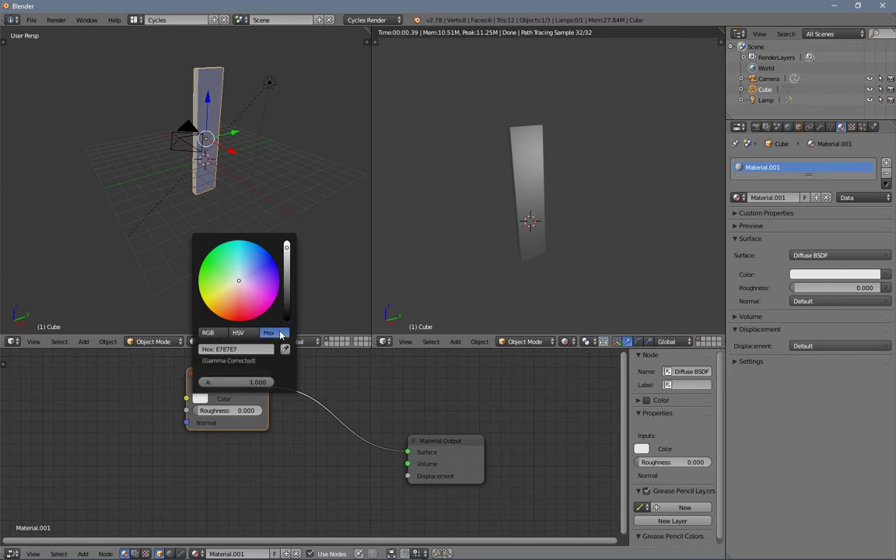
{"action": "left_click", "coordinate": [208, 333]}
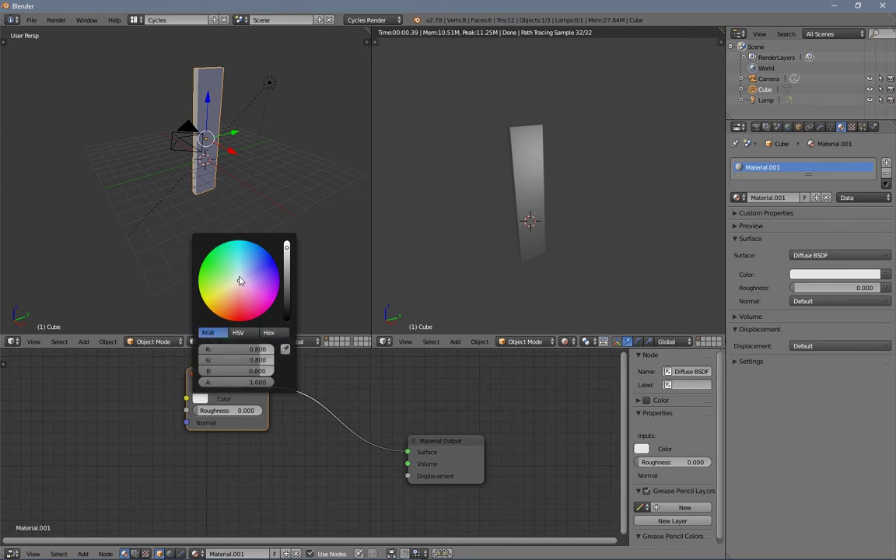
Step: Set the Diffuse BSDF colour to a bright red with R 1.000, G 0.015 and B 0.000
{"action": "left_click", "coordinate": [232, 310]}
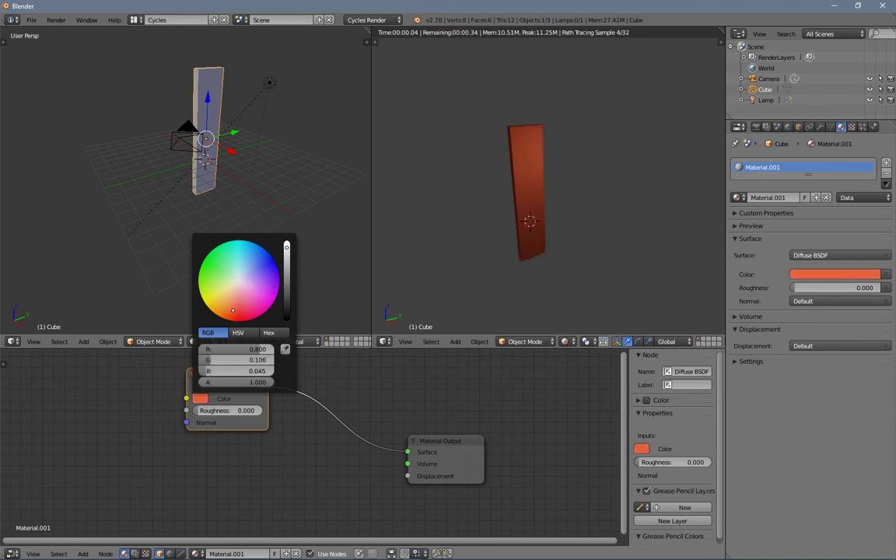
{"action": "left_click_drag", "start_coordinate": [231, 310], "coordinate": [238, 312]}
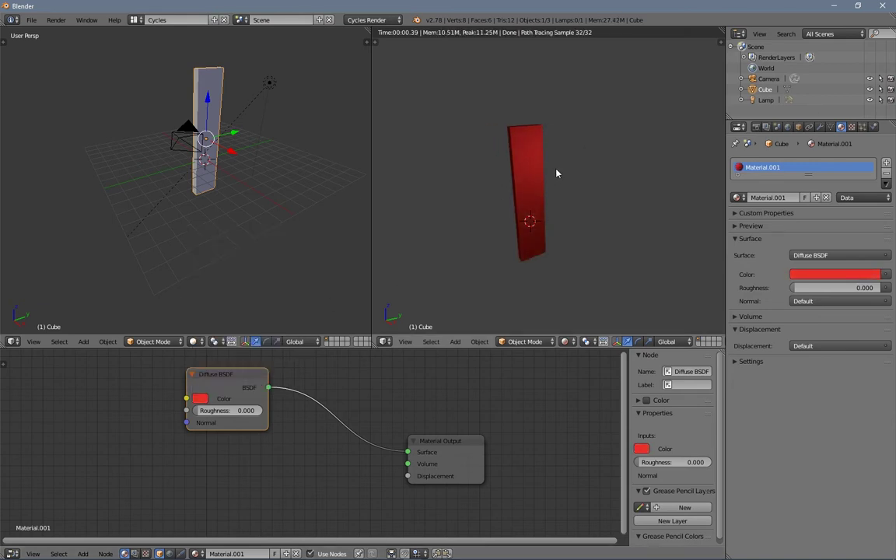
{"action": "left_click", "coordinate": [199, 398]}
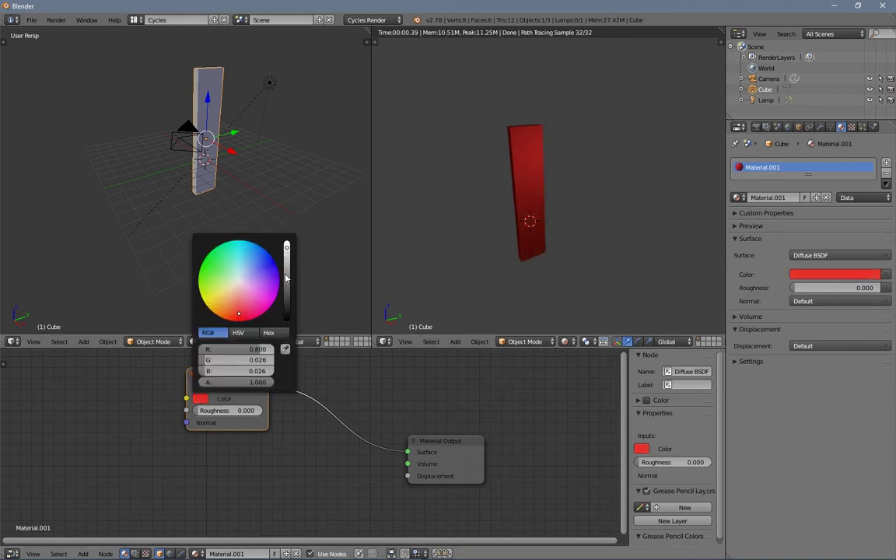
{"action": "left_click_drag", "start_coordinate": [285, 278], "coordinate": [286, 244]}
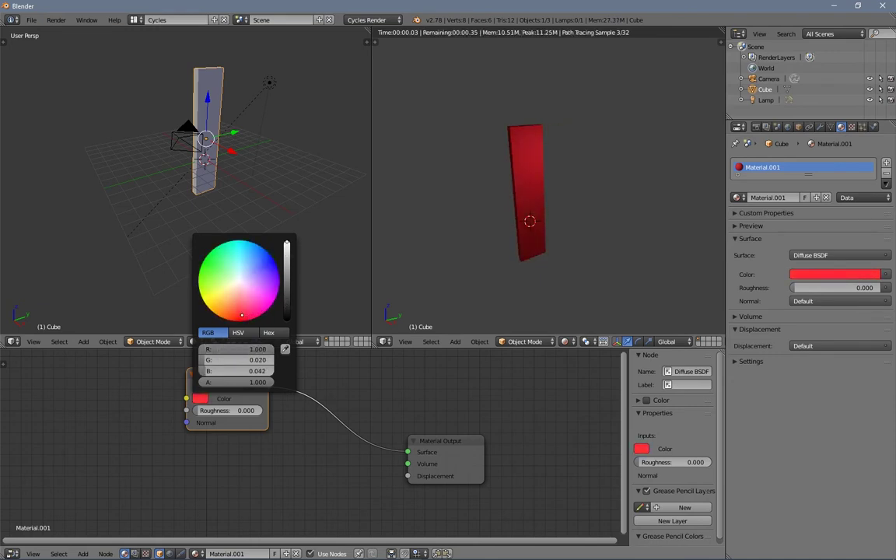
{"action": "left_click", "coordinate": [233, 320]}
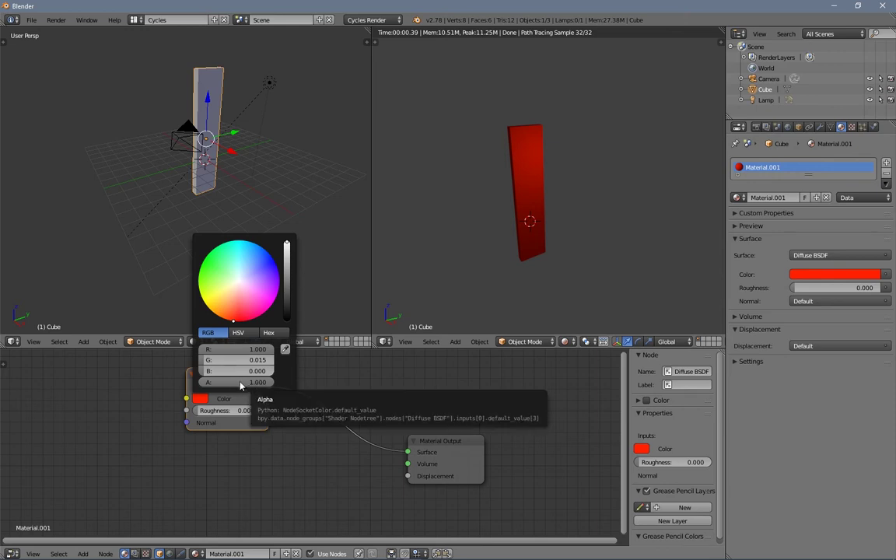
Step: Try lowering the red diffuse colour's alpha to about 0.35
{"action": "left_click_drag", "start_coordinate": [250, 382], "coordinate": [213, 383]}
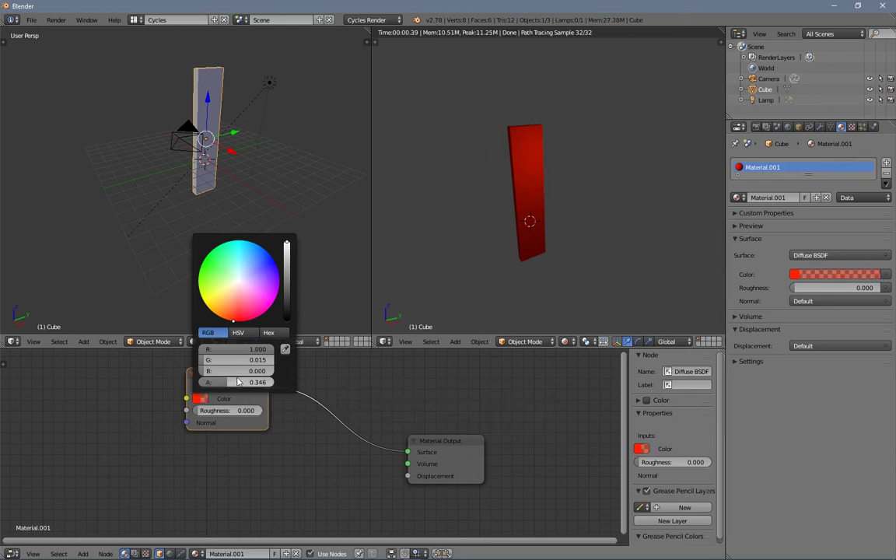
{"action": "left_click", "coordinate": [199, 398]}
Step: Restore the red colour's full alpha and add a second Diffuse BSDF, arranging it directly above the red one
{"action": "left_click_drag", "start_coordinate": [219, 382], "coordinate": [223, 447]}
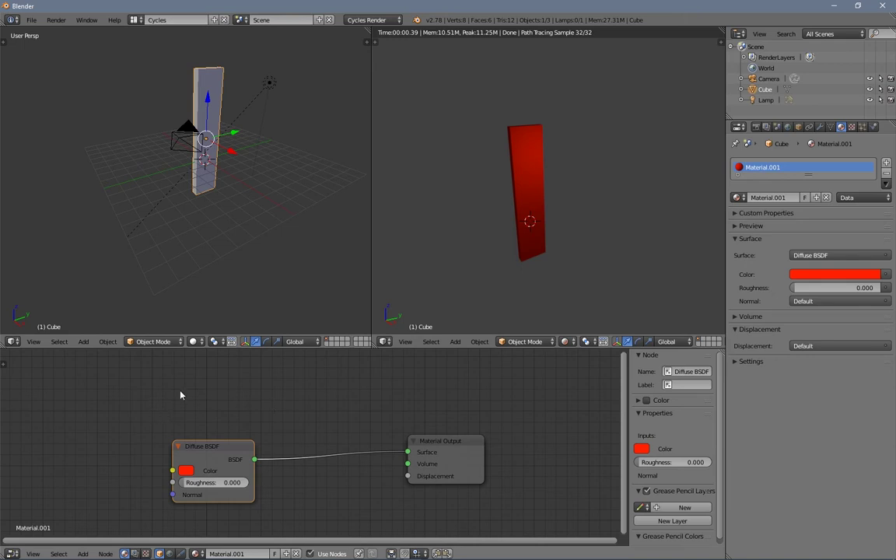
{"action": "key", "text": "shift+a"}
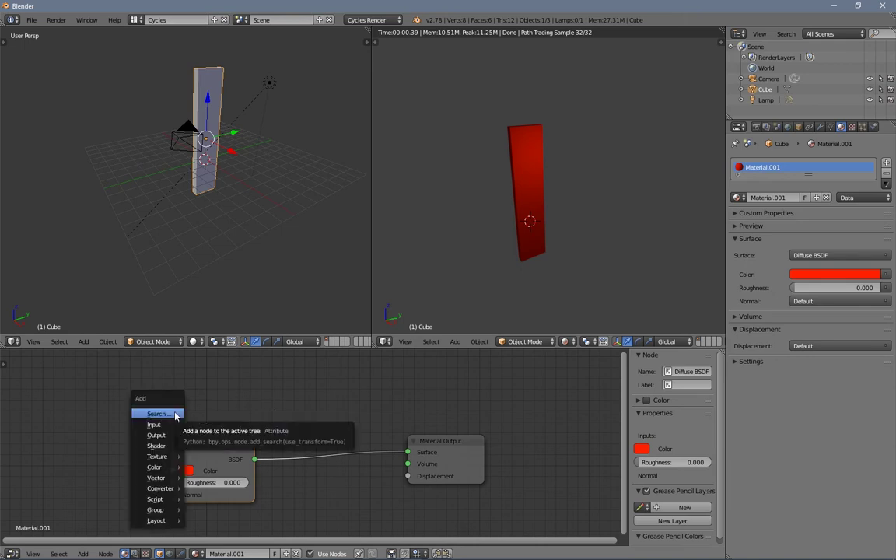
{"action": "mouse_move", "coordinate": [175, 451]}
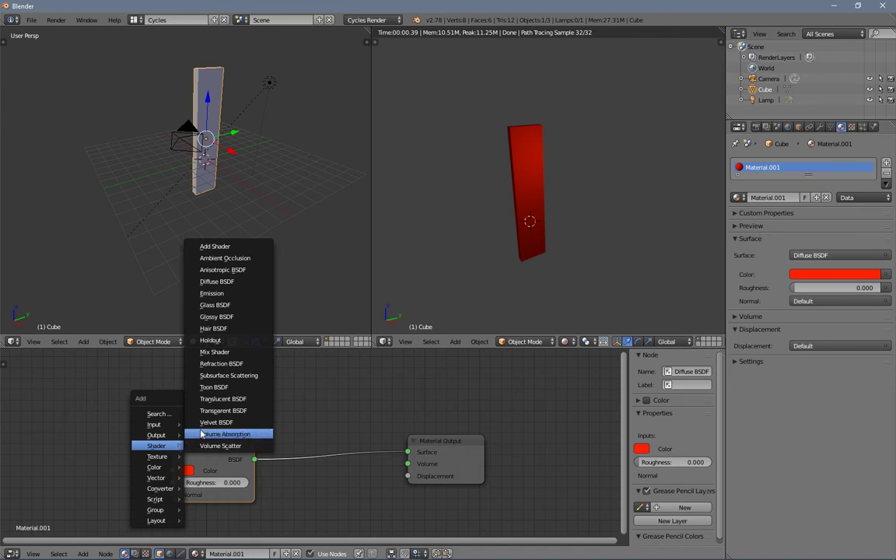
{"action": "left_click", "coordinate": [214, 286]}
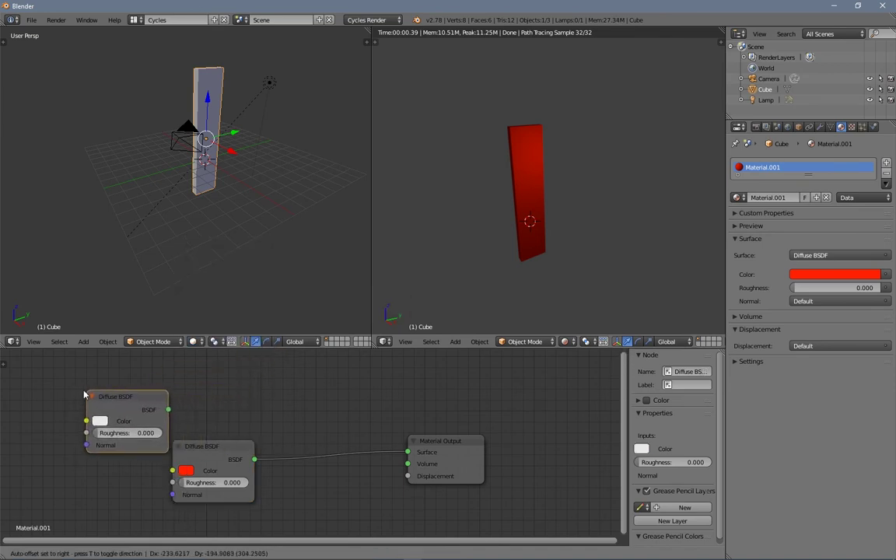
{"action": "left_click", "coordinate": [94, 400]}
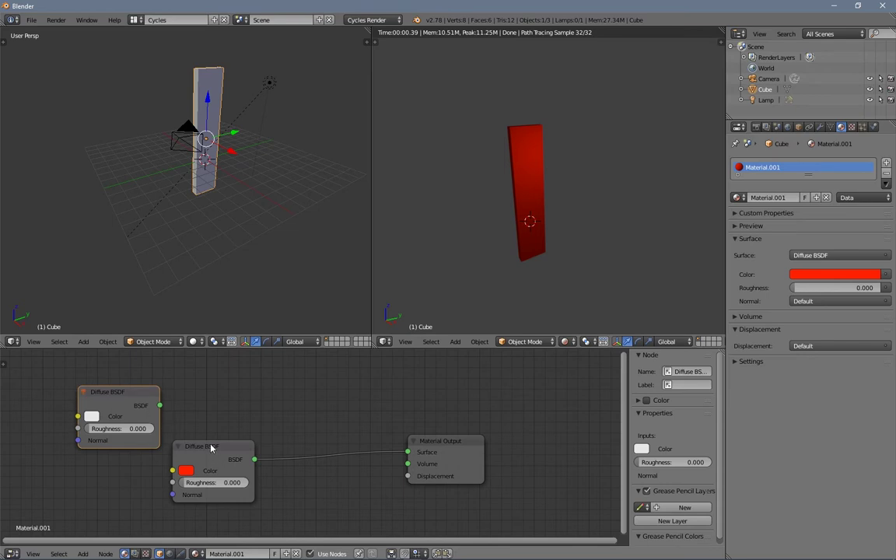
{"action": "left_click_drag", "start_coordinate": [204, 449], "coordinate": [102, 471]}
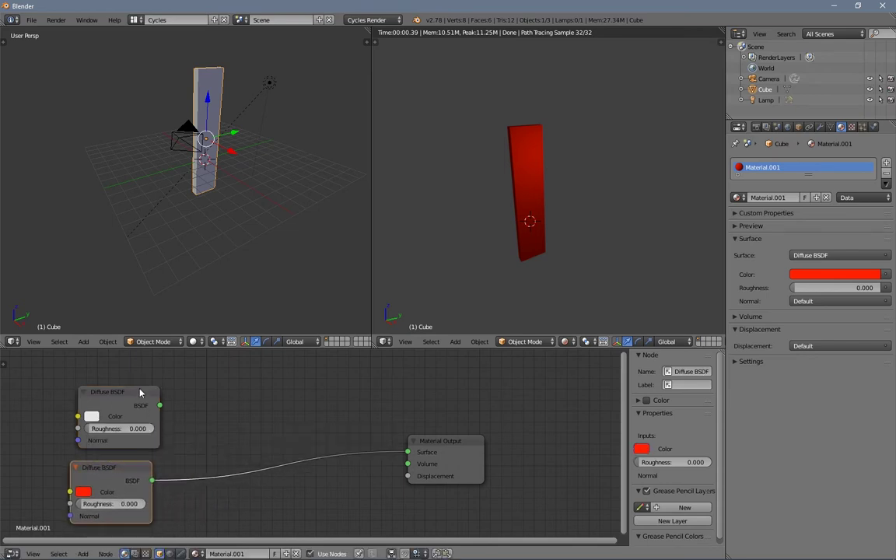
Step: Set the new Diffuse BSDF's colour to bright green and shift the node slightly away from the output
{"action": "left_click", "coordinate": [91, 418]}
{"action": "left_click", "coordinate": [101, 284]}
{"action": "left_click_drag", "start_coordinate": [129, 409], "coordinate": [115, 409]}
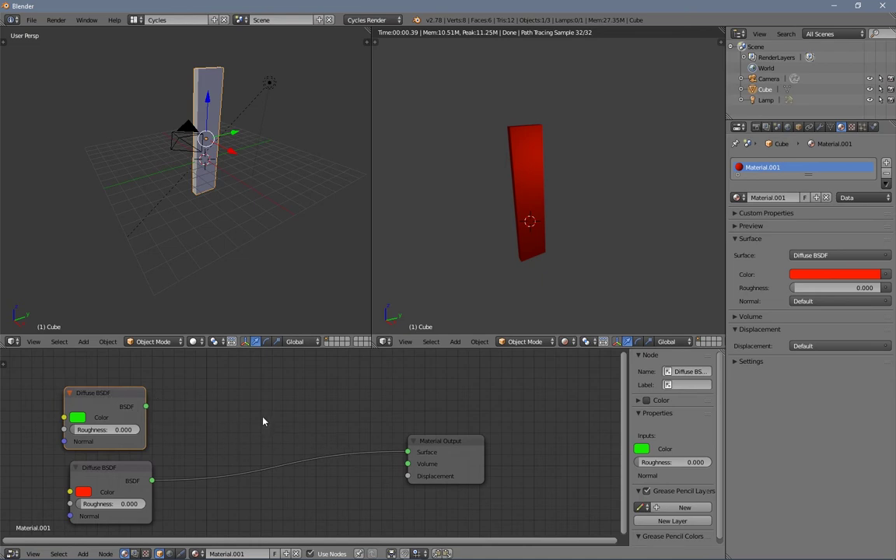
Step: Insert a Mix Shader into the link between the red Diffuse BSDF and the Material Output
{"action": "key", "text": "shift+a"}
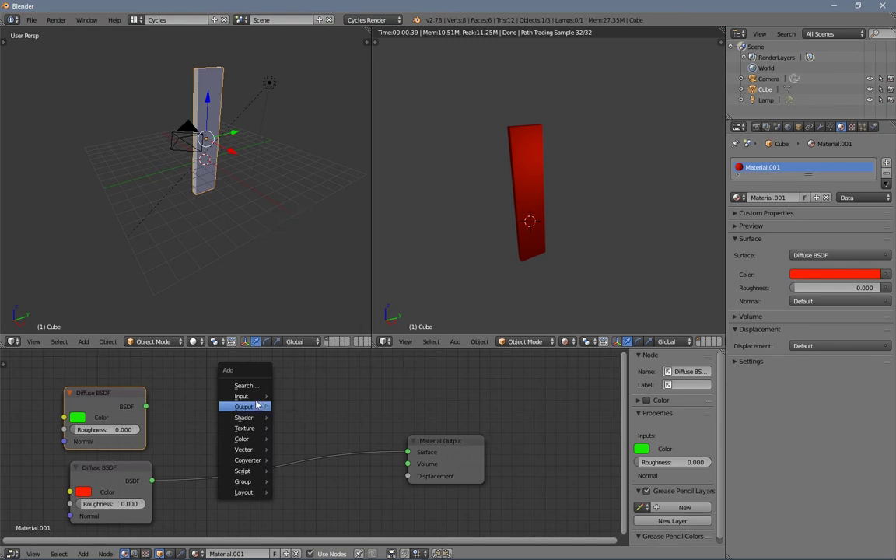
{"action": "mouse_move", "coordinate": [246, 437]}
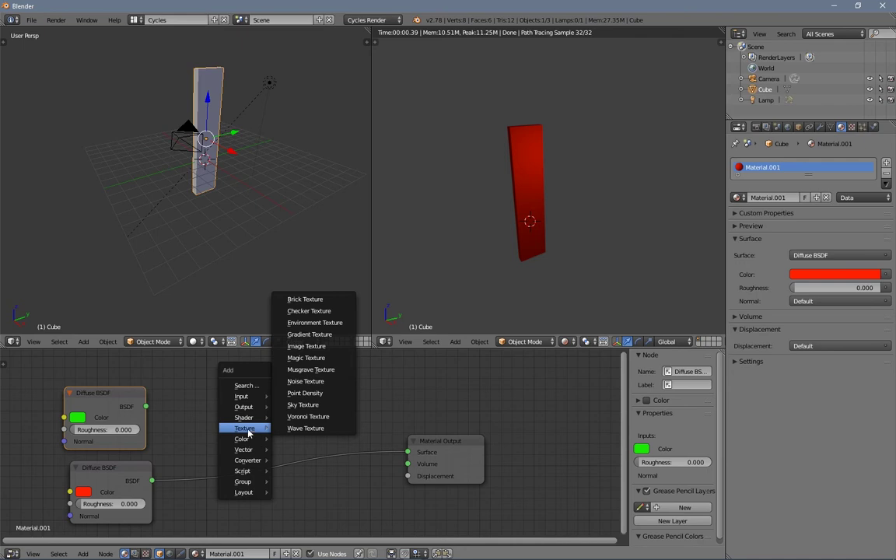
{"action": "mouse_move", "coordinate": [246, 420]}
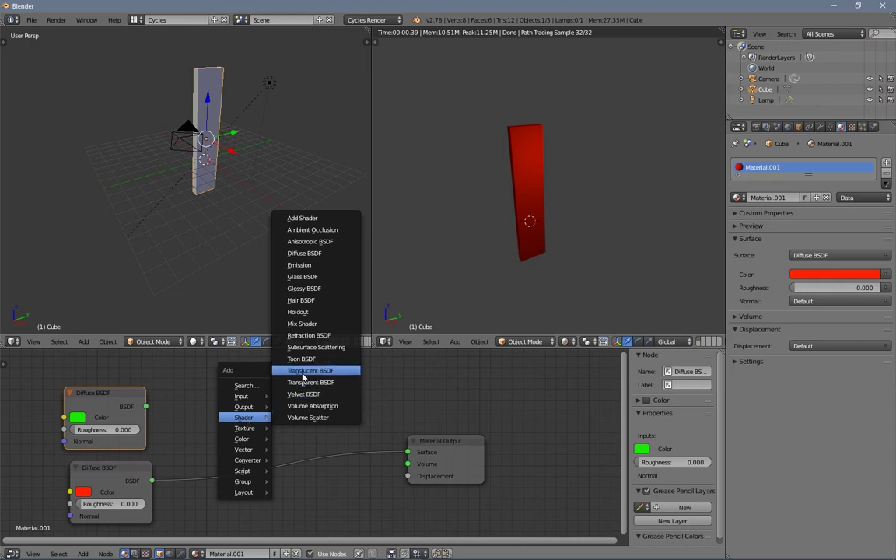
{"action": "left_click", "coordinate": [295, 323]}
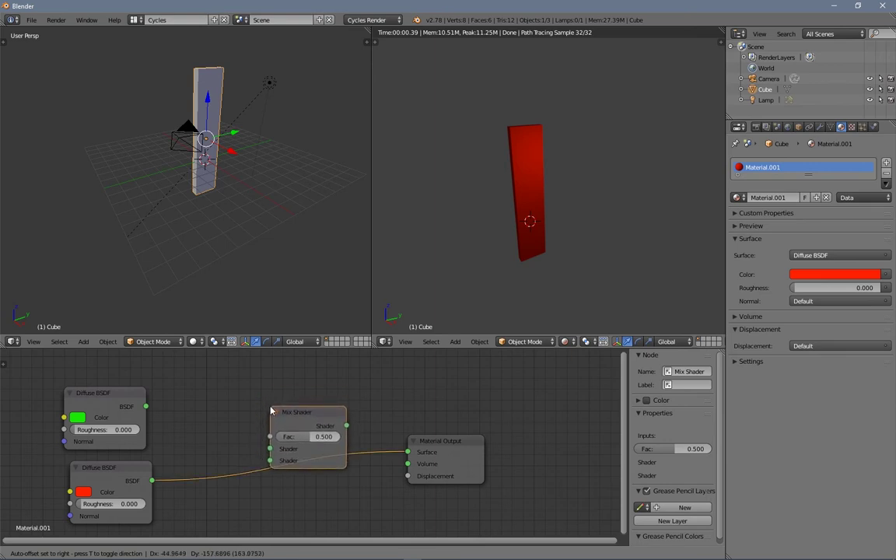
{"action": "left_click", "coordinate": [272, 410]}
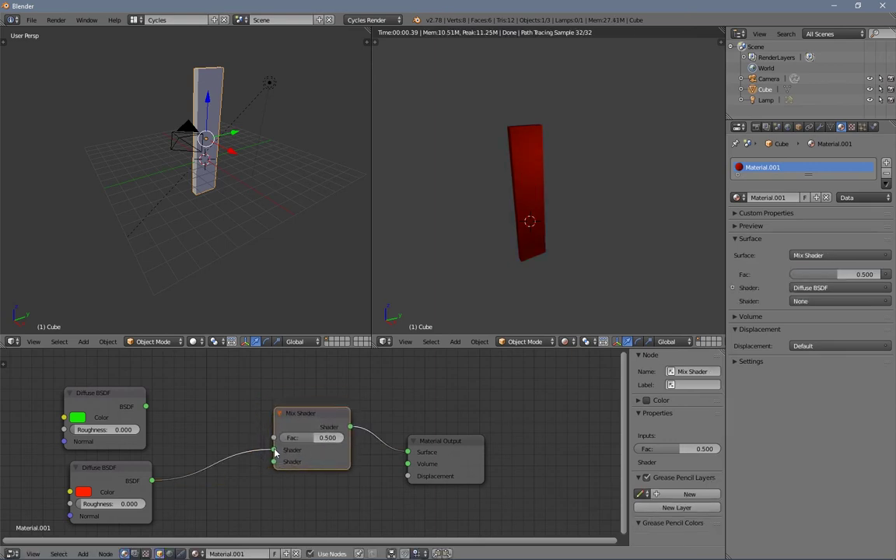
Step: Feed the green Diffuse BSDF into the Mix Shader's first shader input and the red one into its second
{"action": "left_click_drag", "start_coordinate": [273, 450], "coordinate": [272, 461]}
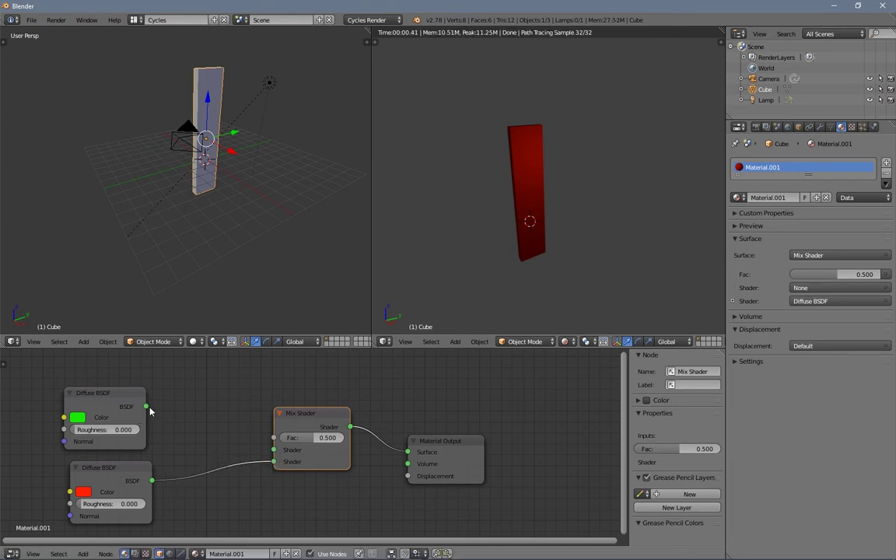
{"action": "left_click_drag", "start_coordinate": [146, 406], "coordinate": [272, 449]}
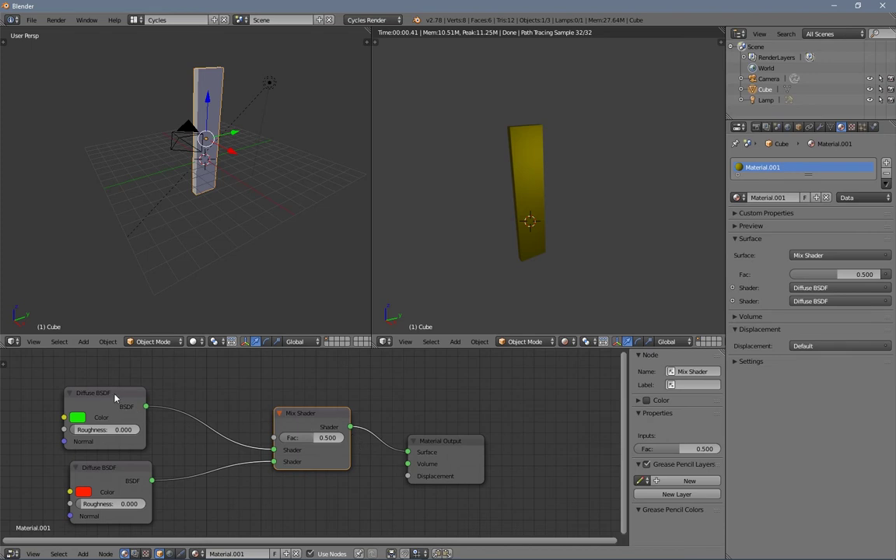
{"action": "left_click_drag", "start_coordinate": [109, 395], "coordinate": [76, 401]}
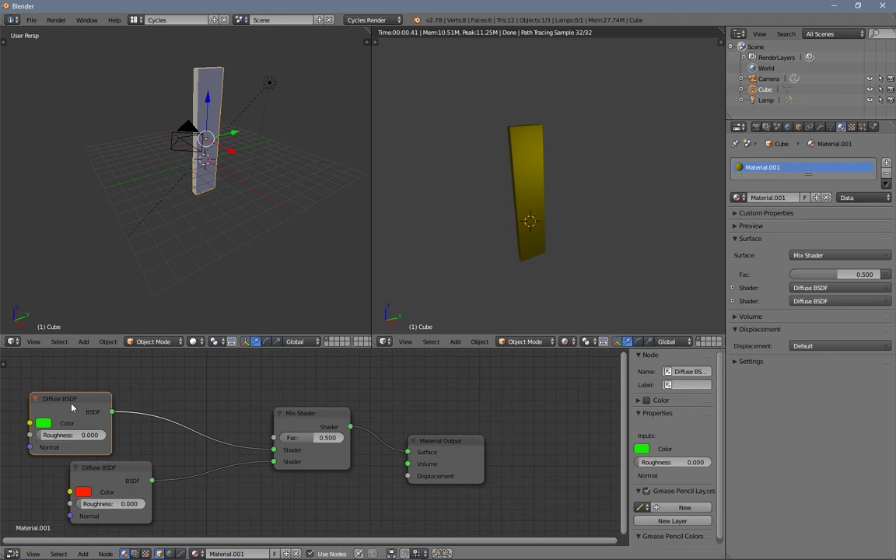
{"action": "left_click_drag", "start_coordinate": [71, 408], "coordinate": [112, 398]}
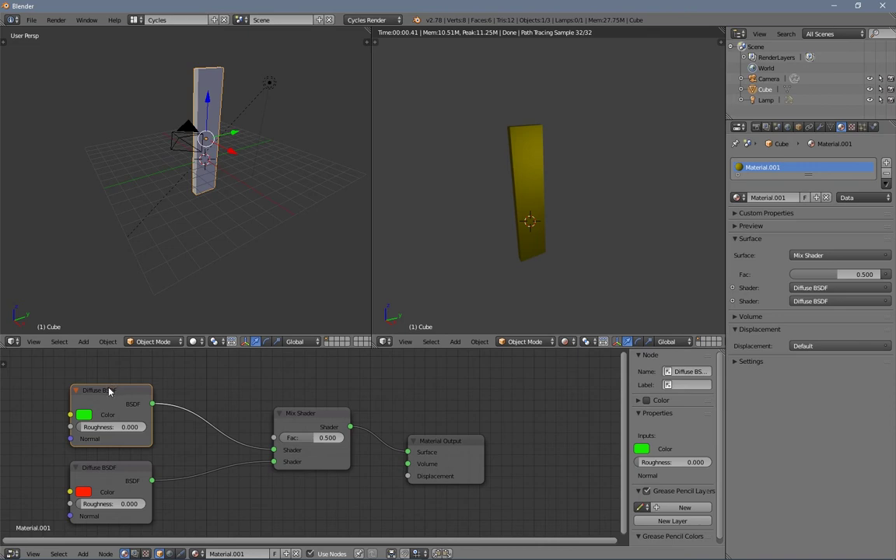
{"action": "left_click_drag", "start_coordinate": [107, 392], "coordinate": [87, 391]}
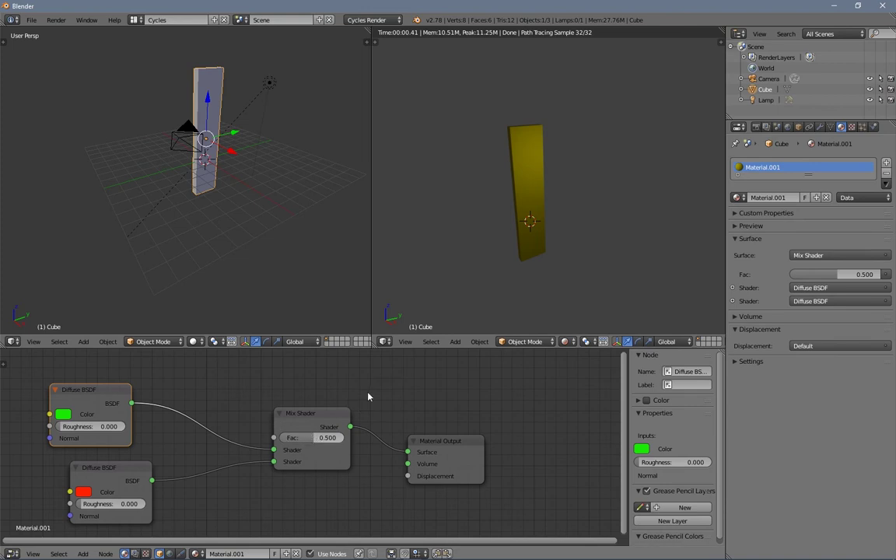
Step: Try the Mix Shader's factor at 1.000, 0.000 and about 0.38, checking the blend on a close rendered view
{"action": "scroll", "coordinate": [546, 177], "scroll_direction": "up", "scroll_amount": 6}
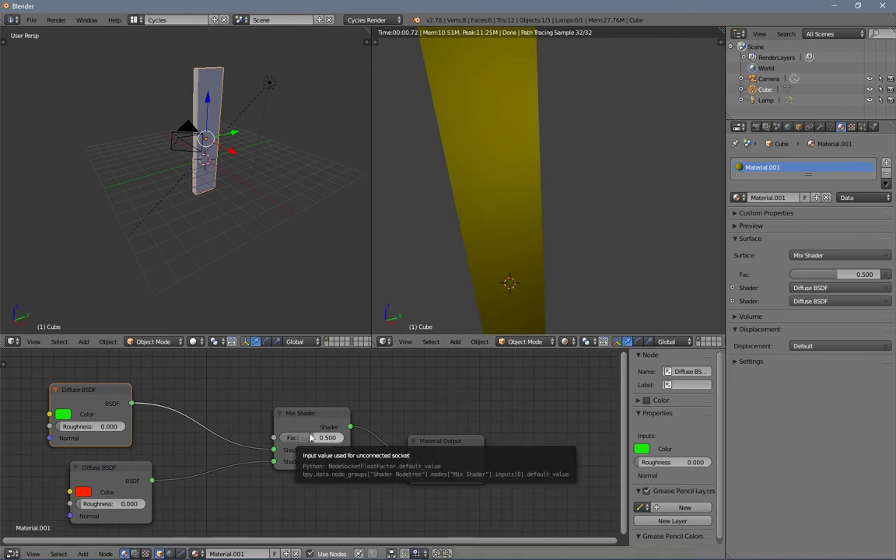
{"action": "left_click_drag", "start_coordinate": [298, 440], "coordinate": [573, 269]}
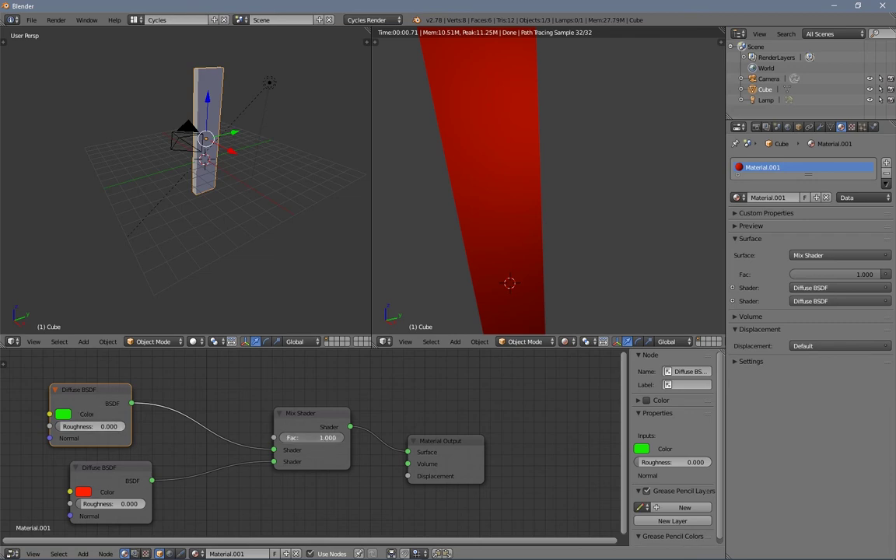
{"action": "left_click_drag", "start_coordinate": [325, 445], "coordinate": [272, 445]}
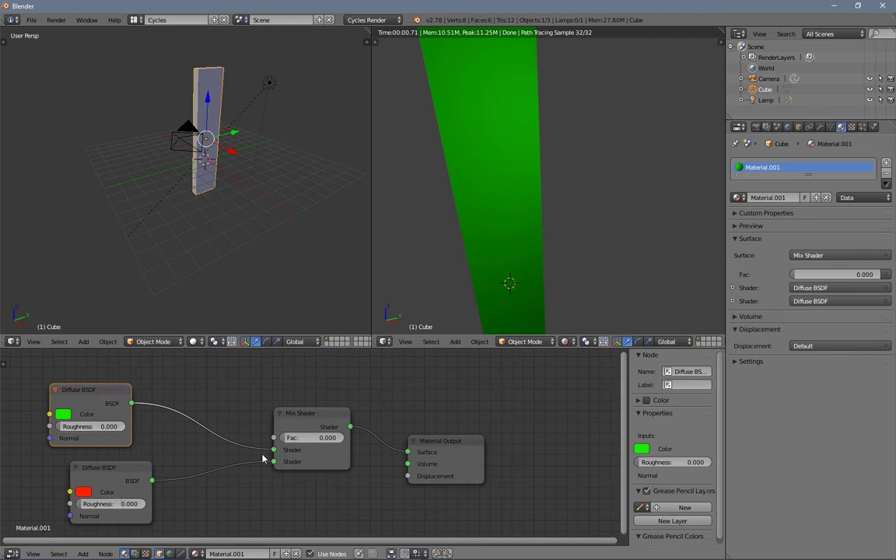
{"action": "left_click_drag", "start_coordinate": [305, 437], "coordinate": [318, 439]}
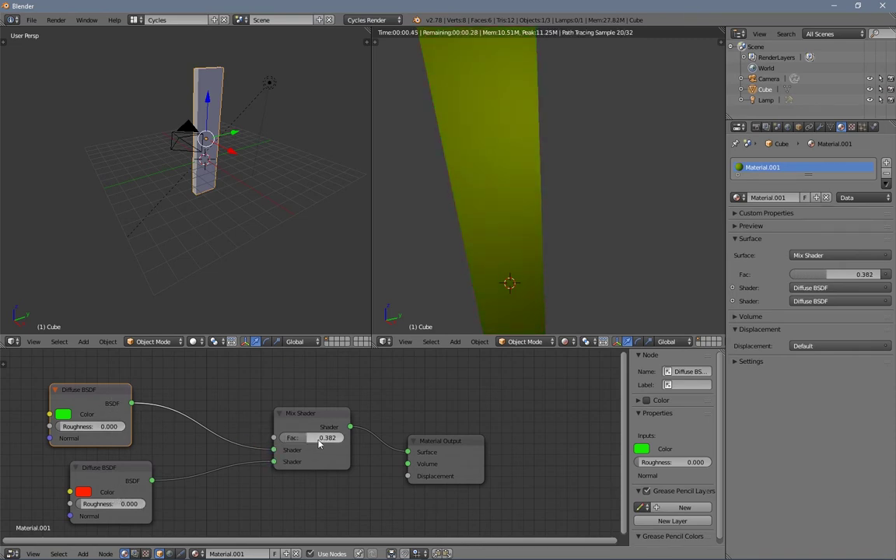
Step: Set the Mix Shader's factor to exactly 0.5
{"action": "left_click", "coordinate": [317, 440]}
{"action": "key", "text": "BackSpace"}
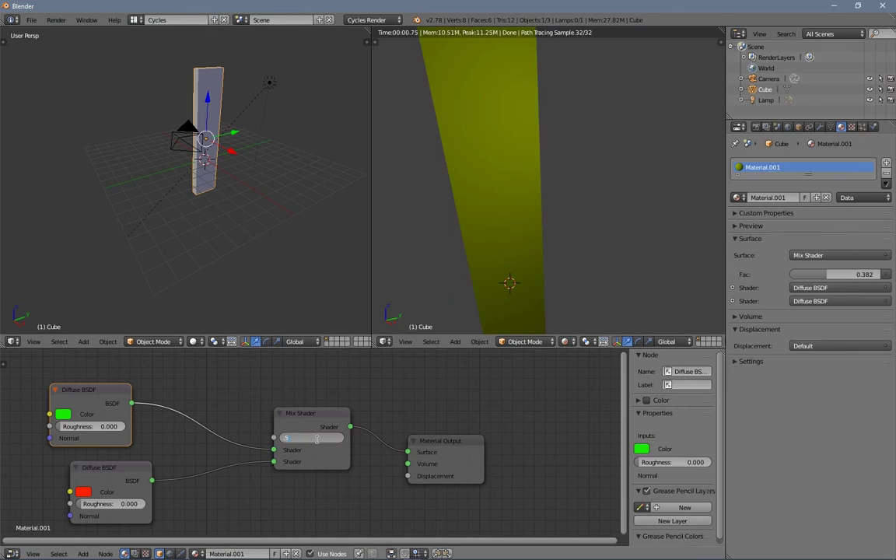
{"action": "type", "text": ".5"}
{"action": "key", "text": "Return"}
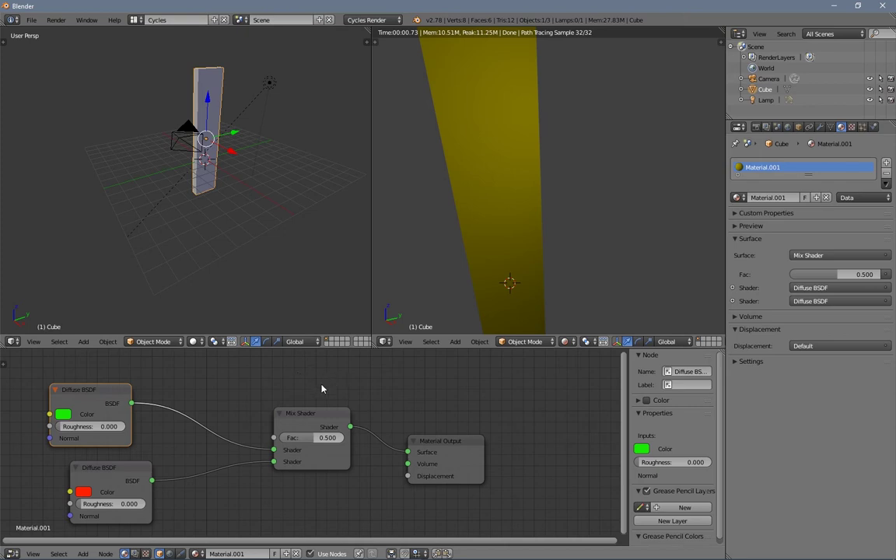
Step: Spread out the nodes, with the green Diffuse BSDF ahead of the red one and the Mix Shader raised, freeing space above
{"action": "scroll", "coordinate": [308, 381], "scroll_direction": "down", "scroll_amount": 2}
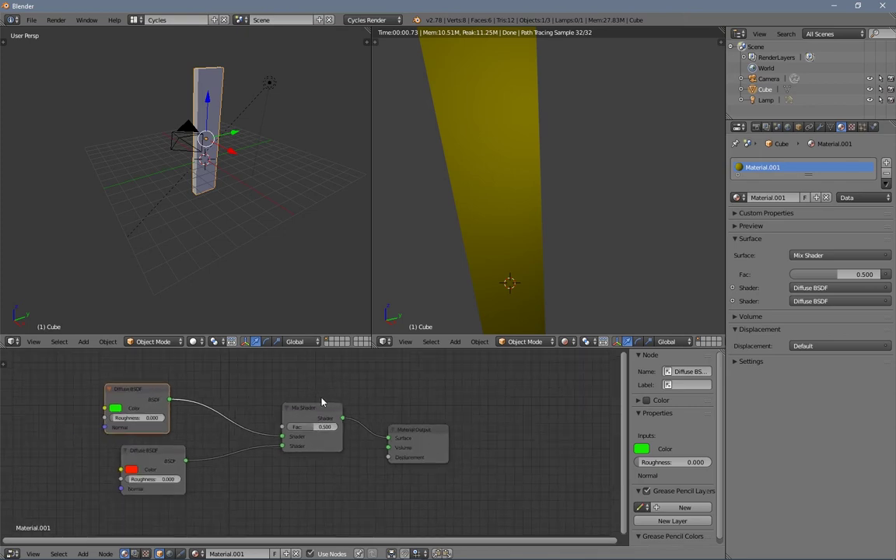
{"action": "left_click_drag", "start_coordinate": [114, 389], "coordinate": [44, 427]}
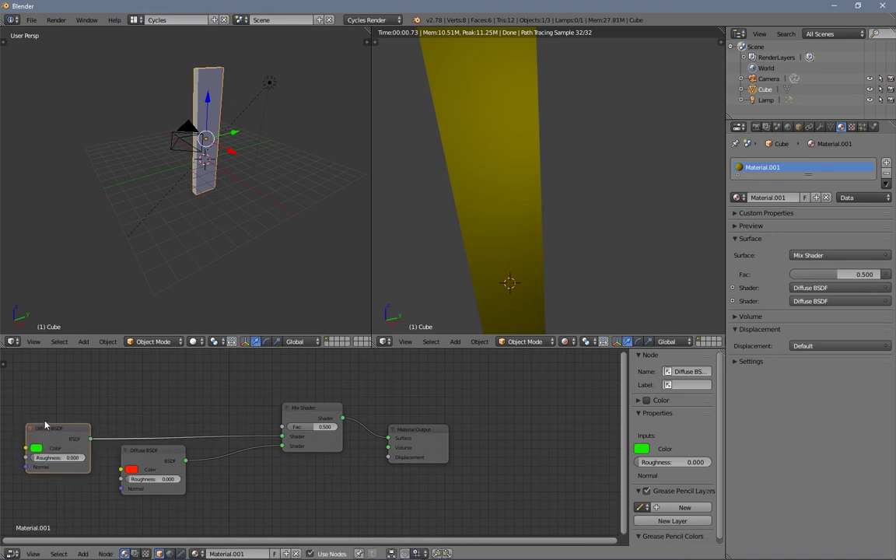
{"action": "left_click_drag", "start_coordinate": [294, 407], "coordinate": [307, 390]}
{"action": "middle_click_drag", "start_coordinate": [307, 390], "coordinate": [424, 427]}
{"action": "scroll", "coordinate": [303, 420], "scroll_direction": "down", "scroll_amount": 2}
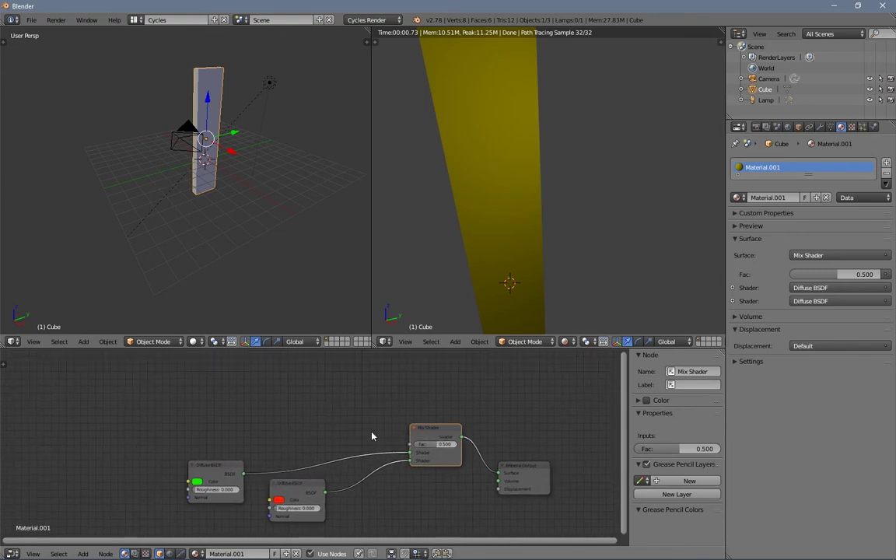
Step: Add a Noise Texture above the diffuse shaders and connect its Fac output to the Mix Shader's Fac input
{"action": "key", "text": "shift+a"}
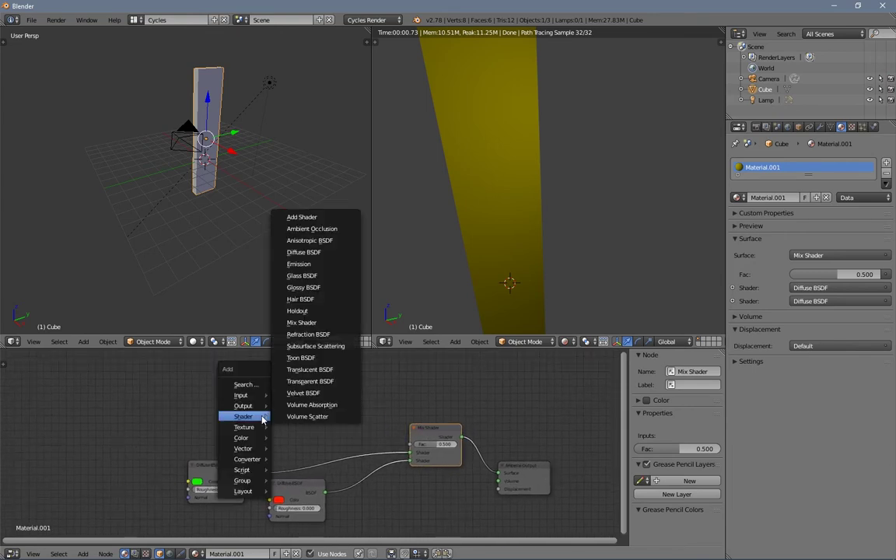
{"action": "mouse_move", "coordinate": [257, 432]}
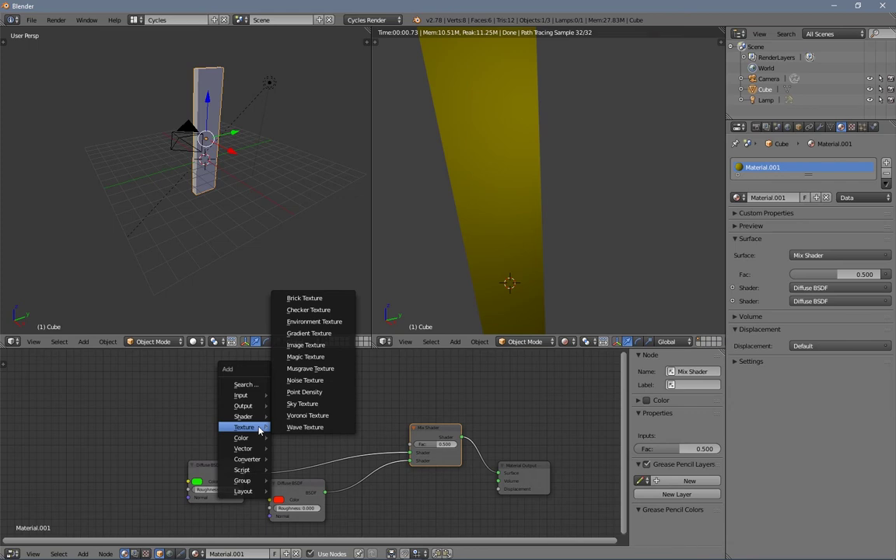
{"action": "left_click", "coordinate": [305, 381]}
{"action": "left_click", "coordinate": [272, 394]}
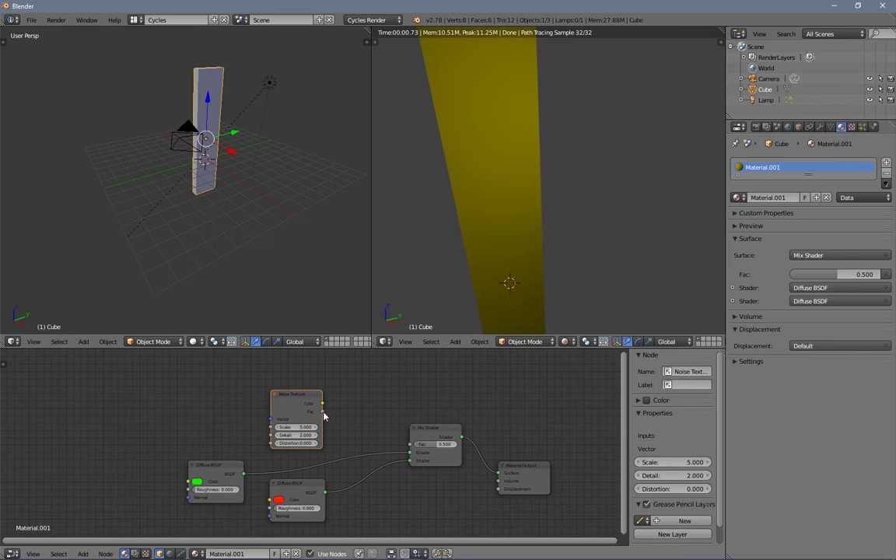
{"action": "scroll", "coordinate": [324, 417], "scroll_direction": "up", "scroll_amount": 2}
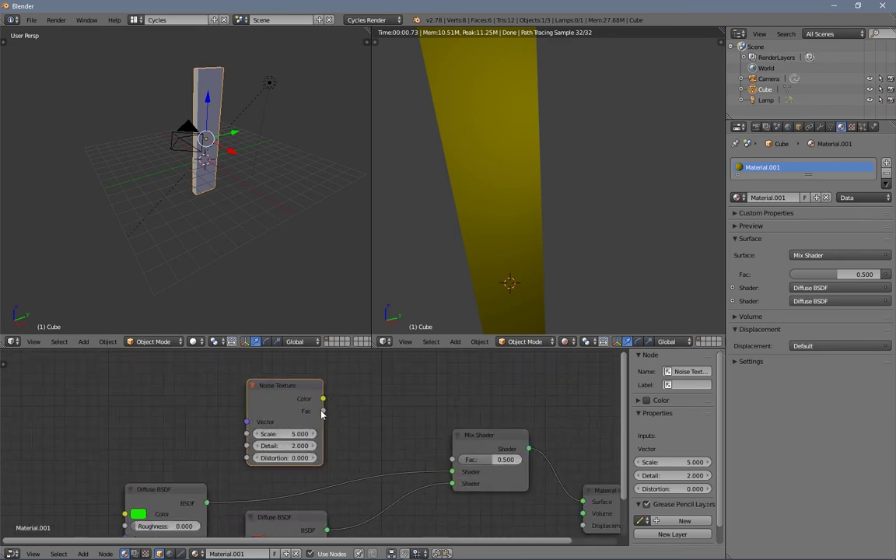
{"action": "left_click_drag", "start_coordinate": [322, 411], "coordinate": [453, 460]}
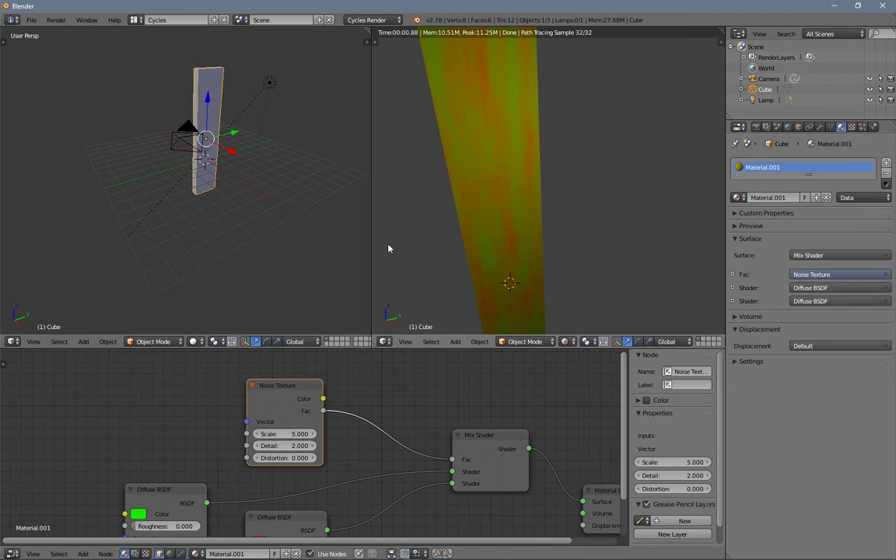
Step: Delete the Noise Texture and place a Voronoi Texture above the diffuse shaders instead
{"action": "left_click_drag", "start_coordinate": [287, 385], "coordinate": [279, 383]}
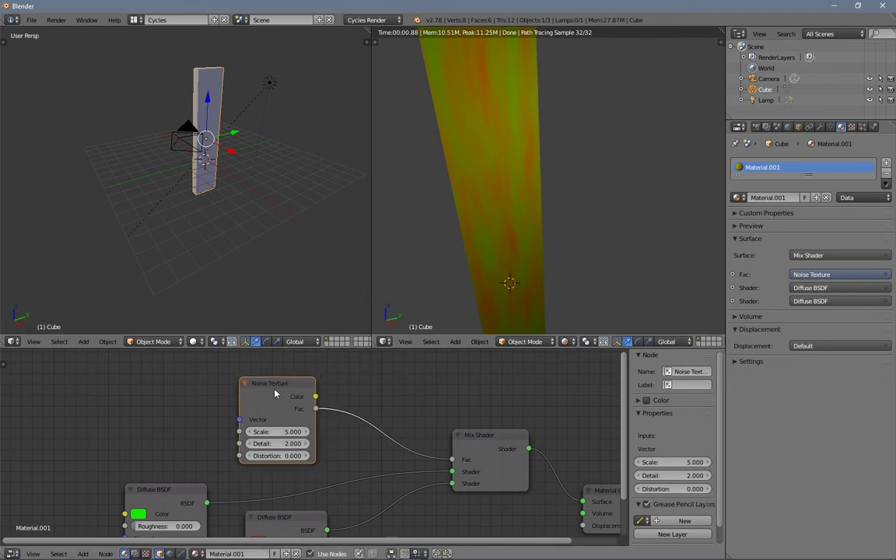
{"action": "key", "text": "x"}
{"action": "key", "text": "shift+a"}
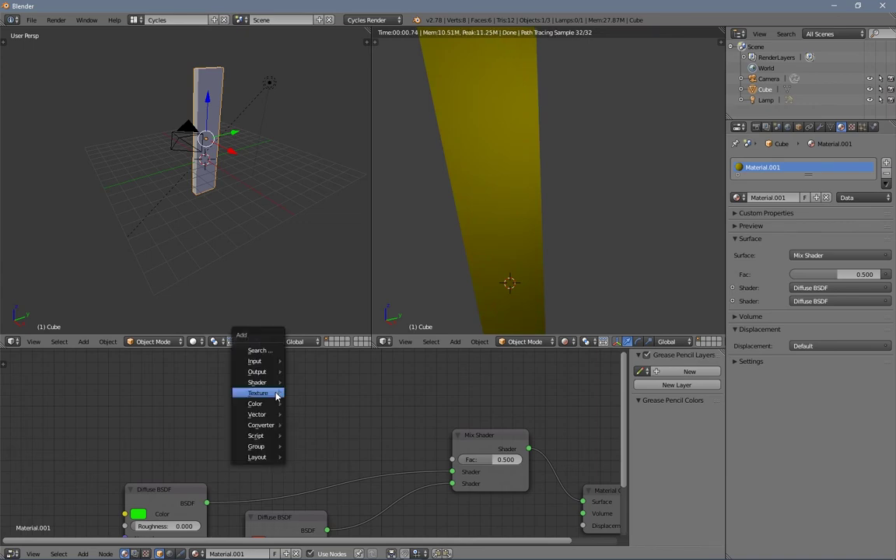
{"action": "mouse_move", "coordinate": [275, 393]}
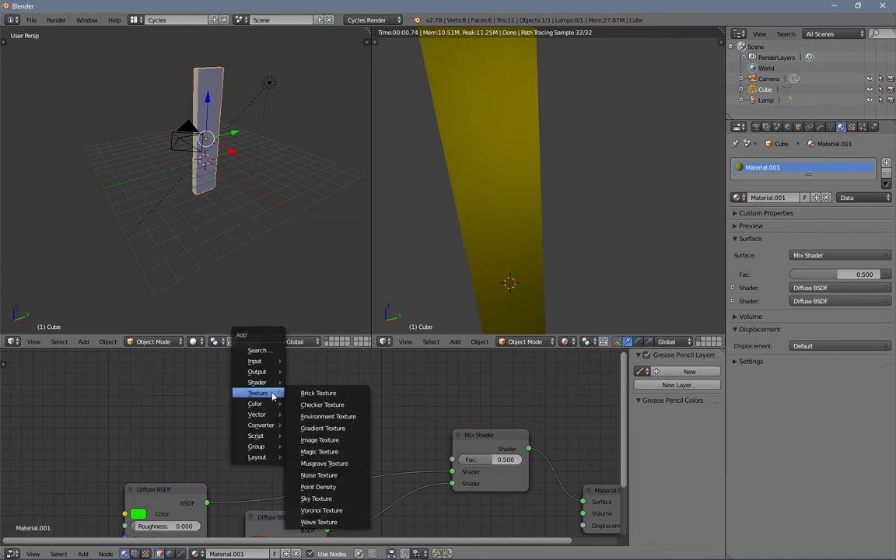
{"action": "left_click", "coordinate": [340, 510]}
{"action": "left_click", "coordinate": [232, 380]}
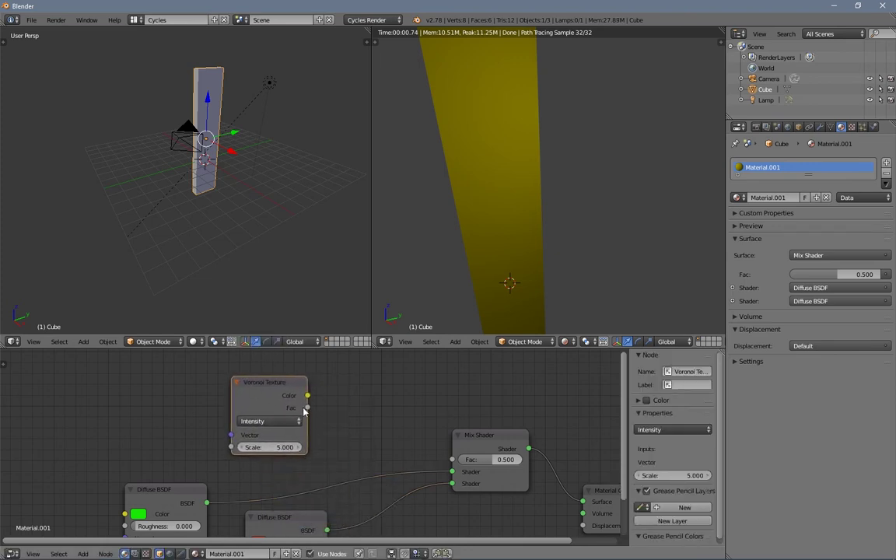
Step: Connect the Voronoi Texture's Fac output to the Mix Shader's Fac input and set the texture's scale to 25
{"action": "left_click_drag", "start_coordinate": [308, 408], "coordinate": [452, 460]}
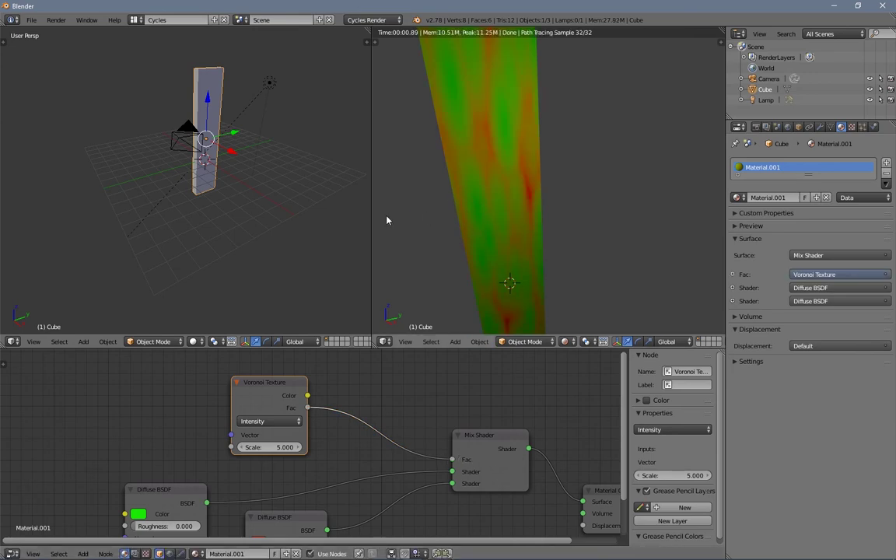
{"action": "left_click", "coordinate": [256, 447]}
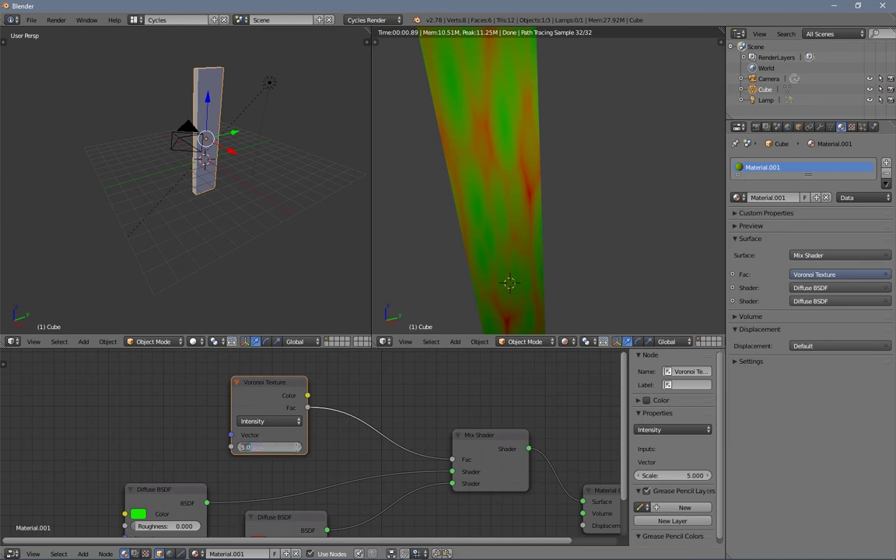
{"action": "type", "text": "25"}
{"action": "key", "text": "Return"}
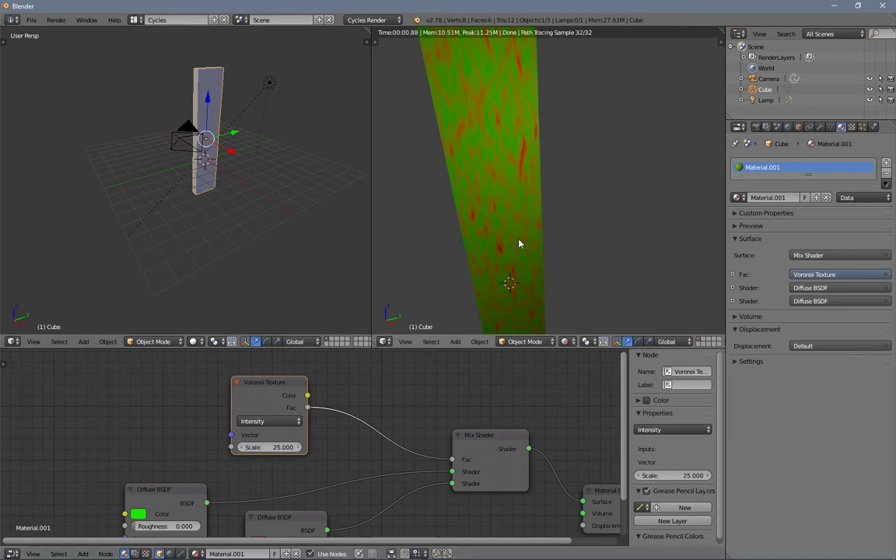
{"action": "scroll", "coordinate": [467, 204], "scroll_direction": "down", "scroll_amount": 2}
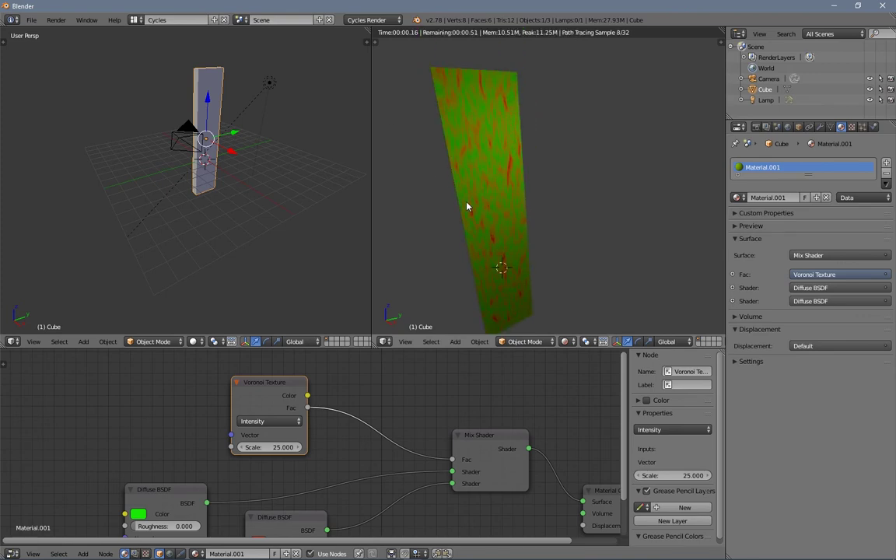
{"action": "scroll", "coordinate": [449, 203], "scroll_direction": "up", "scroll_amount": 2}
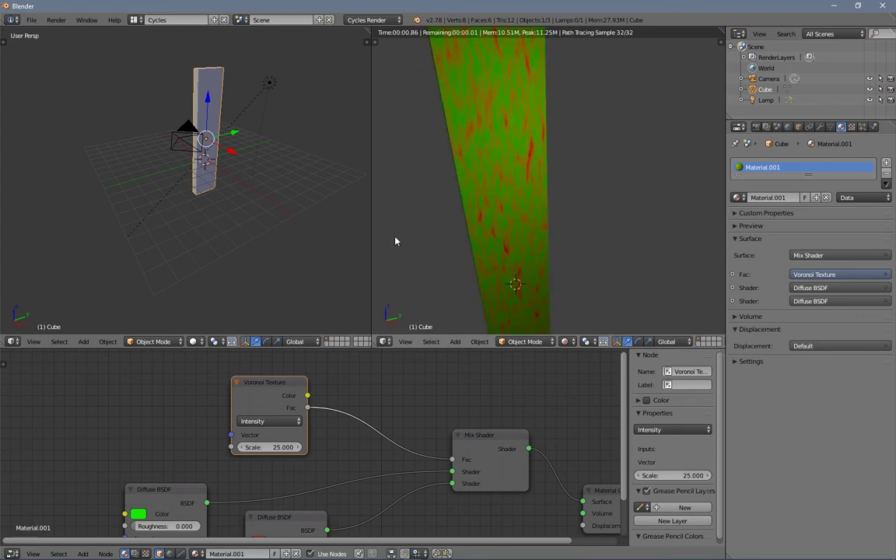
Step: Replace the Voronoi Texture with a Brick Texture whose Fac output drives the Mix Shader's Fac input
{"action": "key", "text": "x"}
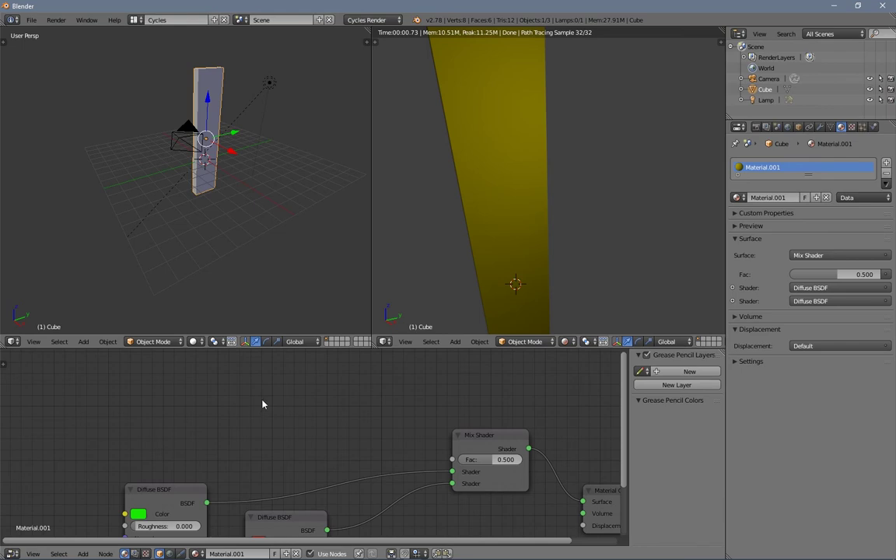
{"action": "mouse_move", "coordinate": [260, 408]}
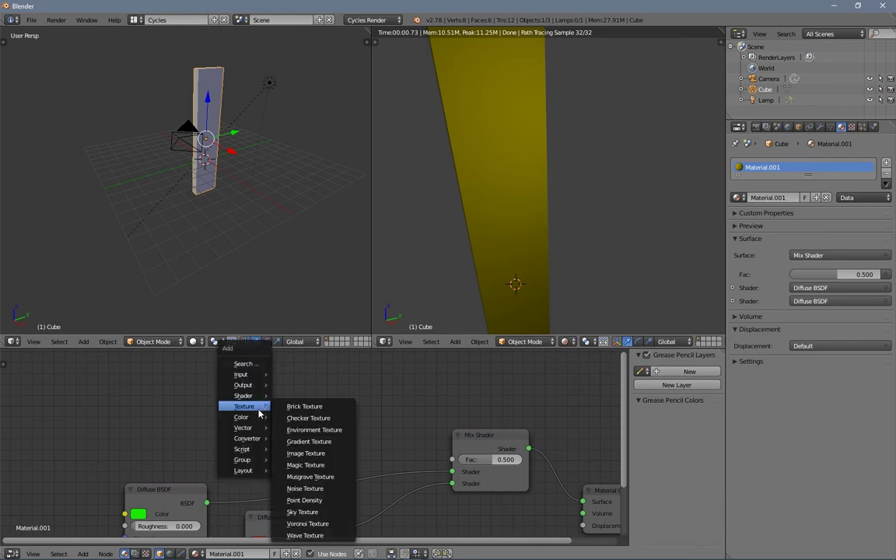
{"action": "left_click", "coordinate": [302, 407]}
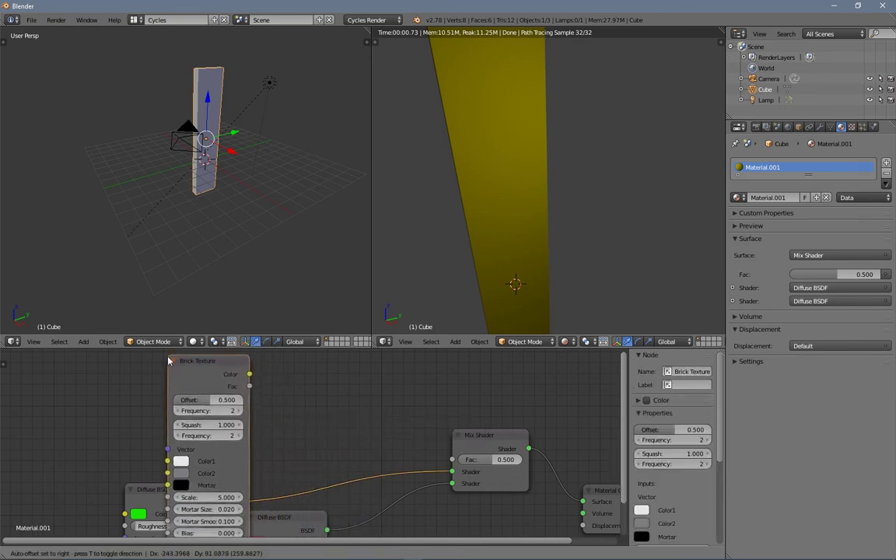
{"action": "left_click", "coordinate": [26, 365]}
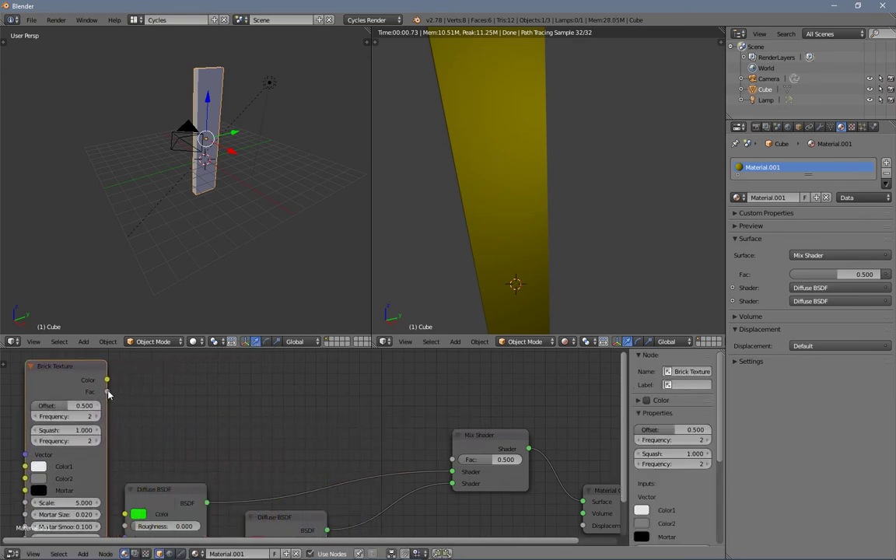
{"action": "left_click_drag", "start_coordinate": [107, 392], "coordinate": [452, 460]}
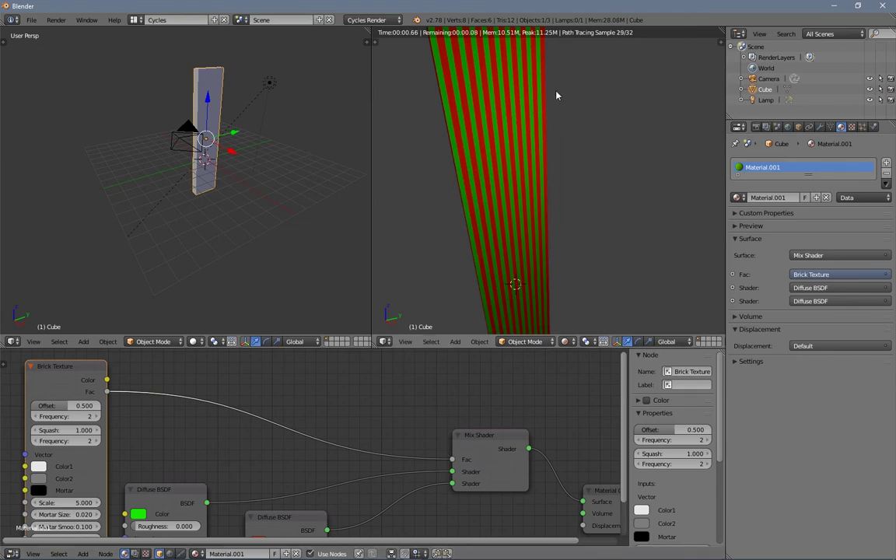
{"action": "scroll", "coordinate": [556, 96], "scroll_direction": "down", "scroll_amount": 8}
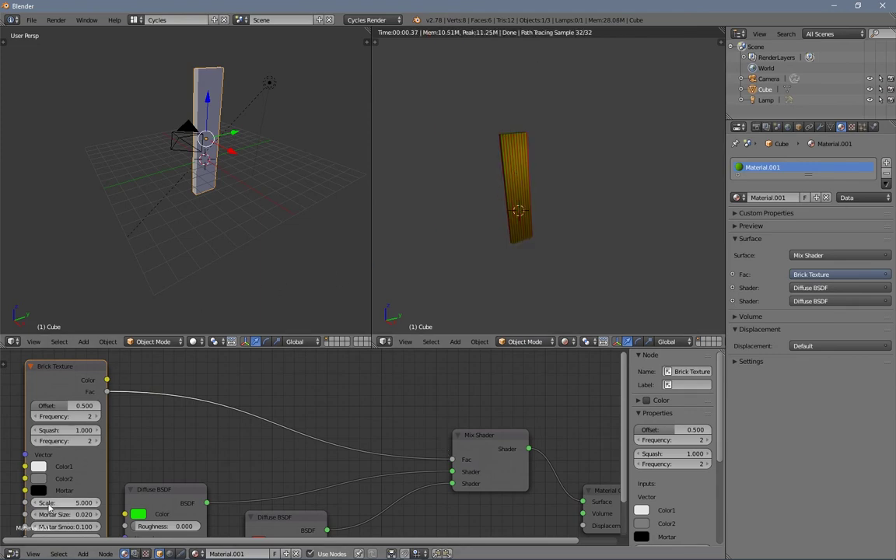
{"action": "scroll", "coordinate": [517, 183], "scroll_direction": "up", "scroll_amount": 4}
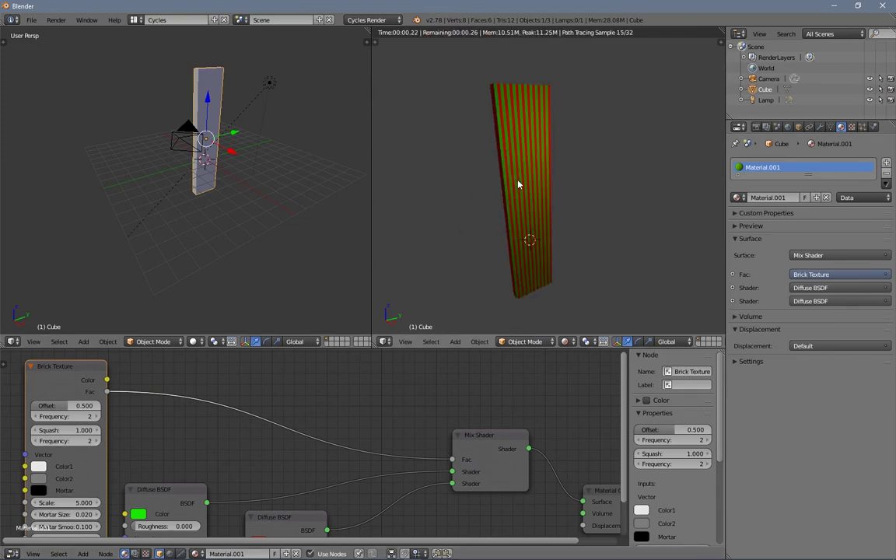
{"action": "scroll", "coordinate": [544, 182], "scroll_direction": "up", "scroll_amount": 3}
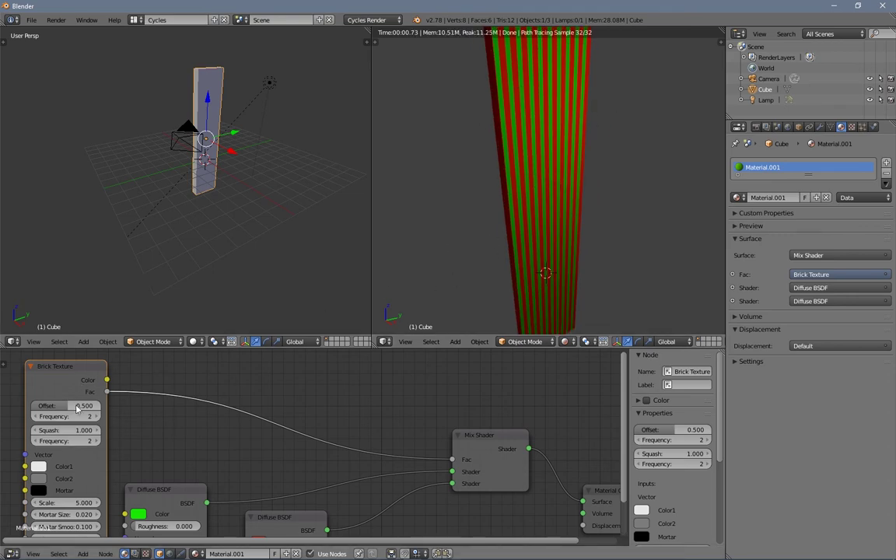
Step: Replace the Brick Texture with a Noise Texture and connect its Fac output to the Mix Shader's Fac input
{"action": "key", "text": "x"}
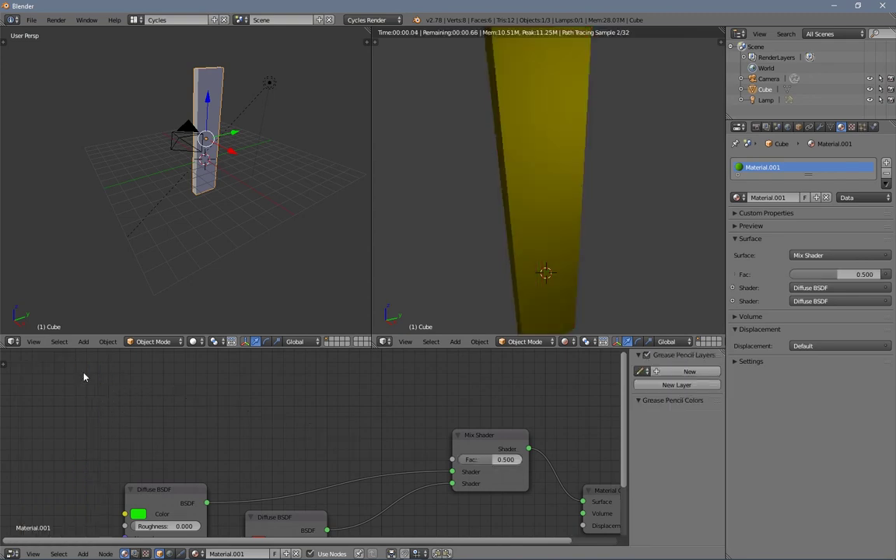
{"action": "key", "text": "shift+a"}
{"action": "mouse_move", "coordinate": [172, 384]}
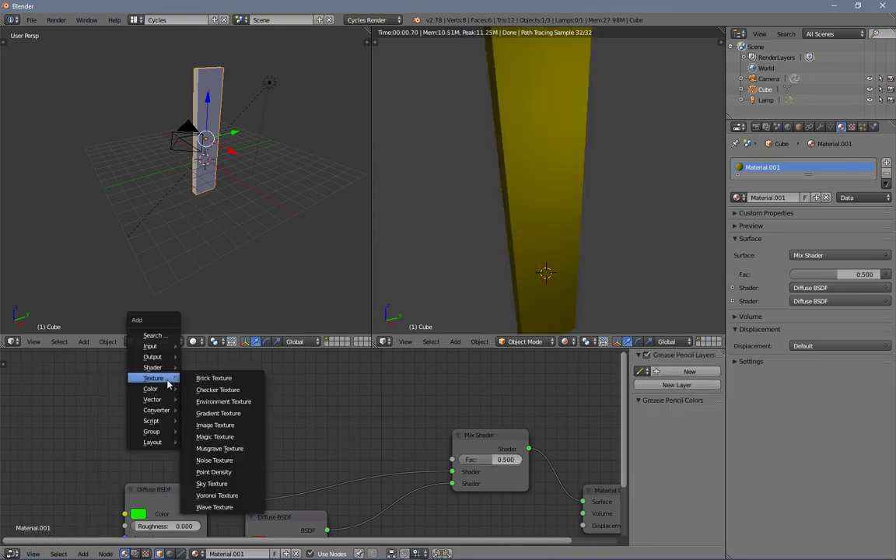
{"action": "left_click", "coordinate": [213, 465]}
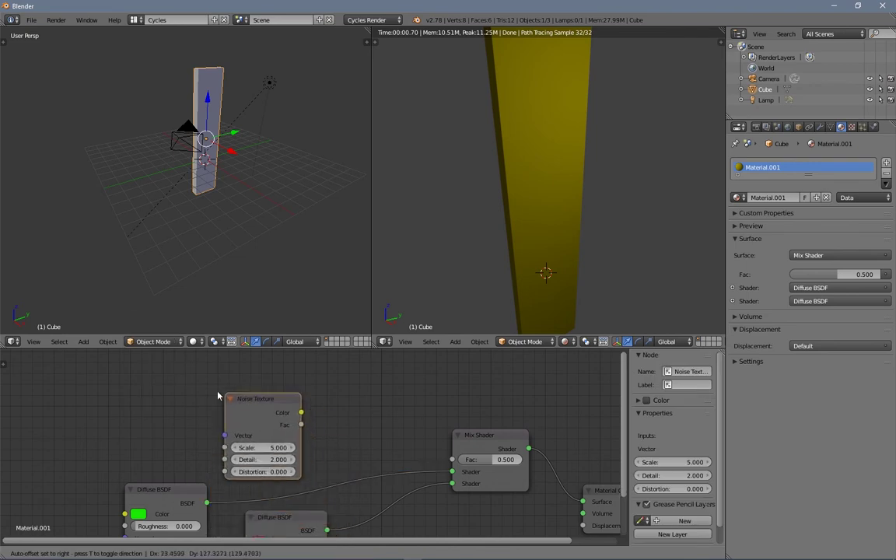
{"action": "left_click_drag", "start_coordinate": [289, 410], "coordinate": [452, 460]}
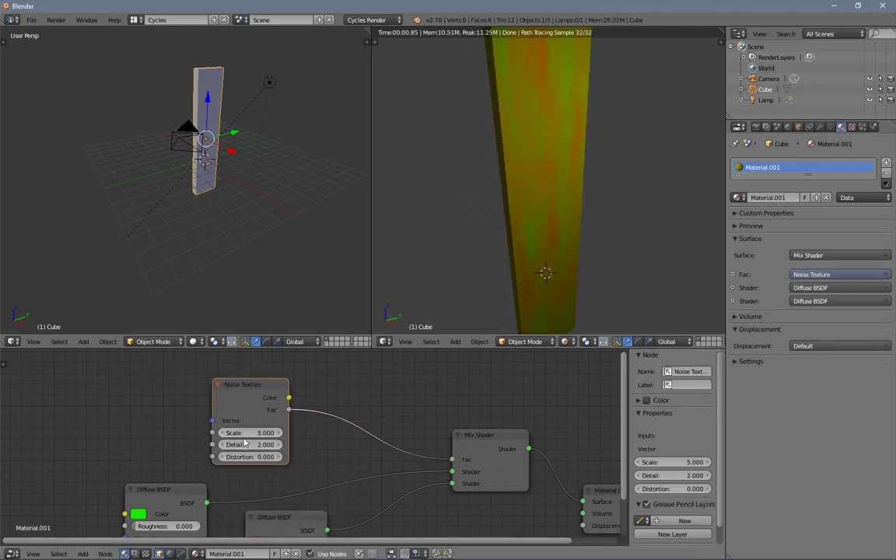
Step: Try the Noise Texture at a scale of 10, and reduce the scale to 2.5
{"action": "left_click", "coordinate": [242, 433]}
{"action": "type", "text": "10"}
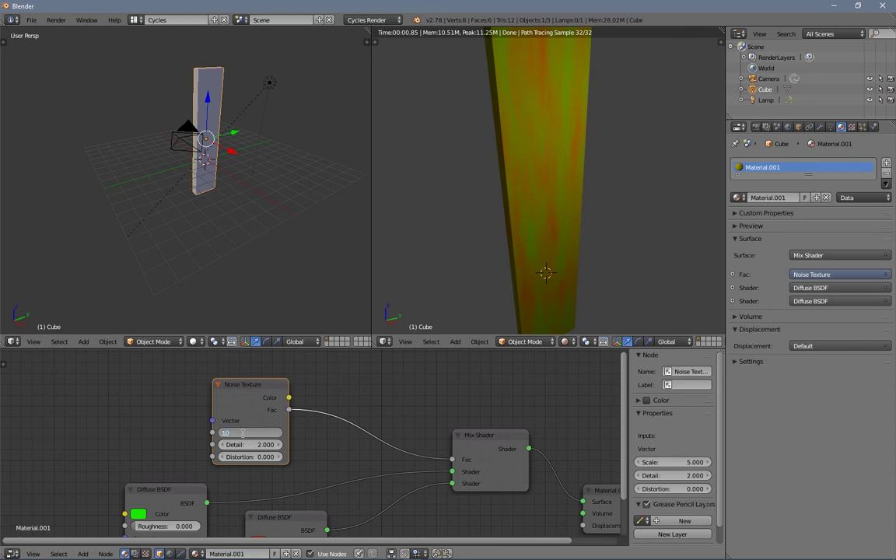
{"action": "key", "text": "Return"}
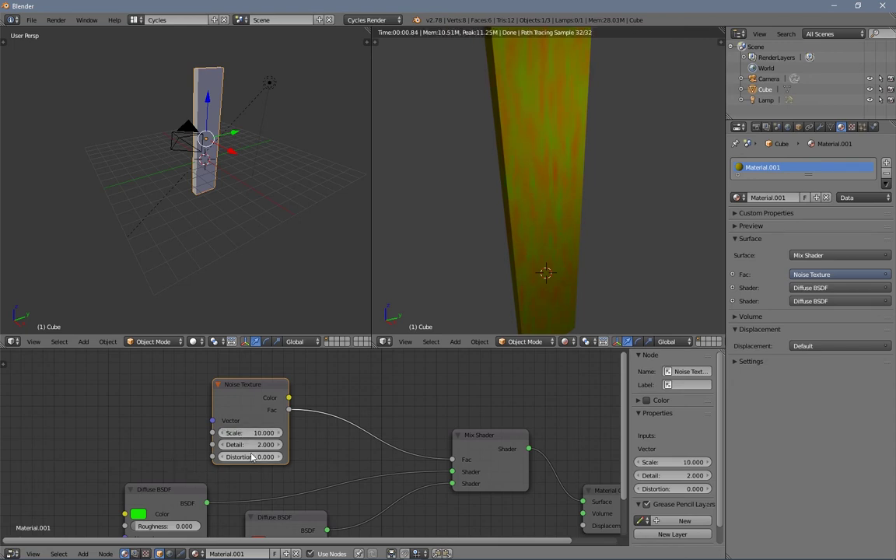
{"action": "left_click", "coordinate": [242, 433]}
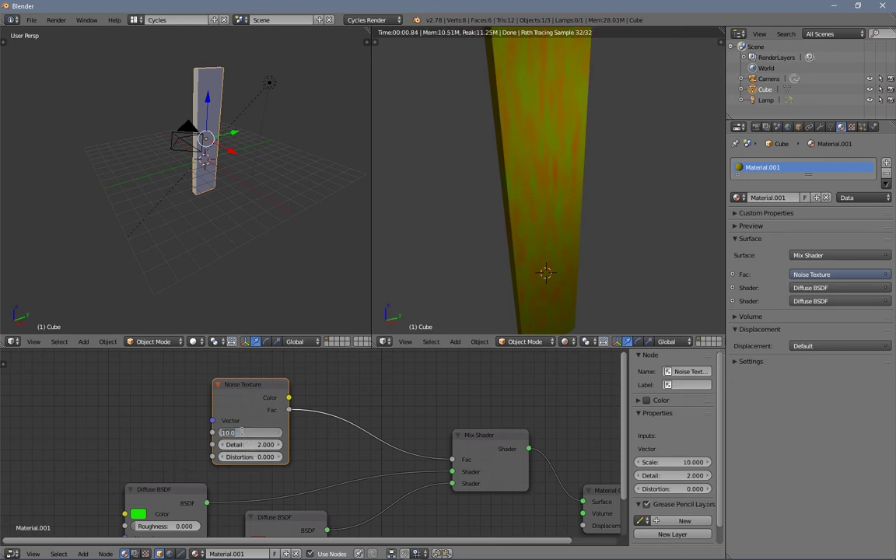
{"action": "type", "text": "2.5"}
{"action": "key", "text": "Return"}
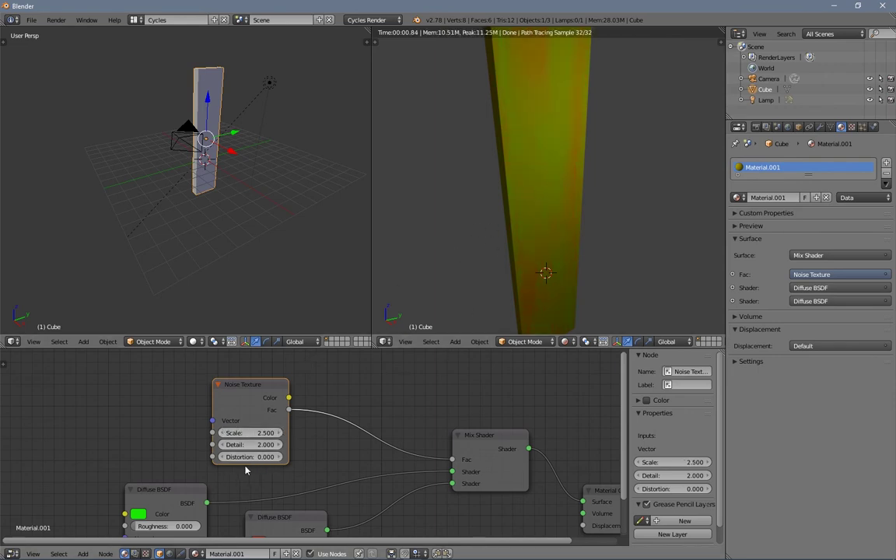
Step: Set the Noise Texture's distortion to 1.5
{"action": "left_click", "coordinate": [242, 457]}
{"action": "type", "text": "1.5"}
{"action": "key", "text": "Return"}
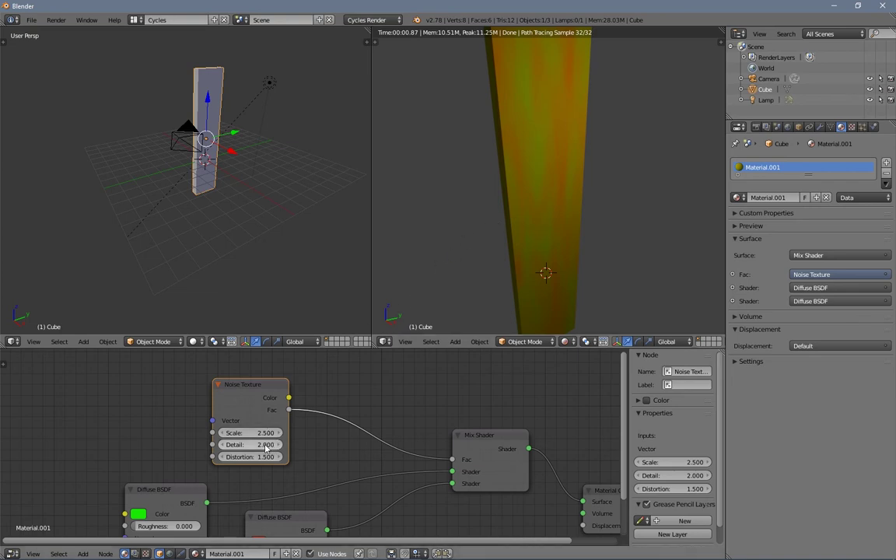
Step: Try the Noise Texture's detail at 0 and 16, settle on 6.6, and set its distortion to 4
{"action": "key", "text": "BackSpace"}
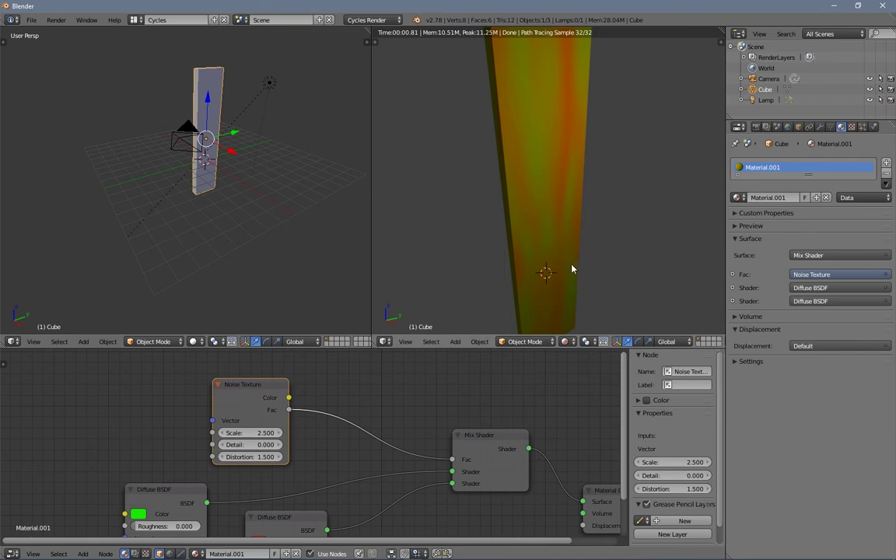
{"action": "left_click_drag", "start_coordinate": [229, 446], "coordinate": [302, 446]}
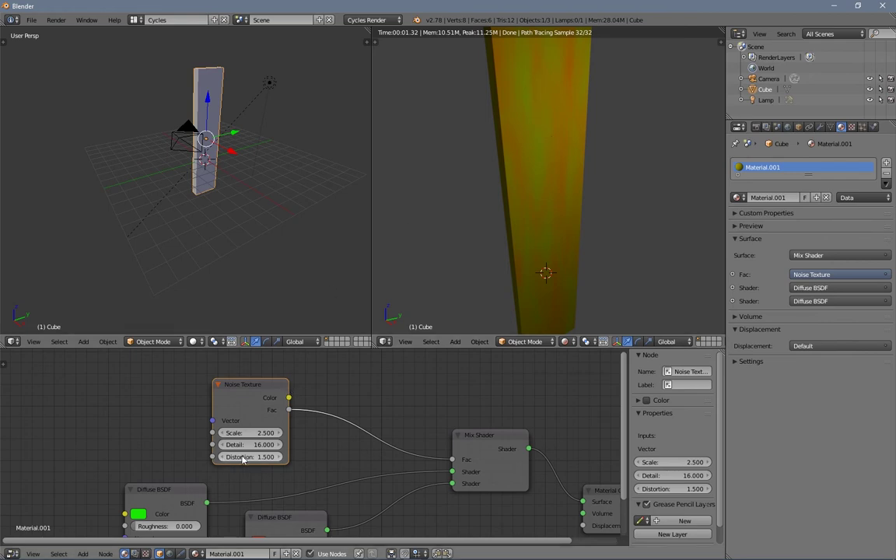
{"action": "left_click_drag", "start_coordinate": [250, 444], "coordinate": [187, 443]}
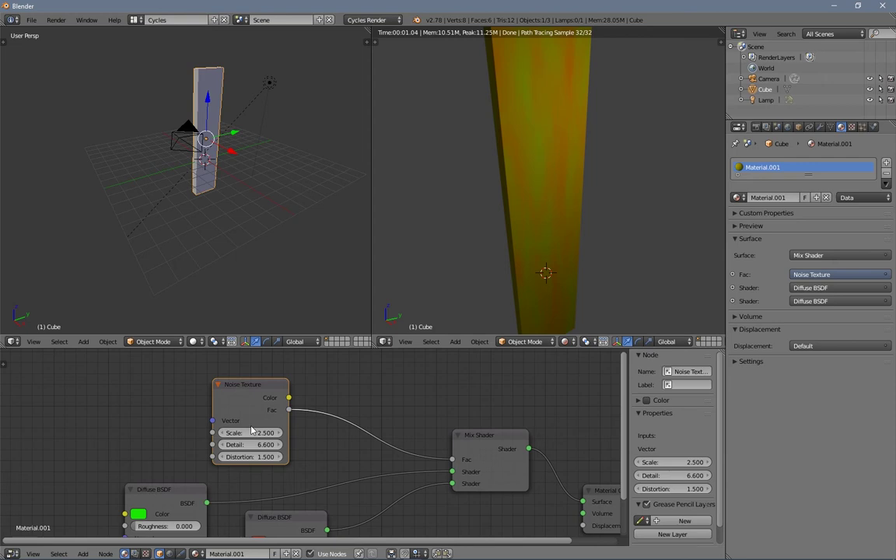
{"action": "left_click", "coordinate": [242, 457]}
{"action": "type", "text": "4"}
{"action": "key", "text": "Return"}
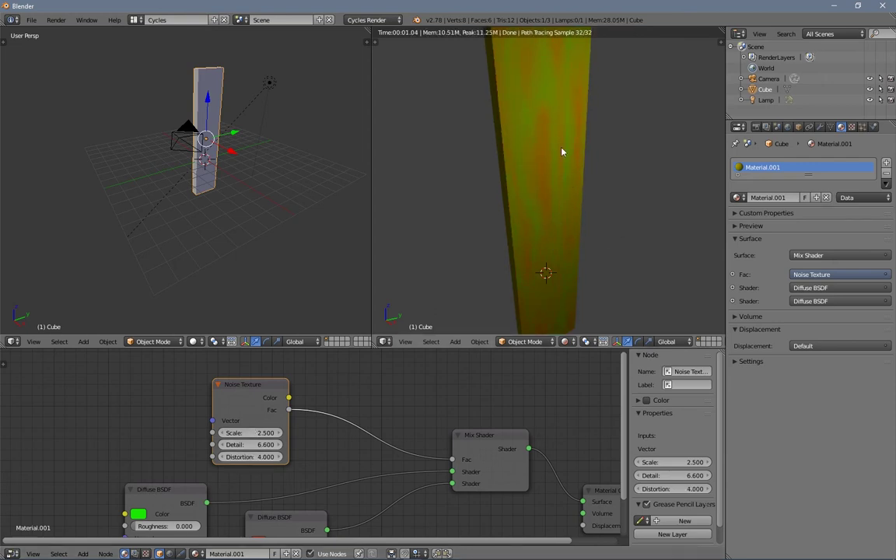
Step: Try a Noise Texture scale of 1.9, and raise the scale to 3.1
{"action": "left_click", "coordinate": [249, 432]}
{"action": "type", "text": "1.9"}
{"action": "key", "text": "Return"}
{"action": "left_click_drag", "start_coordinate": [249, 432], "coordinate": [261, 433]}
Step: Shift the red Diffuse BSDF node slightly and recolor it dark brown, about R 0.098, G 0.021, B 0.003
{"action": "scroll", "coordinate": [553, 152], "scroll_direction": "down", "scroll_amount": 2}
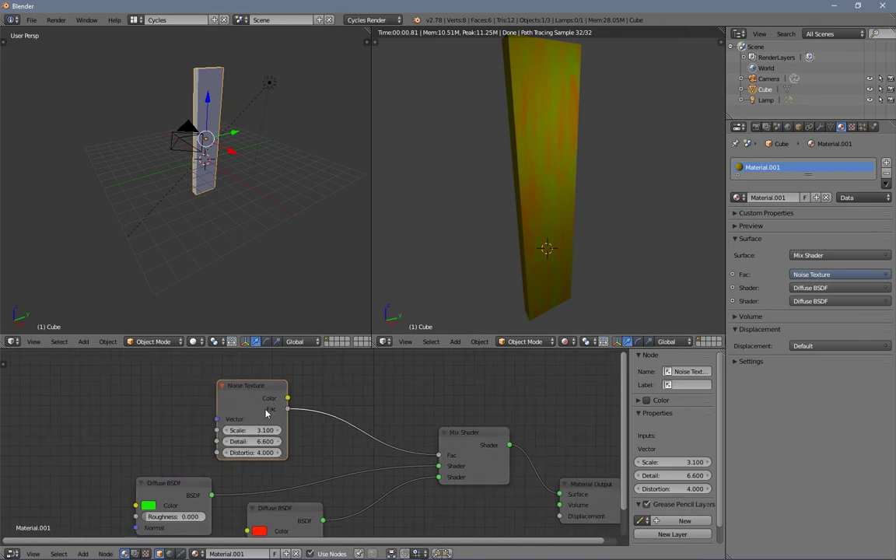
{"action": "middle_click_drag", "start_coordinate": [259, 465], "coordinate": [290, 401]}
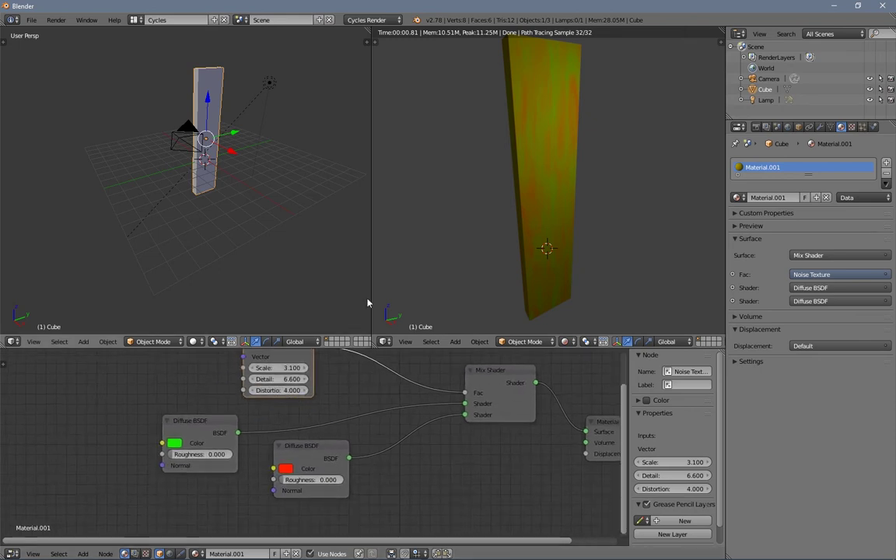
{"action": "middle_click_drag", "start_coordinate": [413, 396], "coordinate": [395, 385]}
{"action": "scroll", "coordinate": [227, 421], "scroll_direction": "up", "scroll_amount": 2}
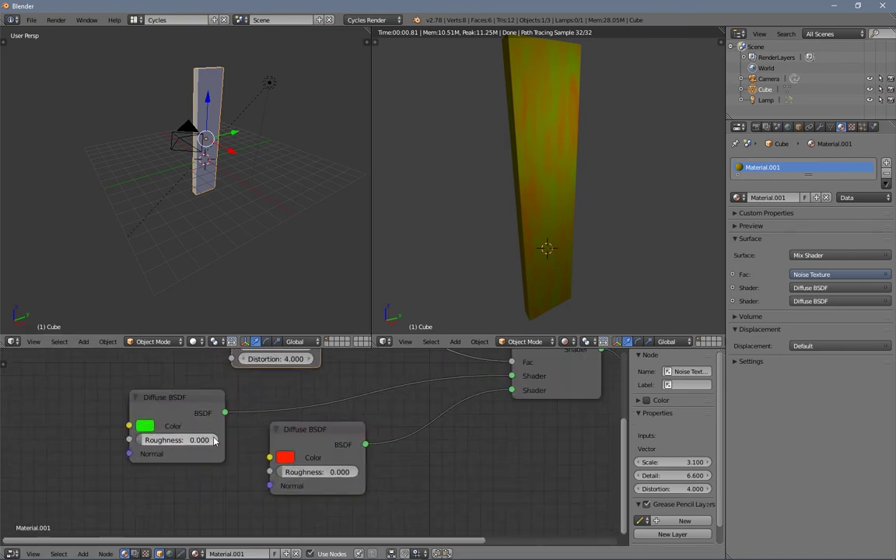
{"action": "left_click", "coordinate": [286, 459]}
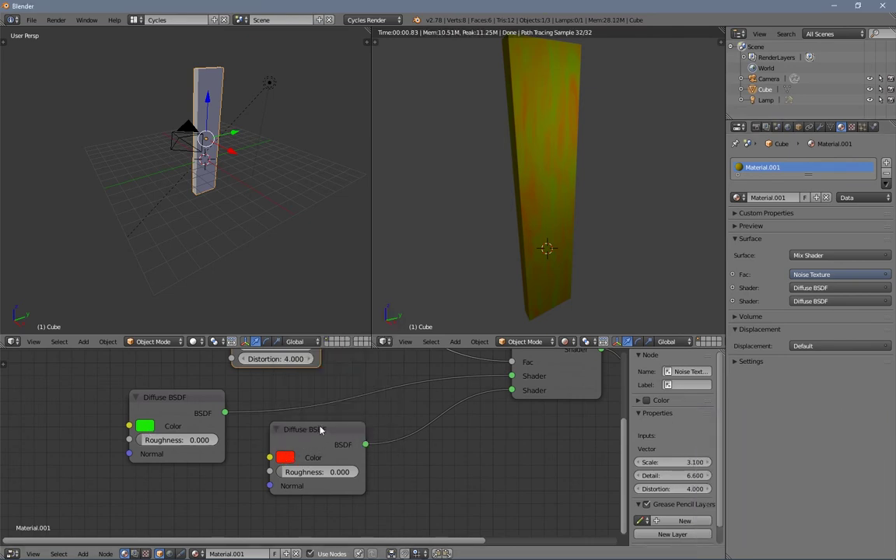
{"action": "left_click_drag", "start_coordinate": [320, 429], "coordinate": [334, 445]}
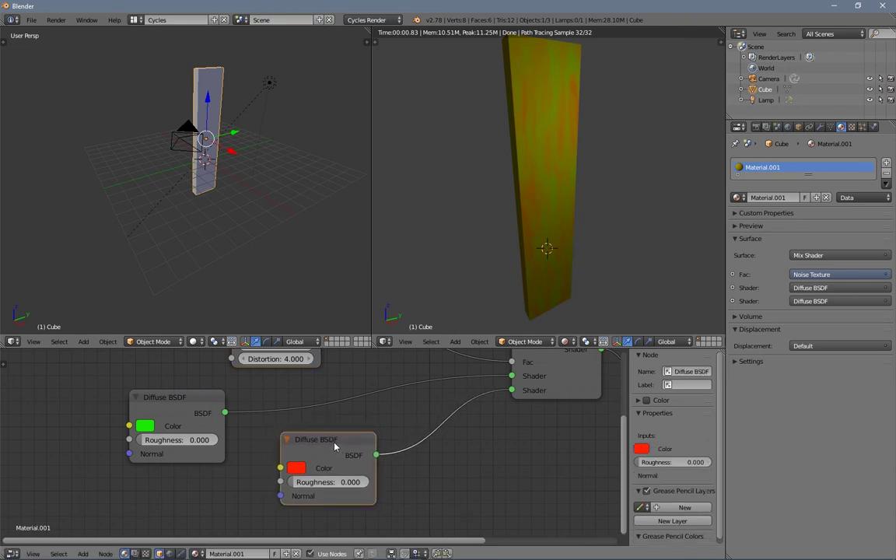
{"action": "left_click", "coordinate": [297, 467]}
{"action": "mouse_move", "coordinate": [339, 361]}
{"action": "left_mouse_down"}
{"action": "mouse_move", "coordinate": [337, 377]}
{"action": "mouse_move", "coordinate": [327, 368]}
{"action": "left_mouse_up"}
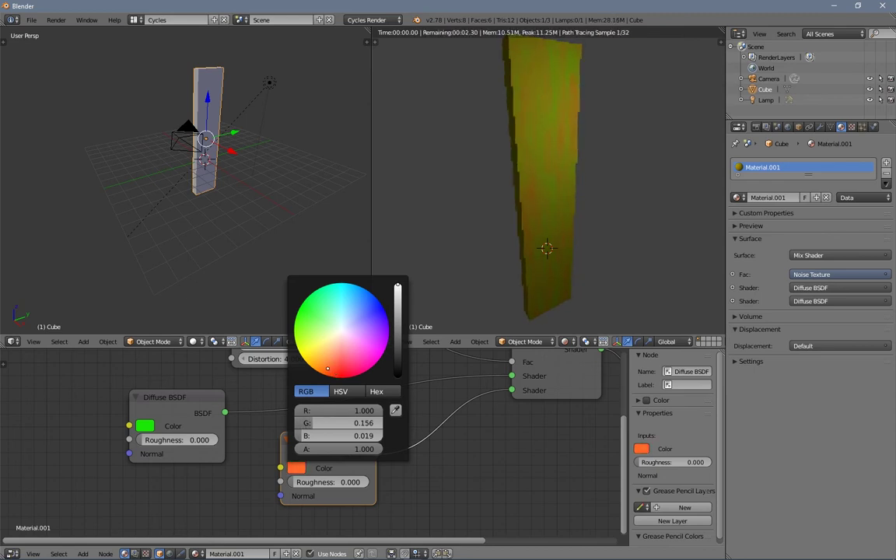
{"action": "left_click_drag", "start_coordinate": [400, 330], "coordinate": [398, 343]}
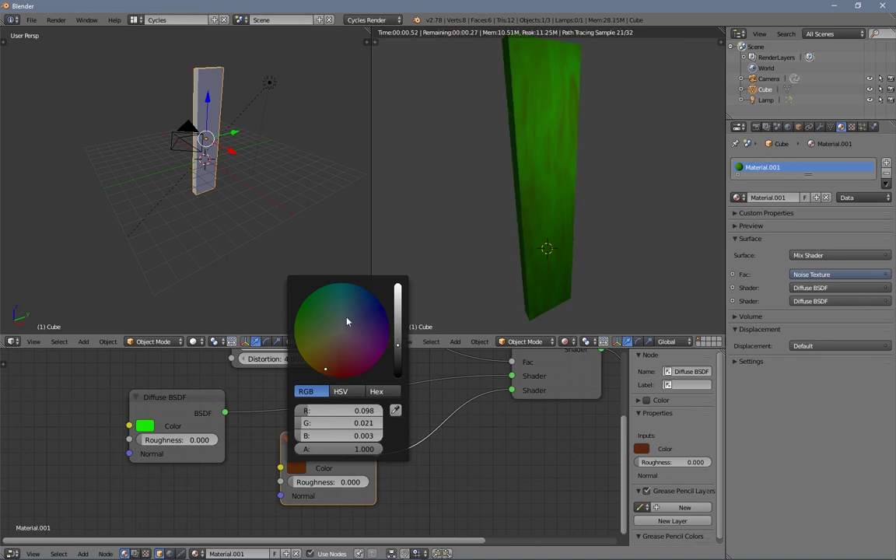
Step: Recolor the green Diffuse BSDF to orange and darken it slightly to a light orange-brown
{"action": "left_click", "coordinate": [145, 427]}
{"action": "left_click", "coordinate": [175, 321]}
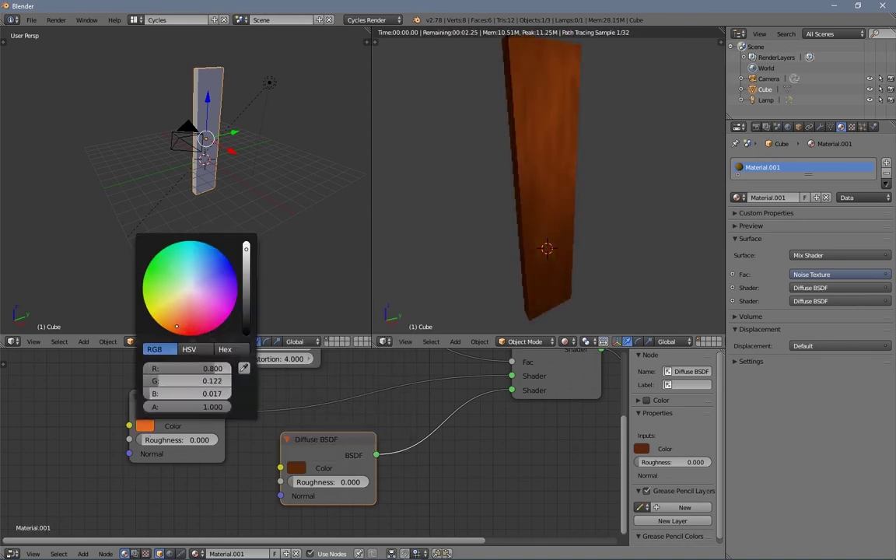
{"action": "left_click", "coordinate": [245, 265]}
{"action": "left_click_drag", "start_coordinate": [246, 265], "coordinate": [246, 269]}
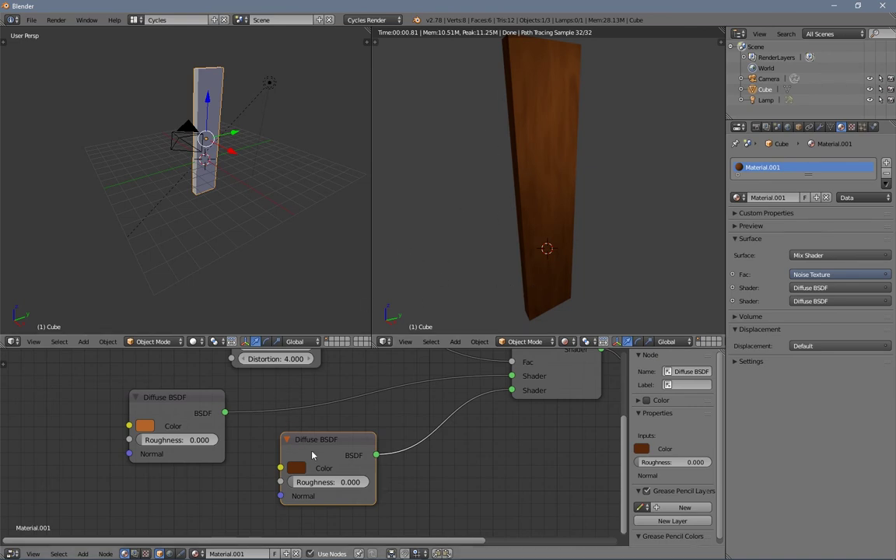
Step: Darken the dark brown Diffuse BSDF slightly, and move the Noise Texture and Mix Shader nodes away from the Material Output to make room
{"action": "left_click", "coordinate": [303, 468]}
{"action": "left_click_drag", "start_coordinate": [405, 345], "coordinate": [405, 351]}
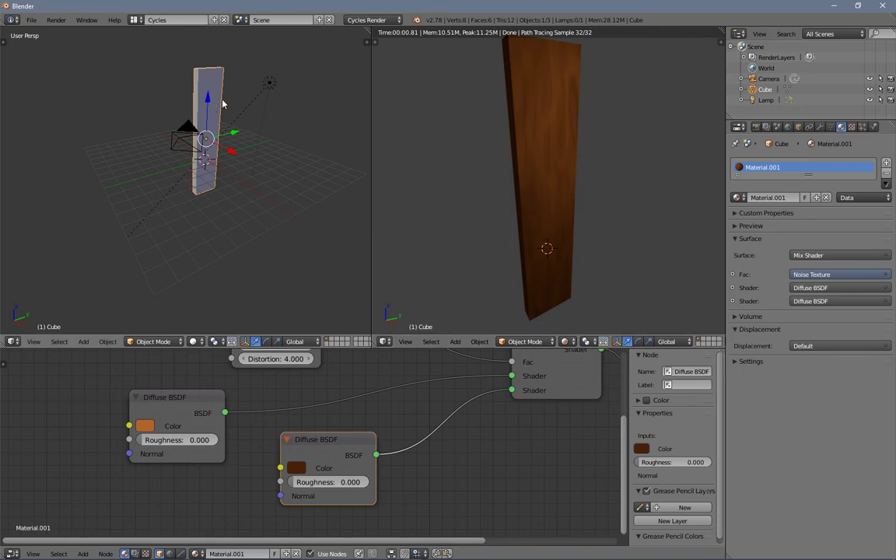
{"action": "scroll", "coordinate": [380, 354], "scroll_direction": "down", "scroll_amount": 4}
{"action": "scroll", "coordinate": [428, 345], "scroll_direction": "down", "scroll_amount": 1}
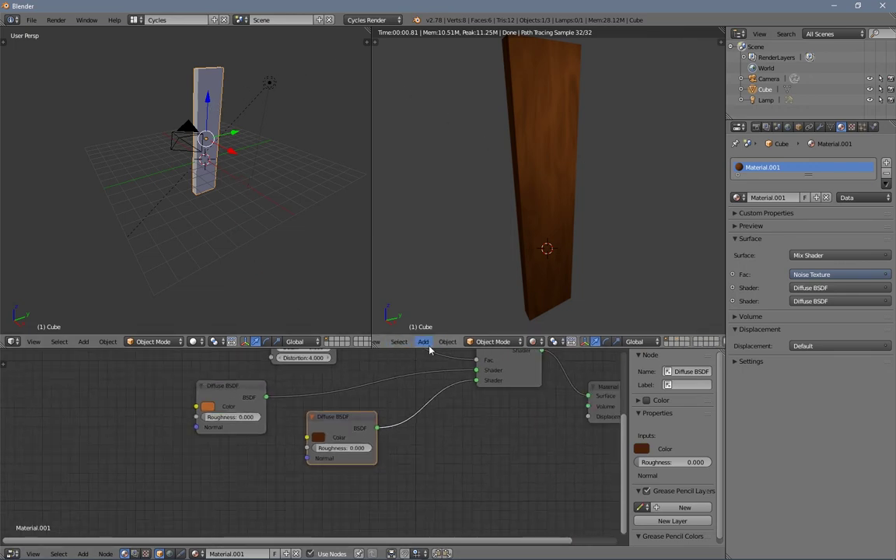
{"action": "middle_click_drag", "start_coordinate": [462, 380], "coordinate": [350, 452]}
{"action": "scroll", "coordinate": [357, 440], "scroll_direction": "down", "scroll_amount": 1}
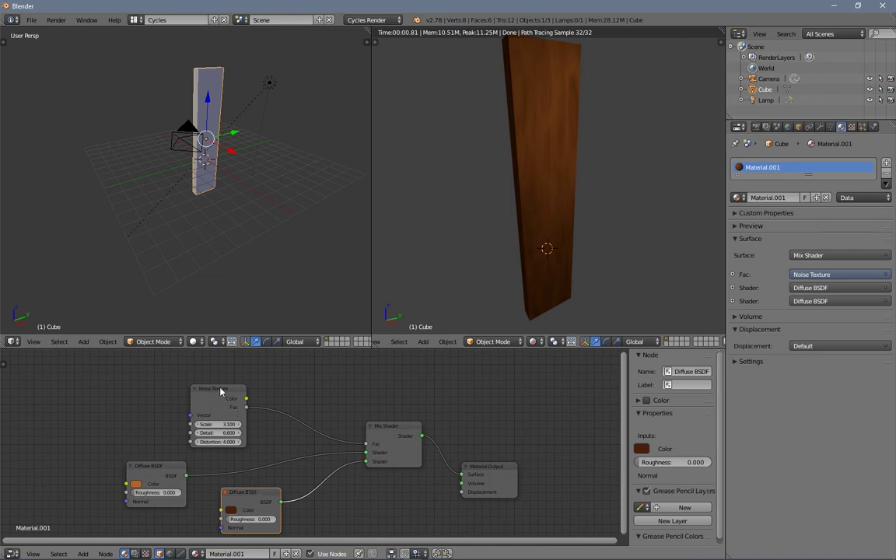
{"action": "left_click_drag", "start_coordinate": [220, 391], "coordinate": [80, 430]}
{"action": "left_click_drag", "start_coordinate": [406, 426], "coordinate": [337, 456]}
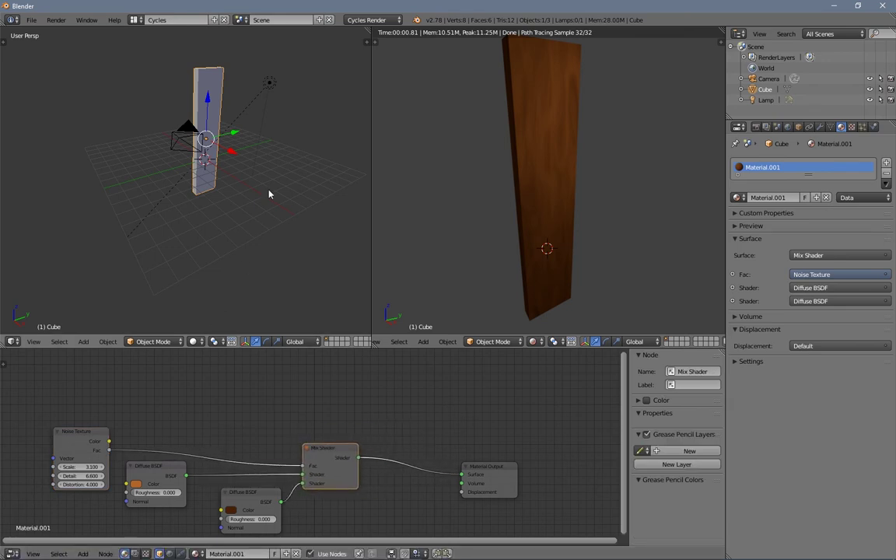
Step: Add a cube at the 3D cursor placed on the slab's upper part, and move it out in front of the slab along X
{"action": "left_click", "coordinate": [213, 114]}
{"action": "key", "text": "shift+a"}
{"action": "mouse_move", "coordinate": [217, 113]}
{"action": "left_click", "coordinate": [251, 129]}
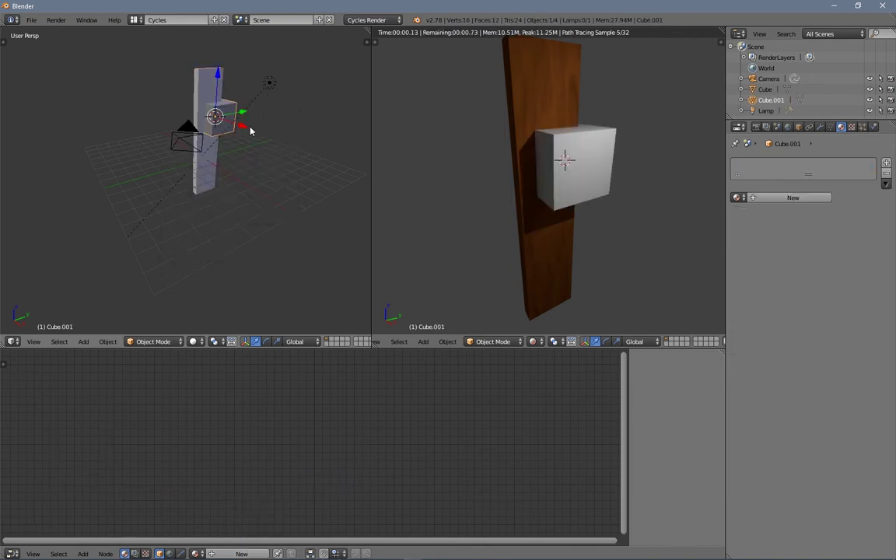
{"action": "left_click_drag", "start_coordinate": [243, 125], "coordinate": [267, 133]}
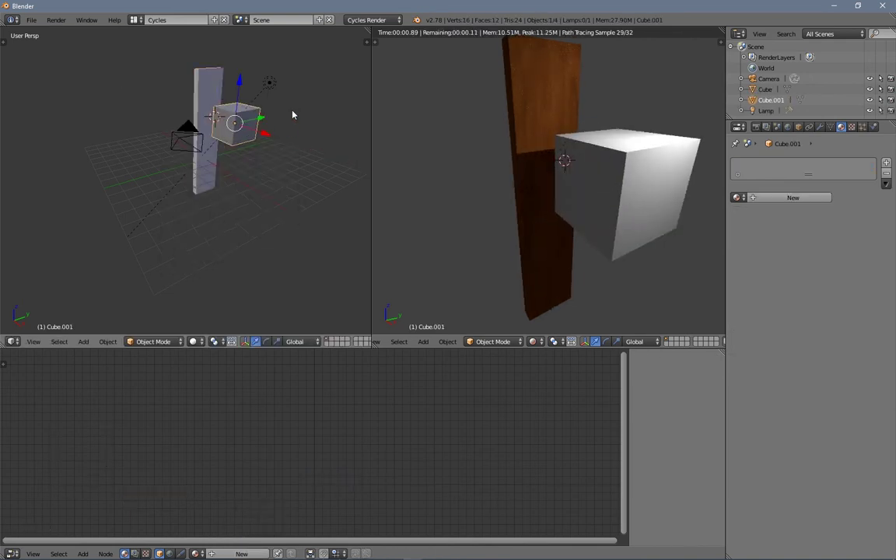
Step: Scale the new cube to about 0.62 and adjust its position along X and Y so it floats beside the slab
{"action": "key", "text": "s"}
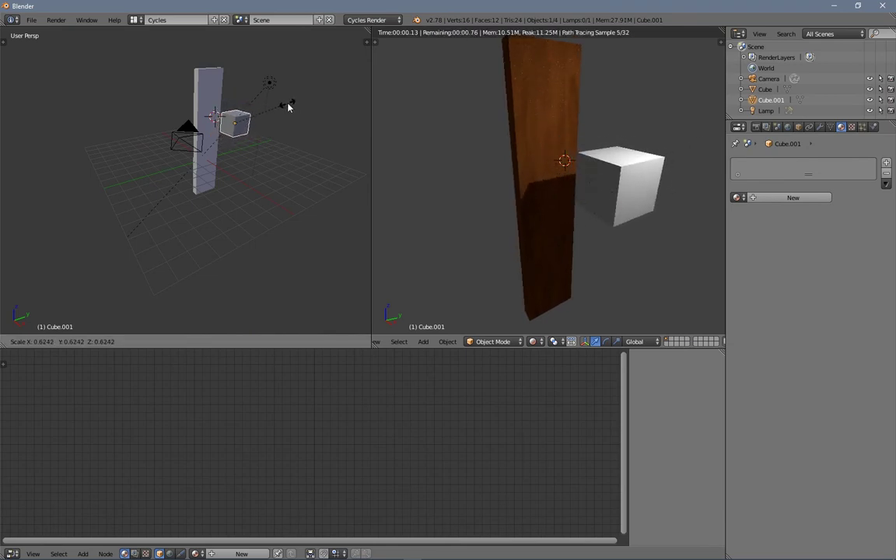
{"action": "left_click", "coordinate": [288, 107]}
{"action": "left_click_drag", "start_coordinate": [265, 133], "coordinate": [258, 138]}
{"action": "key", "text": "g"}
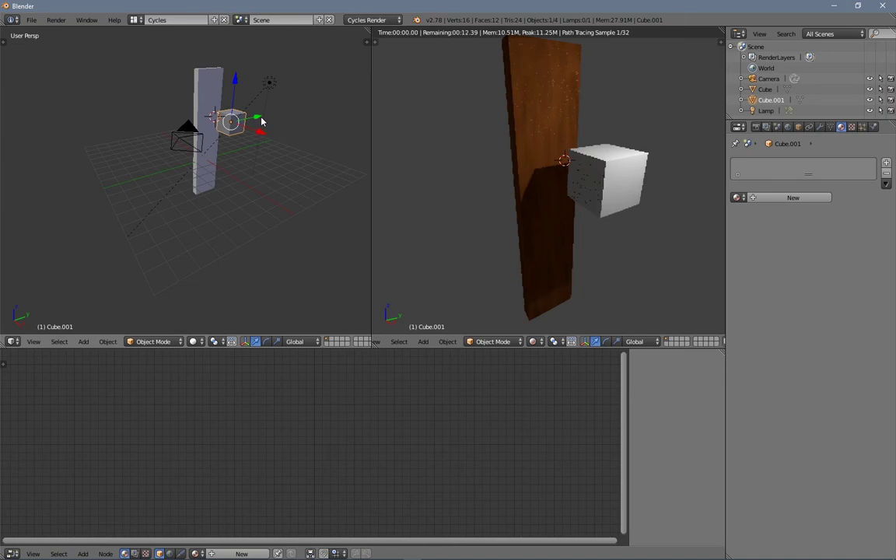
{"action": "key", "text": "y"}
{"action": "left_click", "coordinate": [261, 141]}
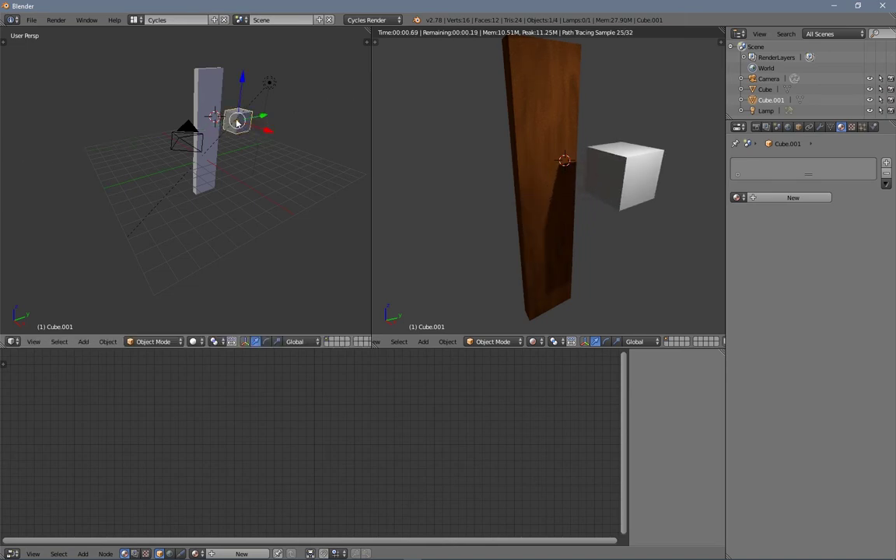
{"action": "key", "text": "g"}
{"action": "key", "text": "x"}
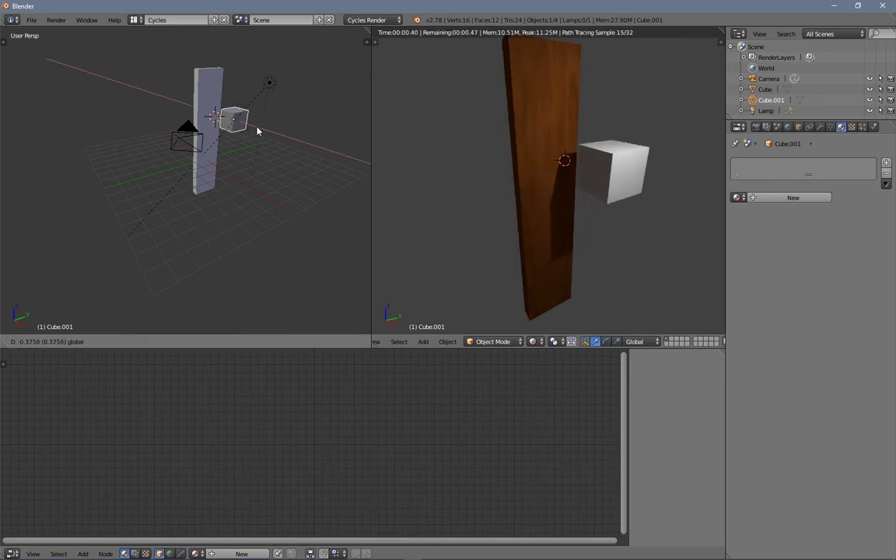
{"action": "left_click", "coordinate": [256, 131]}
Step: Give the small cube a new material with a red diffuse color, about R 0.800, G 0.012, B 0.004
{"action": "left_click", "coordinate": [786, 200]}
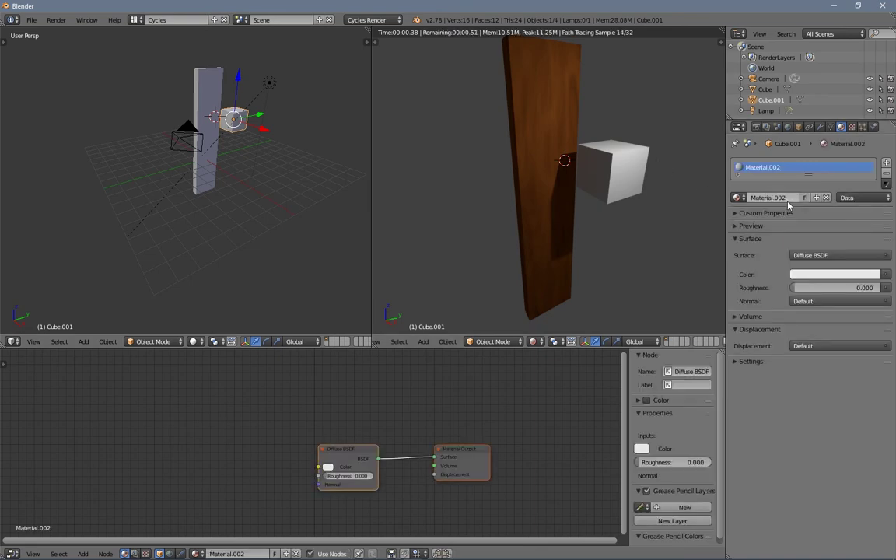
{"action": "left_click", "coordinate": [816, 274]}
{"action": "left_click", "coordinate": [830, 195]}
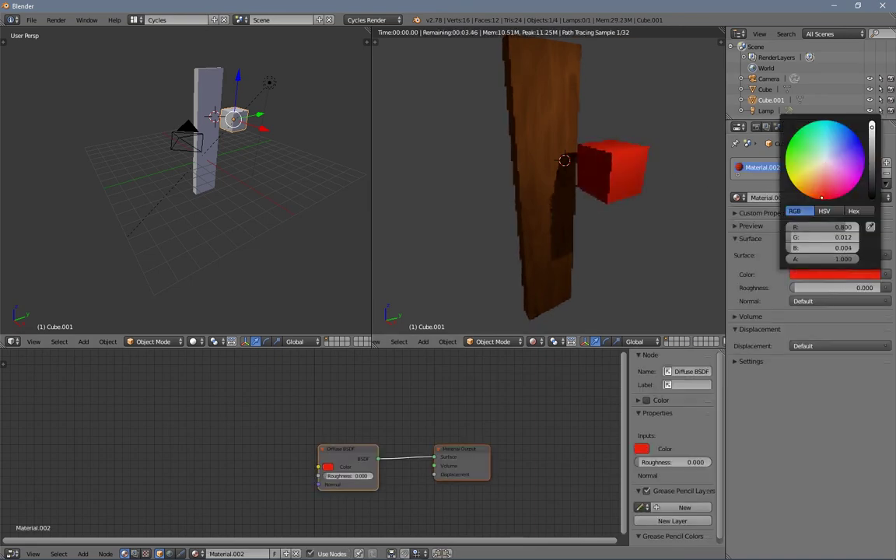
Step: In the slab's material, insert a second Mix Shader before the Material Output, feeding the existing mix into its second shader input
{"action": "right_click", "coordinate": [536, 150]}
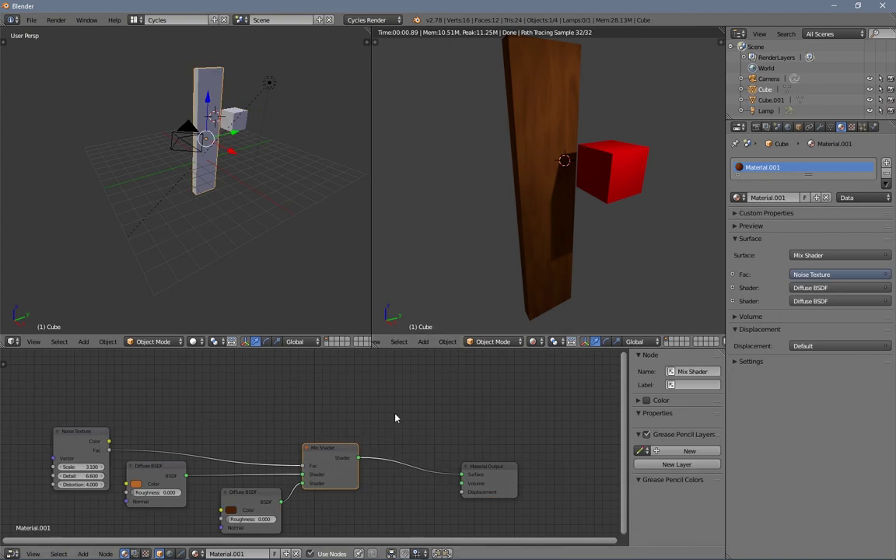
{"action": "key", "text": "shift+a"}
{"action": "mouse_move", "coordinate": [398, 455]}
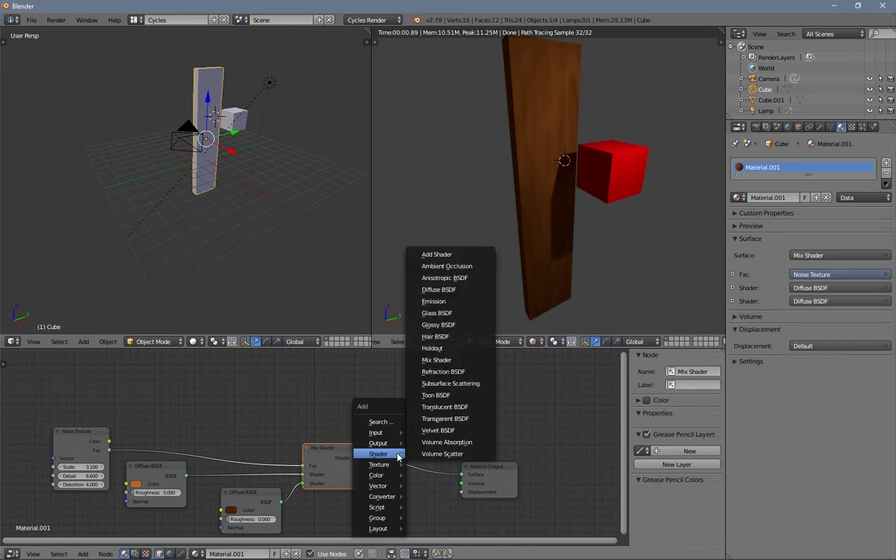
{"action": "left_click", "coordinate": [445, 360]}
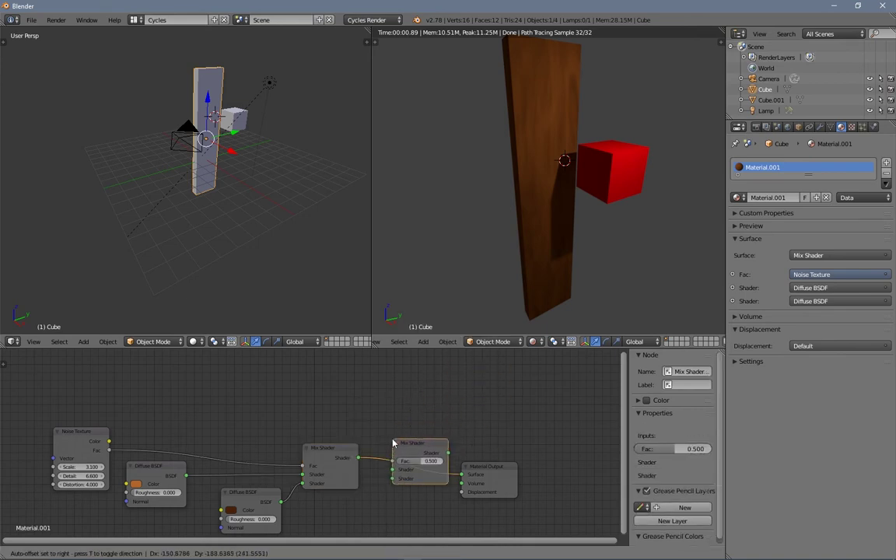
{"action": "left_click", "coordinate": [398, 433]}
{"action": "left_click_drag", "start_coordinate": [397, 469], "coordinate": [397, 470]}
{"action": "left_click_drag", "start_coordinate": [410, 434], "coordinate": [417, 392]}
Step: Add a Glossy BSDF node and connect it to the first shader input of the new Mix Shader
{"action": "key", "text": "shift+a"}
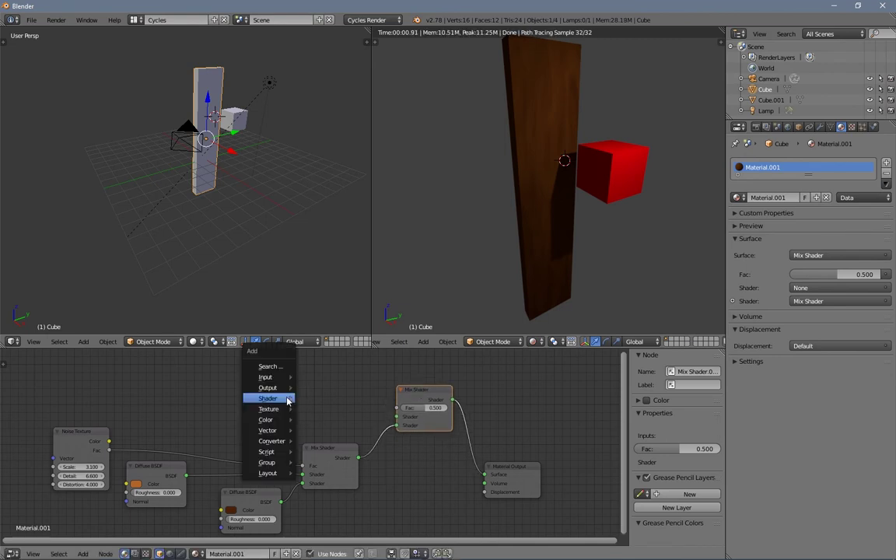
{"action": "mouse_move", "coordinate": [280, 398]}
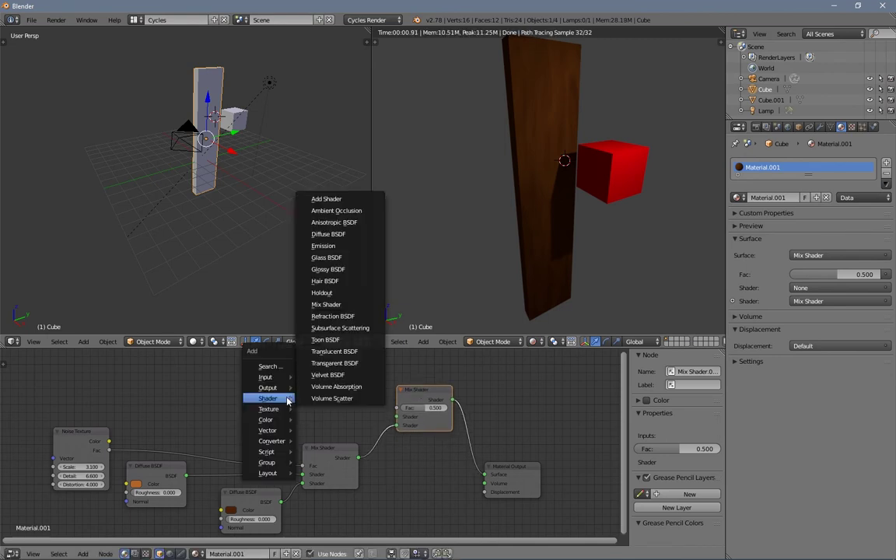
{"action": "left_click", "coordinate": [349, 270]}
{"action": "left_click", "coordinate": [266, 368]}
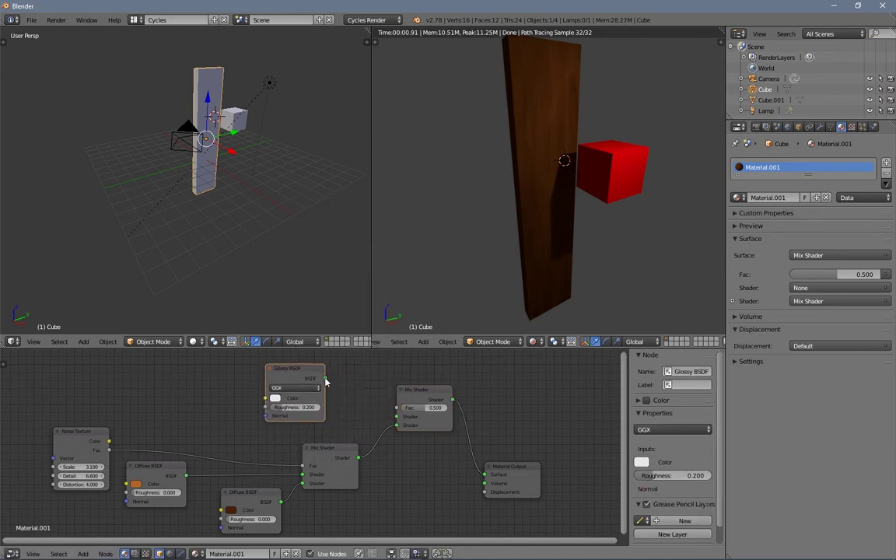
{"action": "left_click_drag", "start_coordinate": [326, 381], "coordinate": [398, 419]}
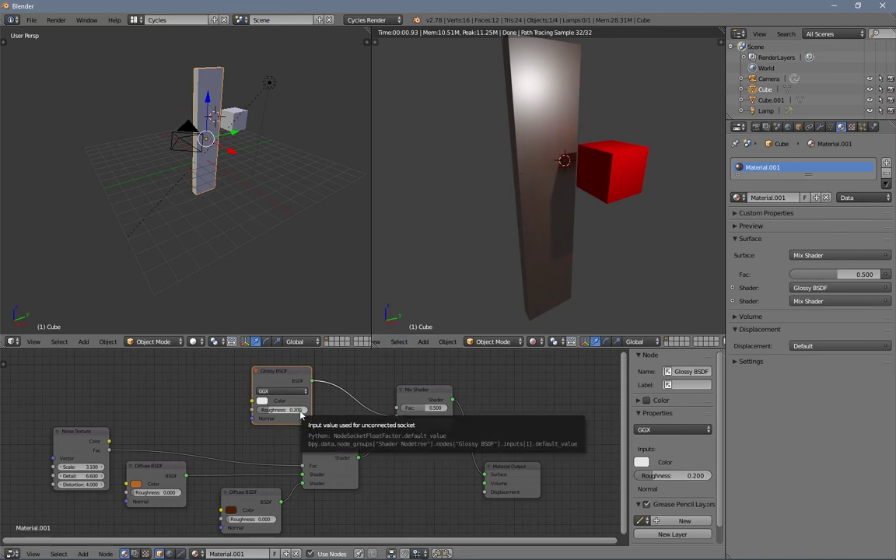
Step: Set the Glossy BSDF's roughness to 0 and raise the final Mix Shader's factor to 0.882
{"action": "left_click_drag", "start_coordinate": [300, 412], "coordinate": [262, 412]}
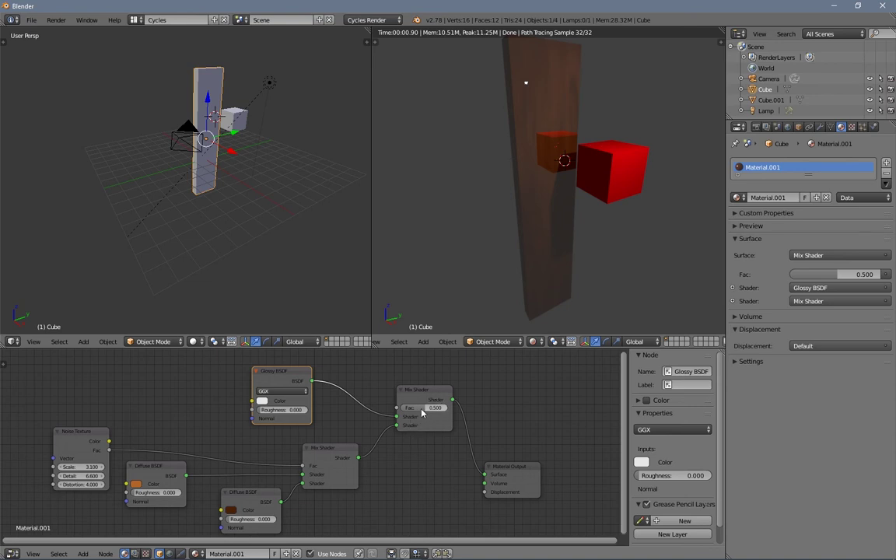
{"action": "left_click_drag", "start_coordinate": [422, 410], "coordinate": [455, 410]}
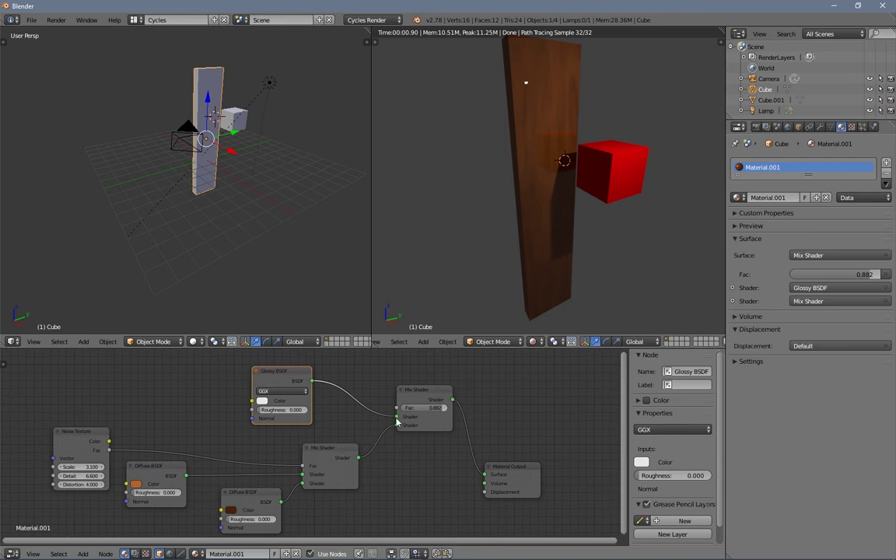
{"action": "left_click_drag", "start_coordinate": [287, 370], "coordinate": [297, 365]}
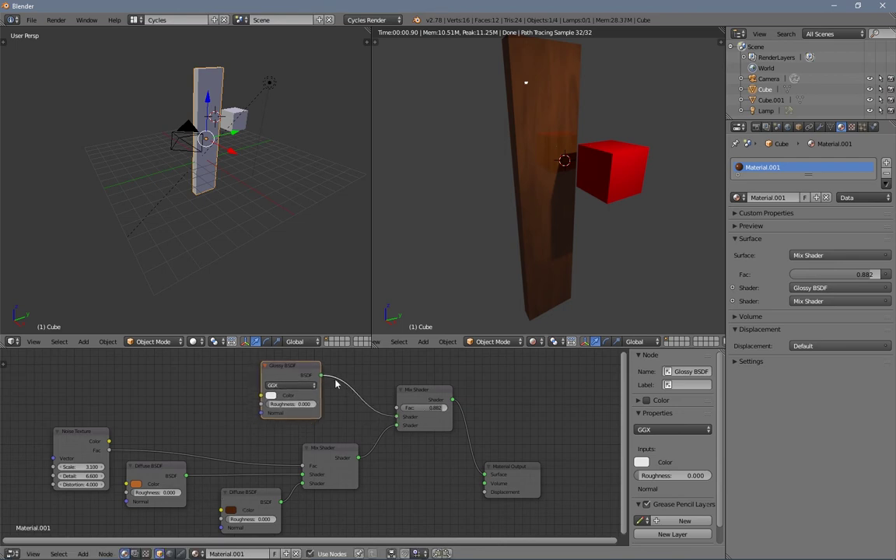
Step: Try final Mix Shader factors of 0.345, 0.764 and 0.682 to compare the reflection strength
{"action": "mouse_move", "coordinate": [428, 407]}
{"action": "left_mouse_down"}
{"action": "mouse_move", "coordinate": [387, 407]}
{"action": "mouse_move", "coordinate": [424, 407]}
{"action": "left_mouse_up"}
{"action": "left_click_drag", "start_coordinate": [424, 411], "coordinate": [388, 412]}
{"action": "left_click_drag", "start_coordinate": [303, 404], "coordinate": [272, 403]}
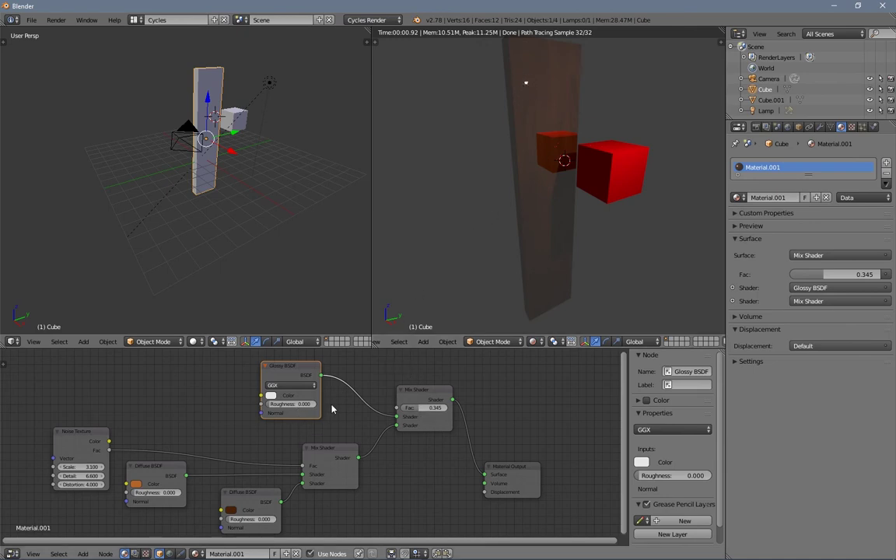
{"action": "left_click_drag", "start_coordinate": [420, 407], "coordinate": [497, 408]}
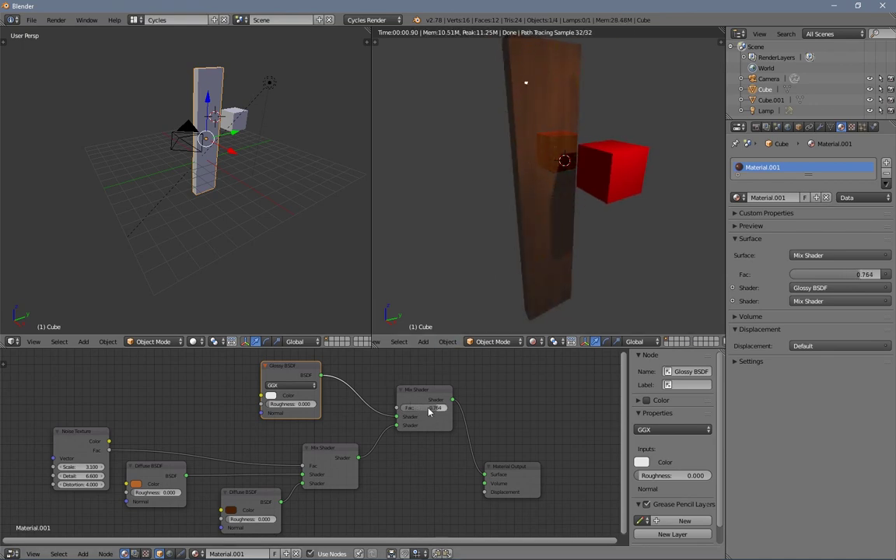
{"action": "left_click_drag", "start_coordinate": [414, 407], "coordinate": [409, 407]}
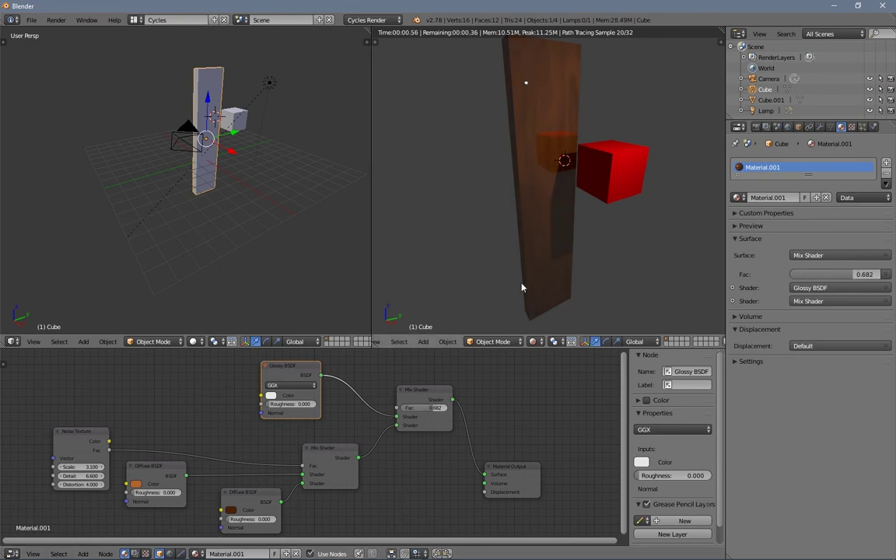
Step: Darken the Glossy BSDF's color to gray at RGB 0.202, and set the final Mix Shader's factor to 0.5
{"action": "left_click", "coordinate": [274, 398]}
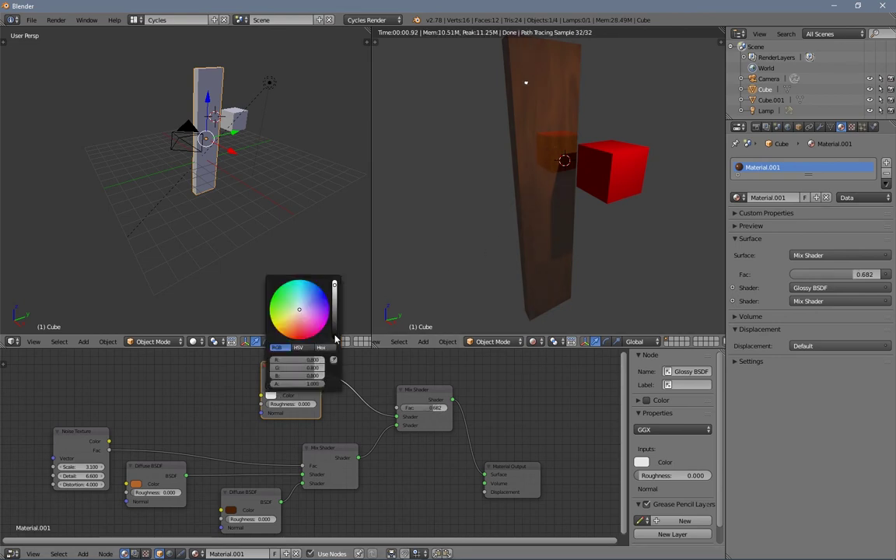
{"action": "left_click_drag", "start_coordinate": [335, 284], "coordinate": [335, 307]}
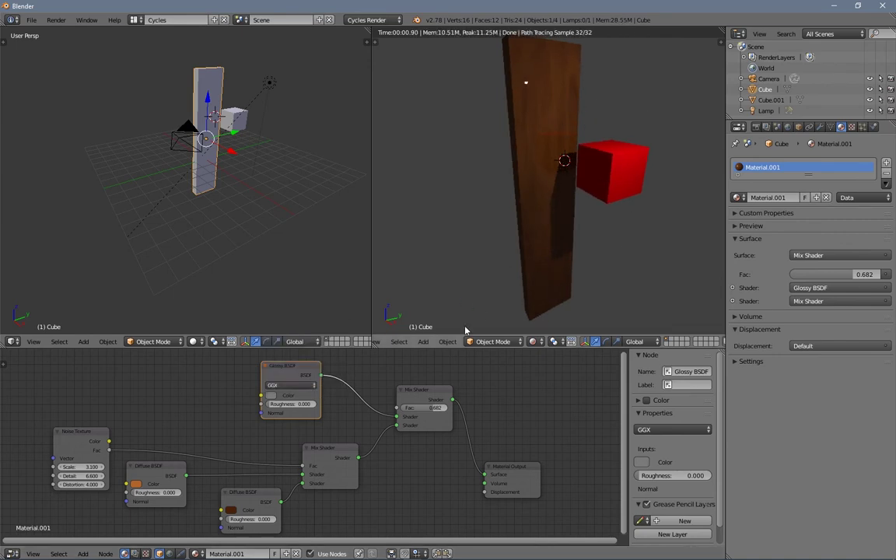
{"action": "mouse_move", "coordinate": [426, 408]}
{"action": "left_mouse_down"}
{"action": "mouse_move", "coordinate": [400, 408]}
{"action": "mouse_move", "coordinate": [415, 409]}
{"action": "left_mouse_up"}
{"action": "left_click", "coordinate": [412, 407]}
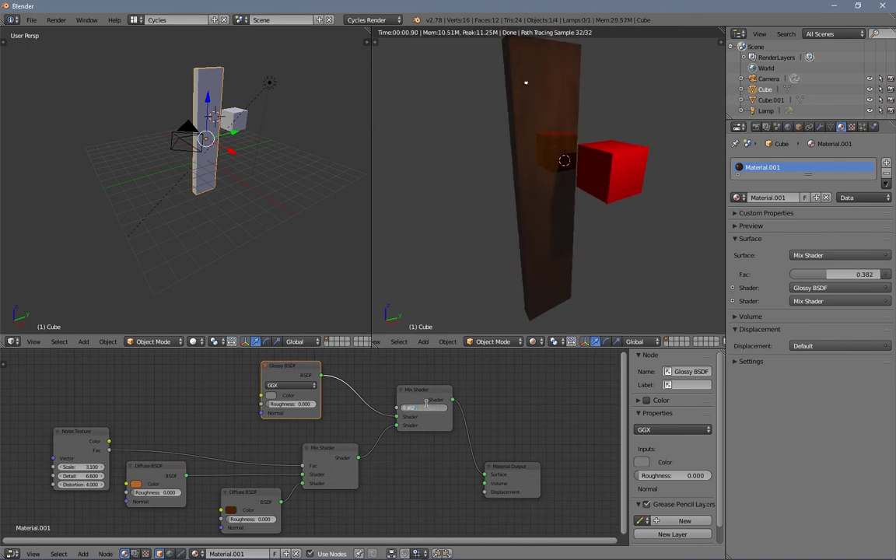
{"action": "type", "text": ".50"}
{"action": "key", "text": "Return"}
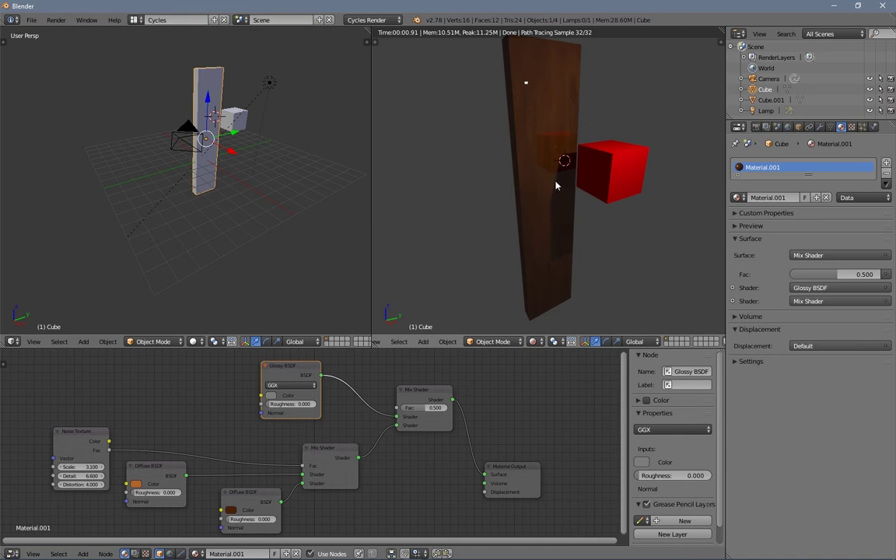
Step: Try a bright blue color on the Glossy BSDF to tint the slab's reflections
{"action": "left_click", "coordinate": [276, 396]}
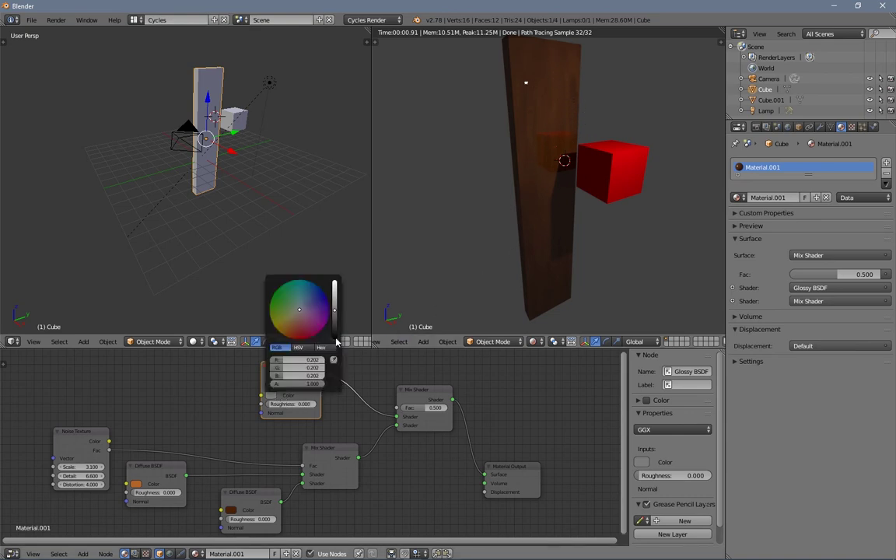
{"action": "left_click_drag", "start_coordinate": [335, 313], "coordinate": [334, 282]}
{"action": "left_click_drag", "start_coordinate": [301, 310], "coordinate": [316, 296]}
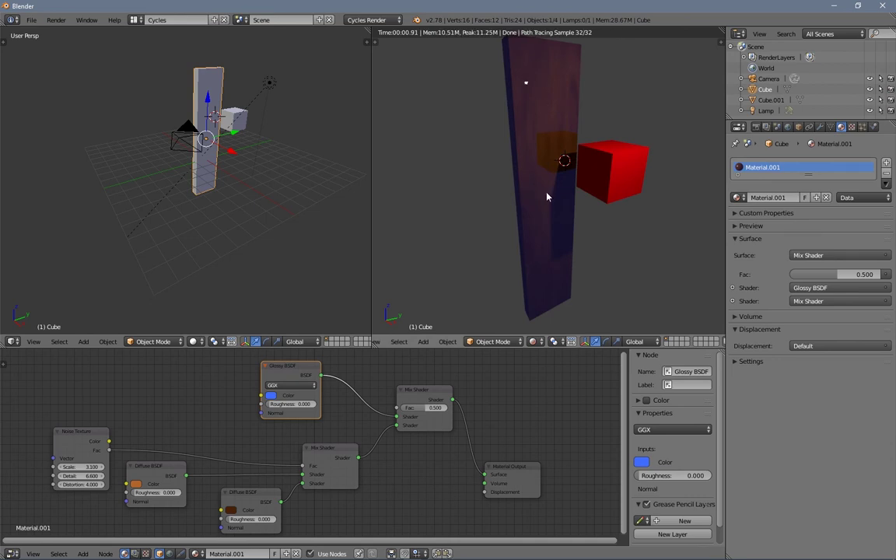
Step: Return the Glossy BSDF's color to neutral white and darken it to gray at about RGB 0.218, checking the reflection up close
{"action": "left_click", "coordinate": [269, 395]}
{"action": "left_click_drag", "start_coordinate": [308, 359], "coordinate": [363, 359]}
{"action": "left_click_drag", "start_coordinate": [278, 368], "coordinate": [326, 369]}
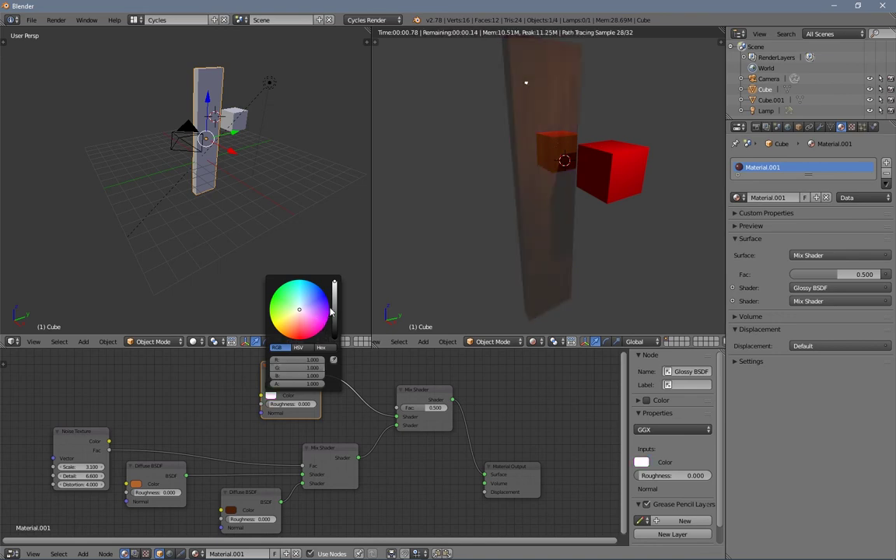
{"action": "left_click_drag", "start_coordinate": [334, 283], "coordinate": [334, 308]}
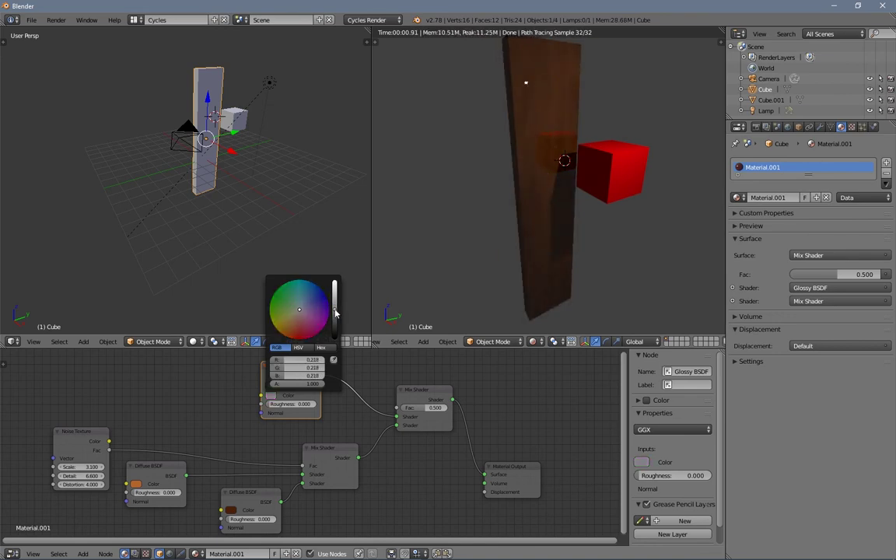
{"action": "mouse_move", "coordinate": [543, 193]}
{"action": "middle_mouse_down"}
{"action": "mouse_move", "coordinate": [505, 198]}
{"action": "mouse_move", "coordinate": [550, 195]}
{"action": "middle_mouse_up"}
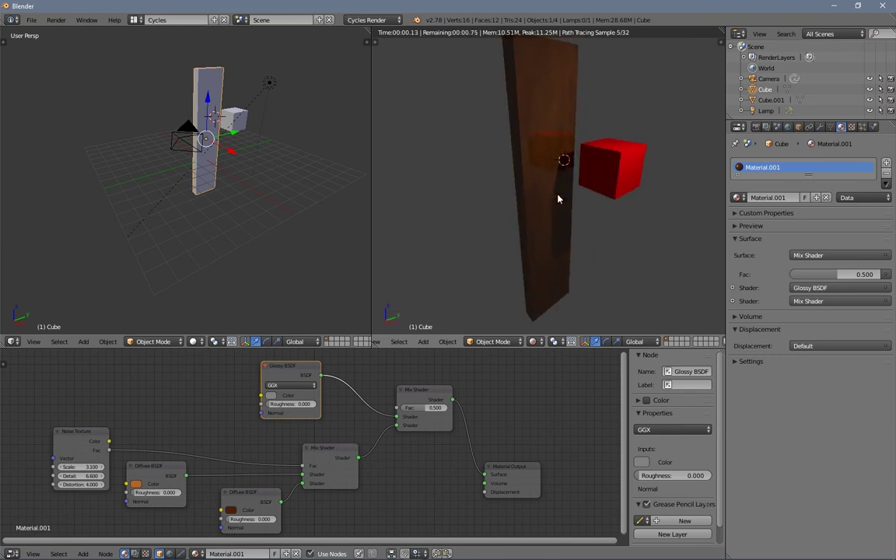
{"action": "scroll", "coordinate": [560, 194], "scroll_direction": "up", "scroll_amount": 2}
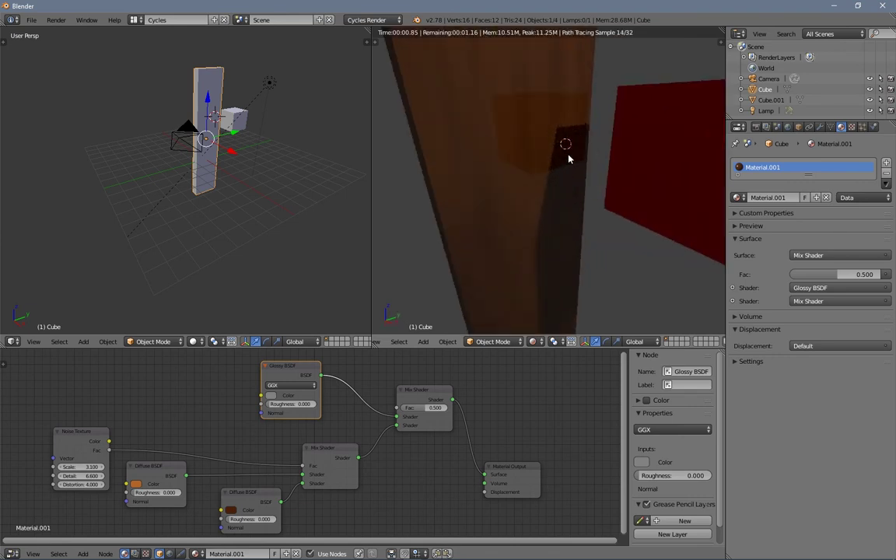
Step: Reposition the Material Output node closer to the final Mix Shader in the slab's node tree
{"action": "scroll", "coordinate": [567, 151], "scroll_direction": "down", "scroll_amount": 2}
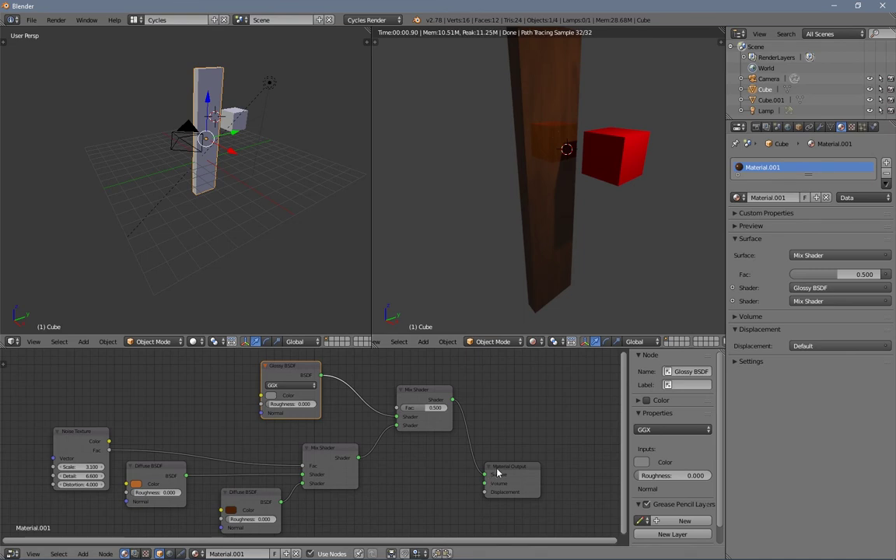
{"action": "left_click_drag", "start_coordinate": [502, 473], "coordinate": [496, 432]}
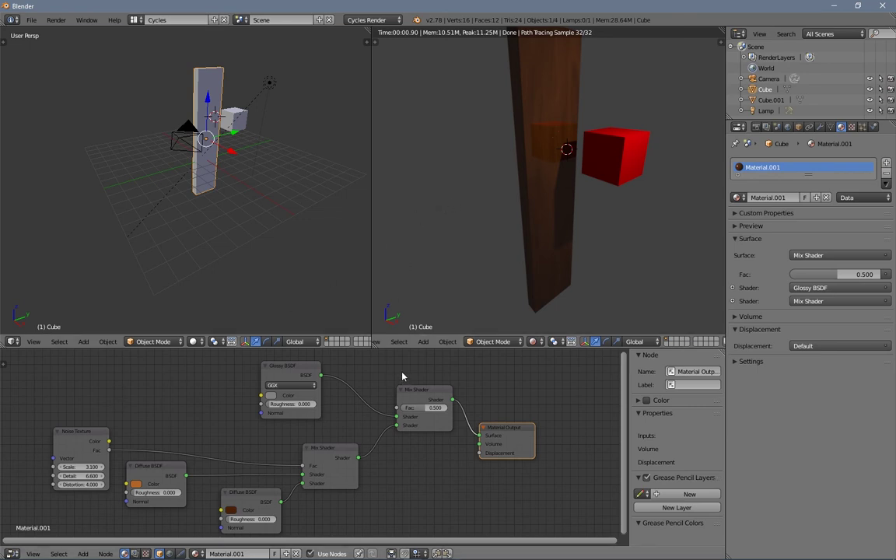
{"action": "left_click_drag", "start_coordinate": [514, 437], "coordinate": [517, 443]}
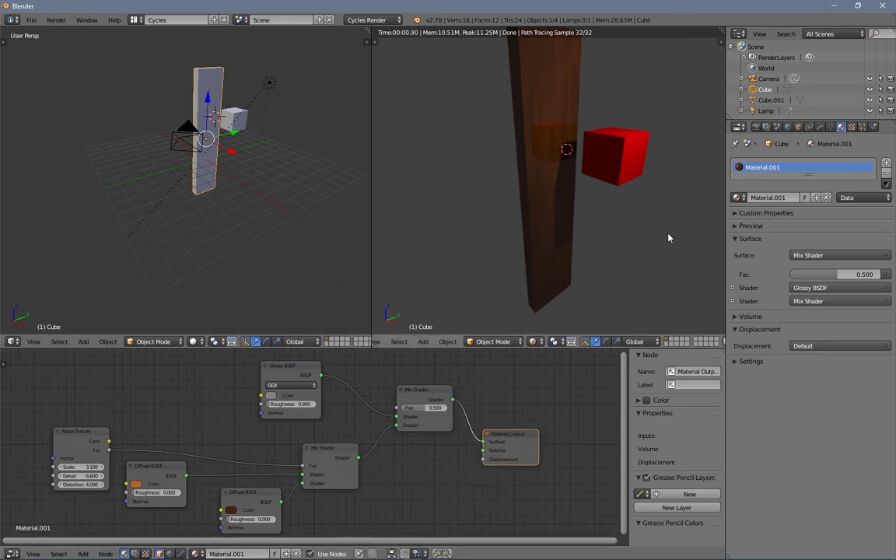
Step: Select the red cube and space out its Diffuse BSDF and Material Output nodes to make room in the node tree
{"action": "right_click", "coordinate": [622, 154]}
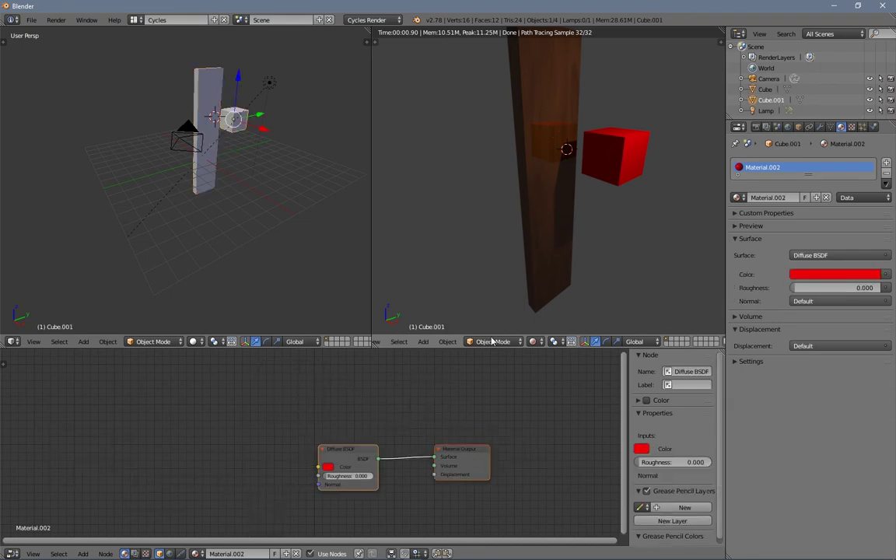
{"action": "left_click_drag", "start_coordinate": [356, 454], "coordinate": [272, 383]}
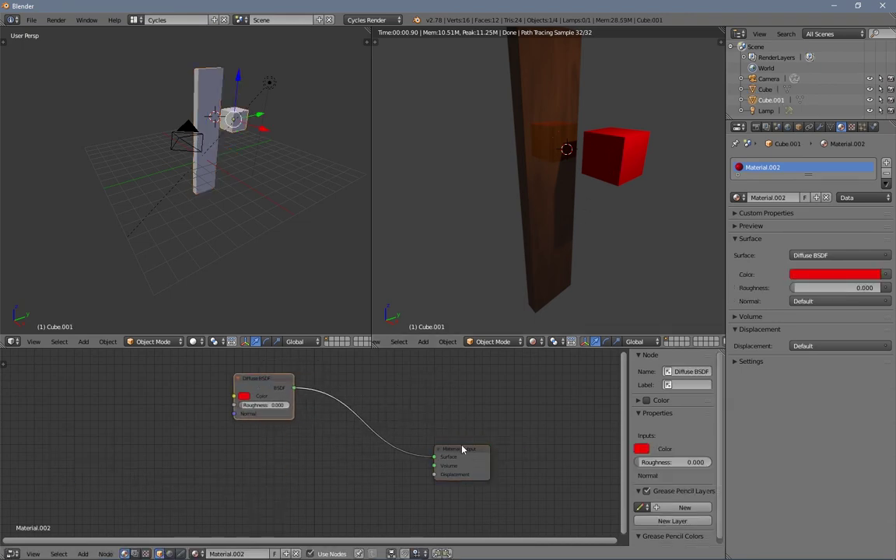
{"action": "mouse_move", "coordinate": [462, 449]}
{"action": "left_mouse_down"}
{"action": "mouse_move", "coordinate": [412, 423]}
{"action": "mouse_move", "coordinate": [450, 442]}
{"action": "left_mouse_up"}
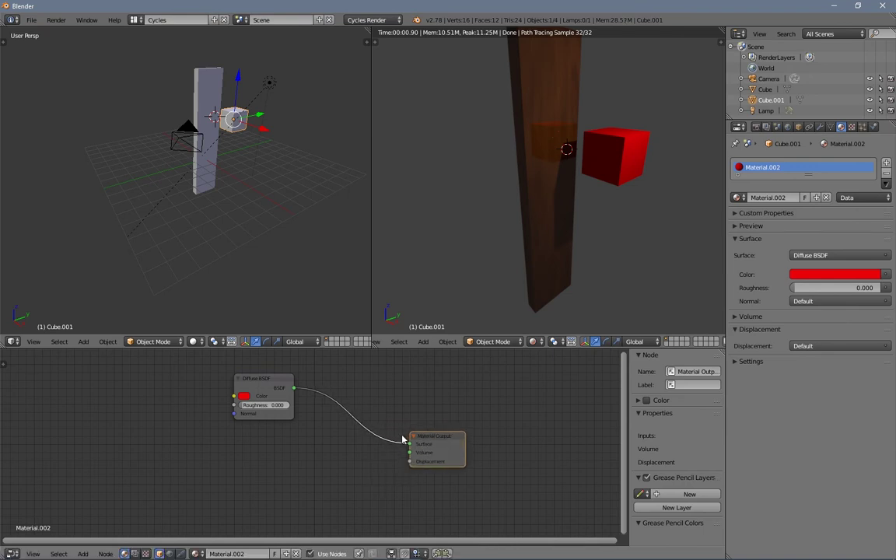
{"action": "left_click_drag", "start_coordinate": [444, 441], "coordinate": [435, 418]}
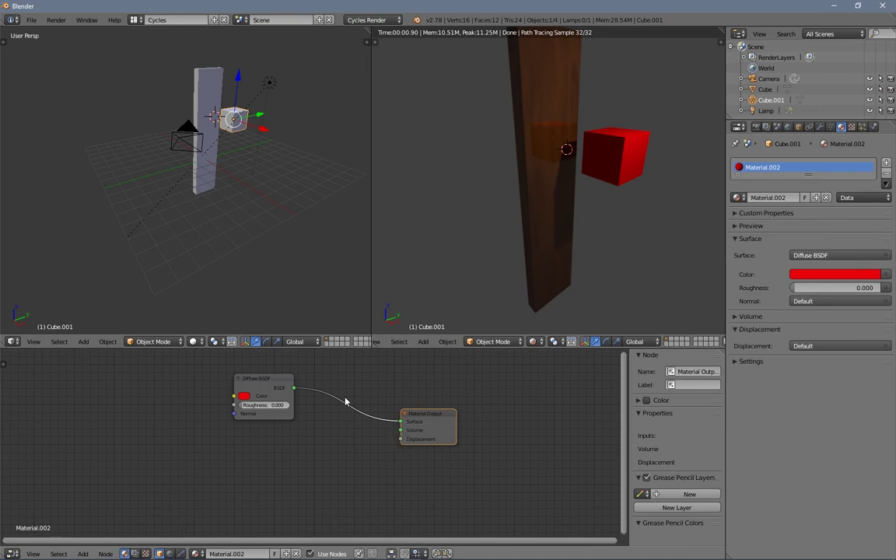
{"action": "left_click_drag", "start_coordinate": [274, 381], "coordinate": [263, 381]}
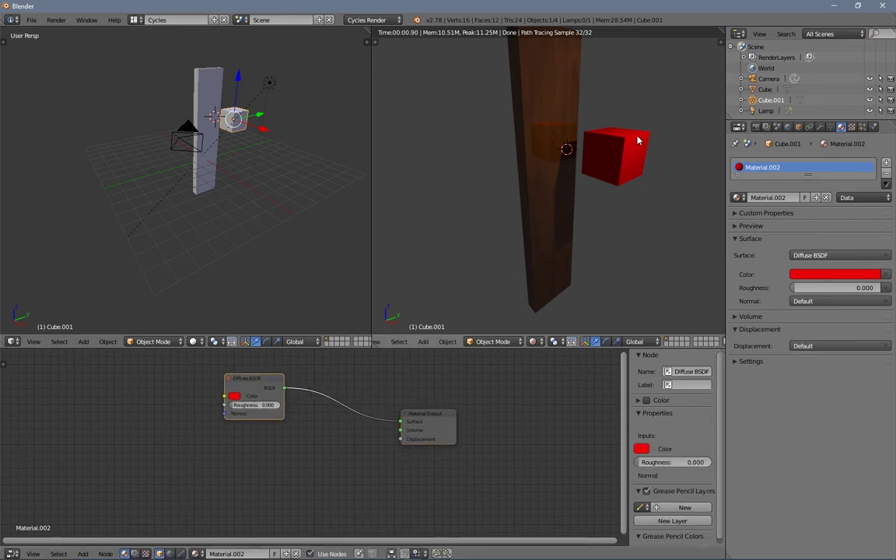
{"action": "scroll", "coordinate": [636, 141], "scroll_direction": "up", "scroll_amount": 5}
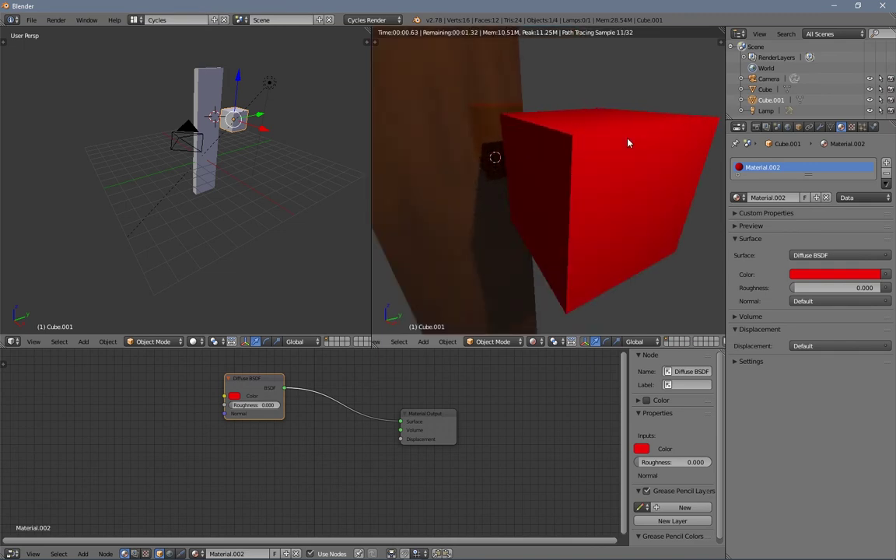
{"action": "scroll", "coordinate": [628, 143], "scroll_direction": "down", "scroll_amount": 3}
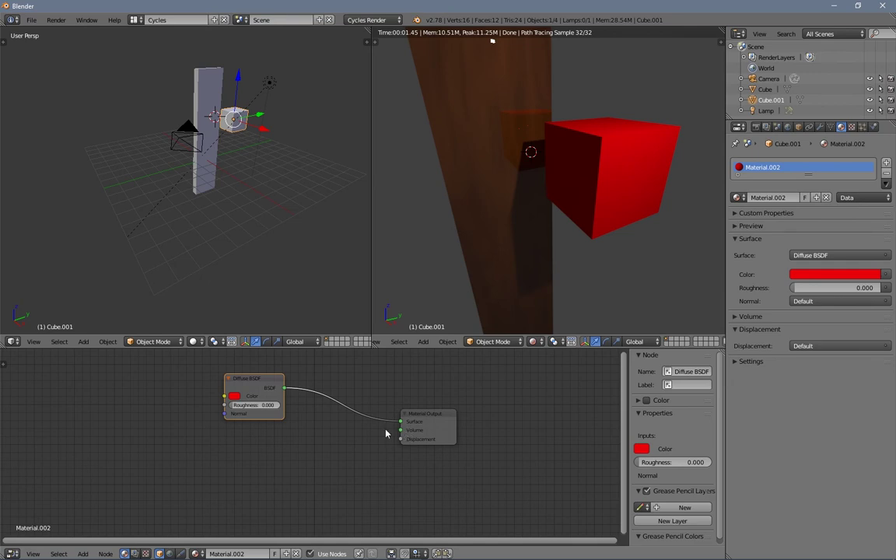
{"action": "key", "text": "shift+a"}
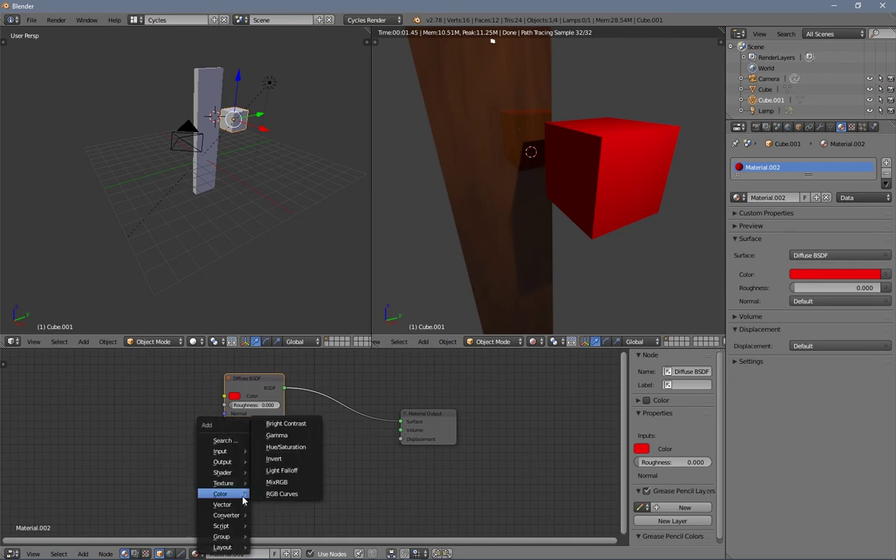
{"action": "mouse_move", "coordinate": [237, 472]}
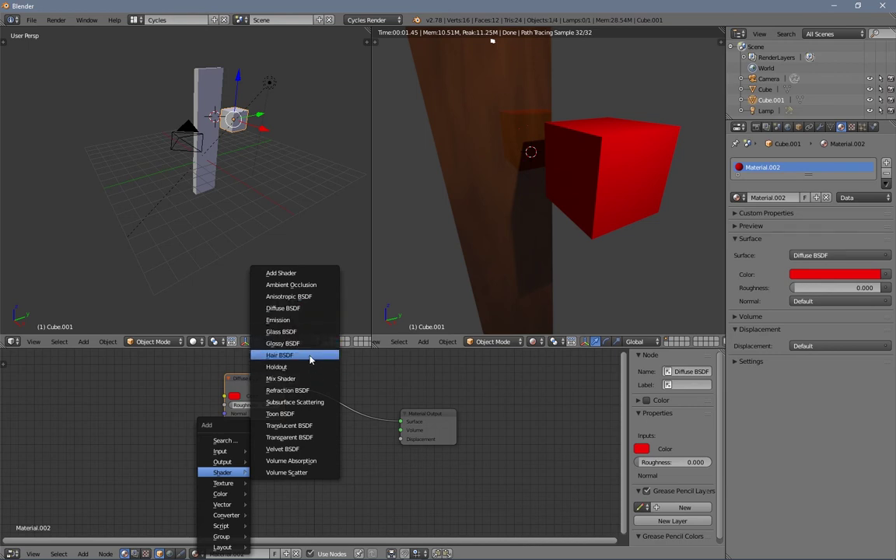
{"action": "left_click", "coordinate": [304, 307]}
{"action": "left_click", "coordinate": [219, 483]}
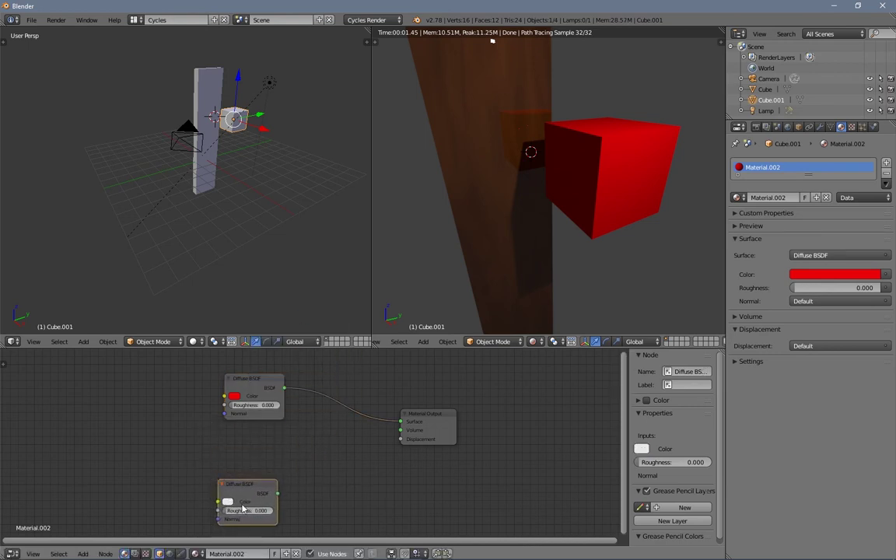
{"action": "key", "text": "shift+a"}
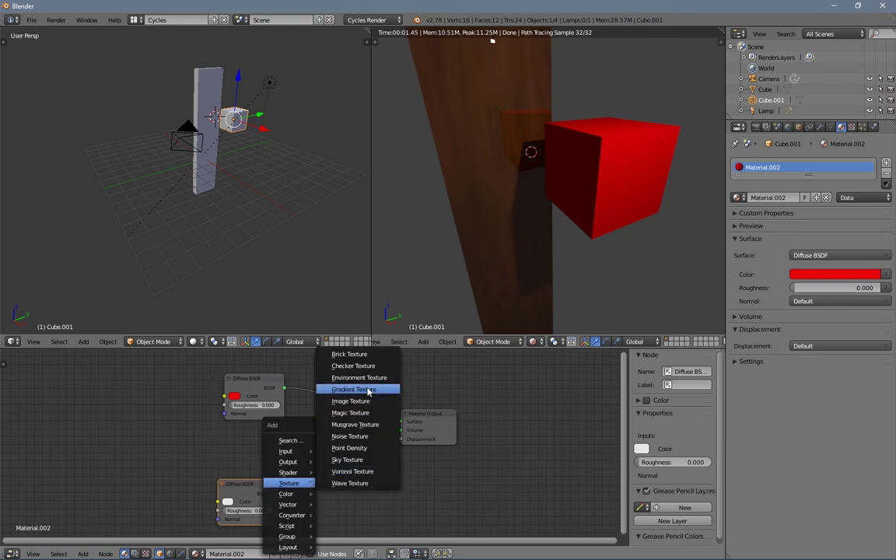
{"action": "mouse_move", "coordinate": [289, 472]}
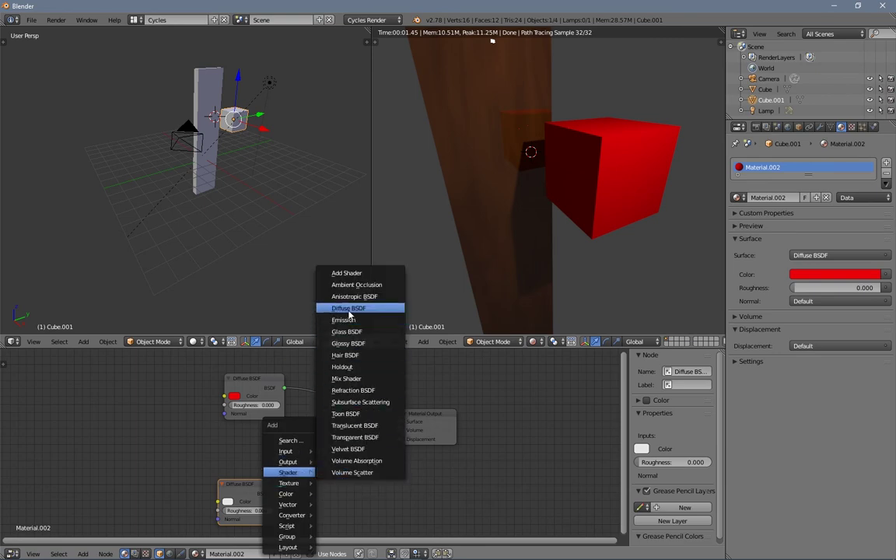
{"action": "left_click", "coordinate": [313, 279]}
{"action": "left_click", "coordinate": [317, 492]}
{"action": "left_click", "coordinate": [325, 506]}
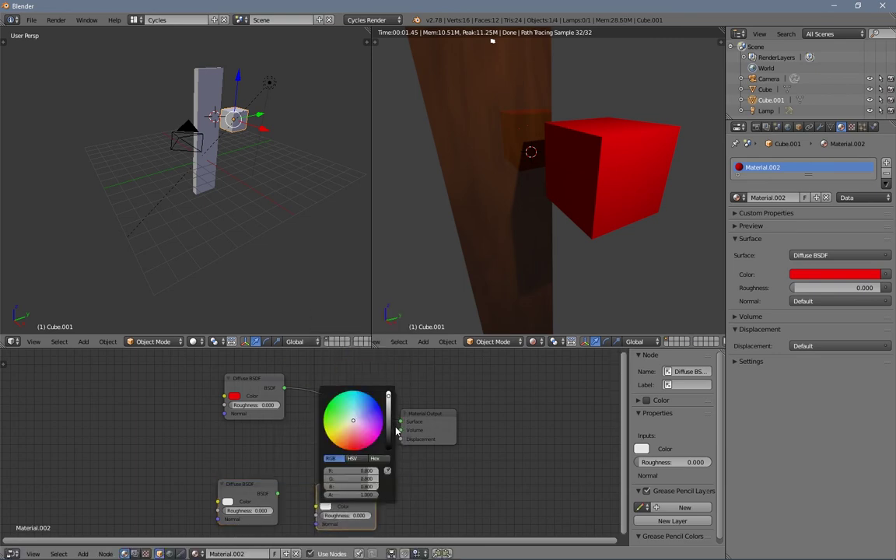
{"action": "left_click_drag", "start_coordinate": [388, 438], "coordinate": [388, 459]}
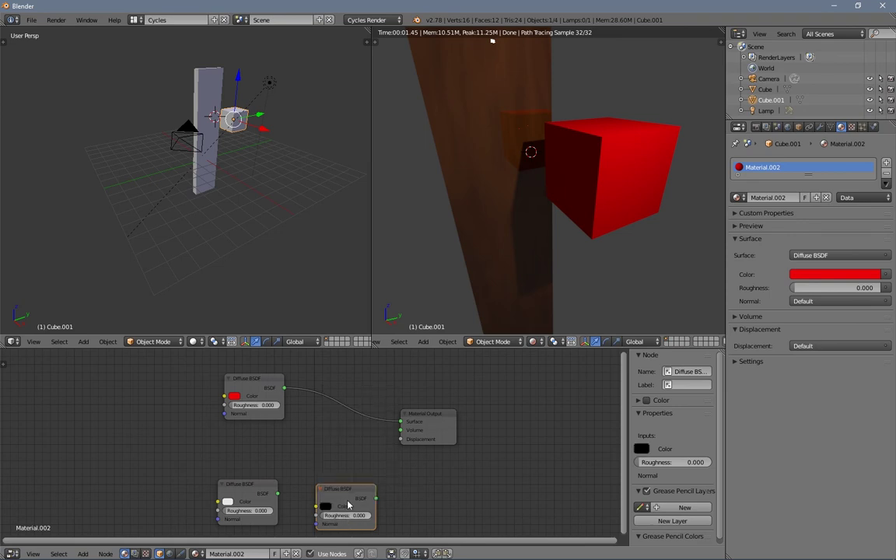
{"action": "left_click_drag", "start_coordinate": [247, 489], "coordinate": [230, 472]}
{"action": "left_click_drag", "start_coordinate": [341, 490], "coordinate": [226, 524]}
{"action": "scroll", "coordinate": [298, 465], "scroll_direction": "down", "scroll_amount": 1}
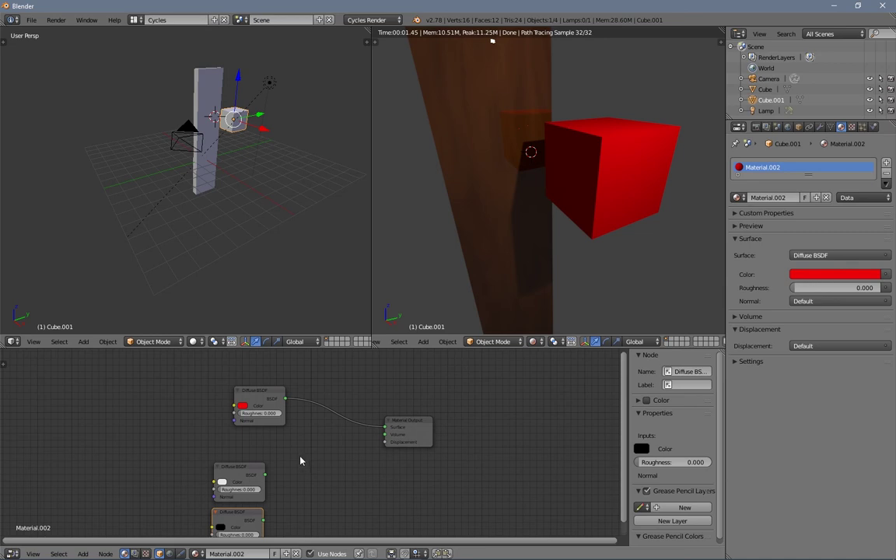
{"action": "middle_click_drag", "start_coordinate": [300, 466], "coordinate": [308, 423]}
{"action": "left_click_drag", "start_coordinate": [258, 425], "coordinate": [239, 431]}
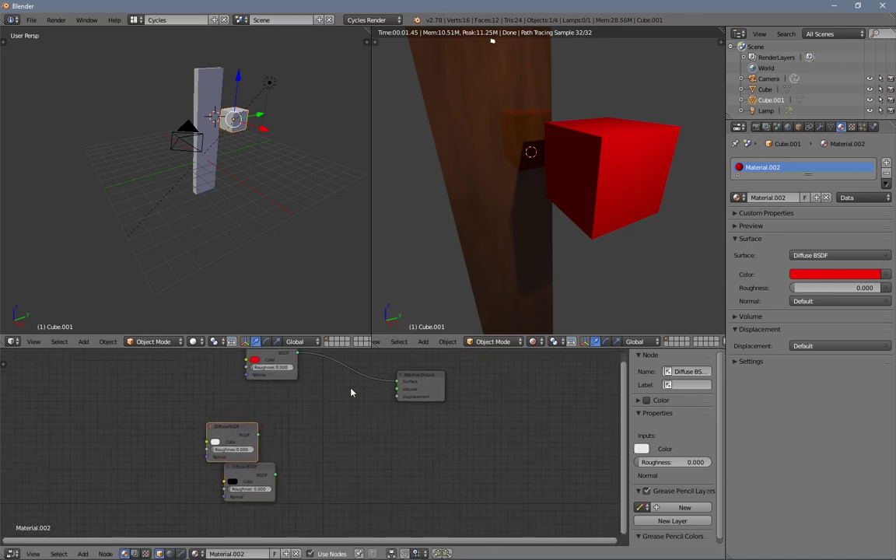
{"action": "key", "text": "x"}
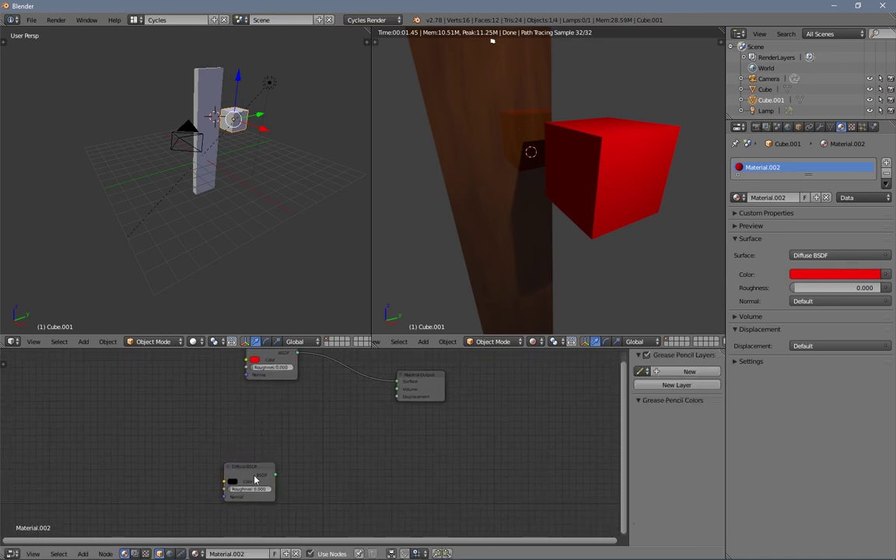
{"action": "left_click", "coordinate": [255, 479]}
{"action": "key", "text": "x"}
Step: Add a MixRGB node below the Diffuse BSDF in the red cube's material
{"action": "key", "text": "shift+a"}
{"action": "mouse_move", "coordinate": [271, 452]}
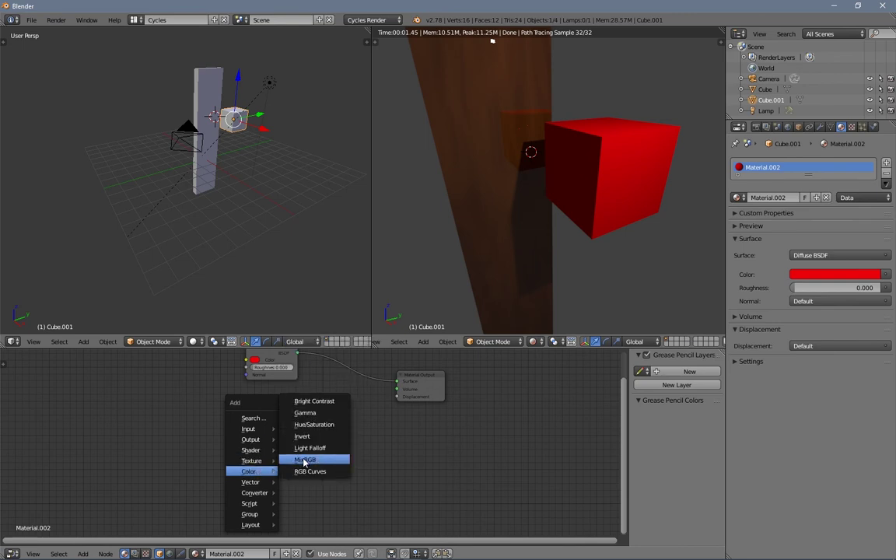
{"action": "left_click", "coordinate": [304, 461]}
{"action": "left_click", "coordinate": [282, 374]}
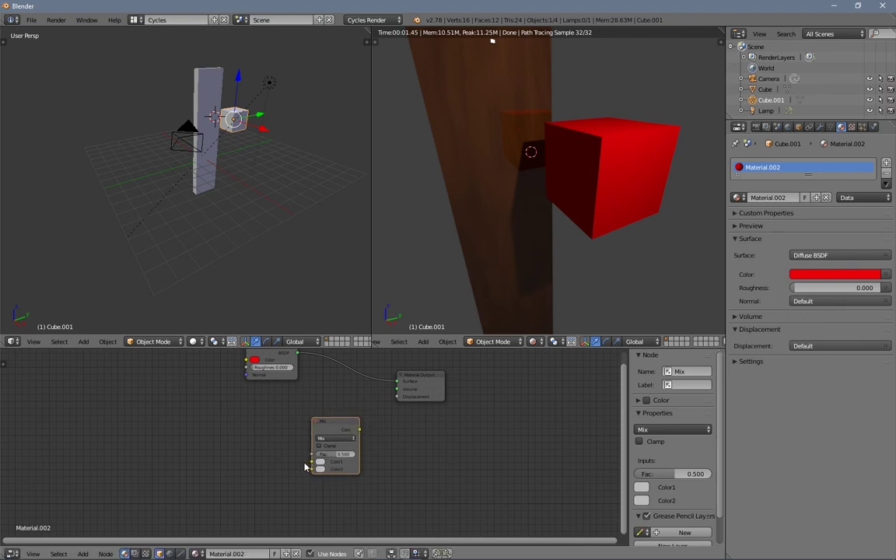
{"action": "key", "text": "shift+a"}
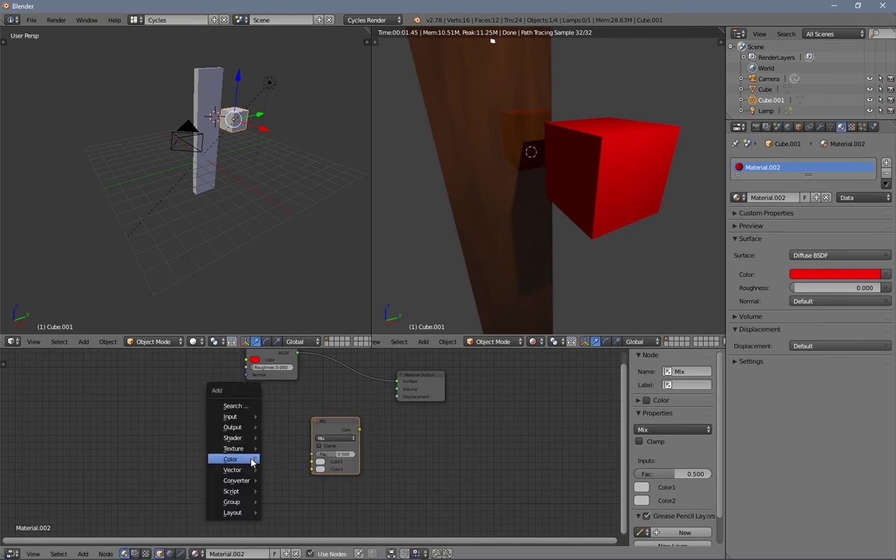
{"action": "mouse_move", "coordinate": [251, 459]}
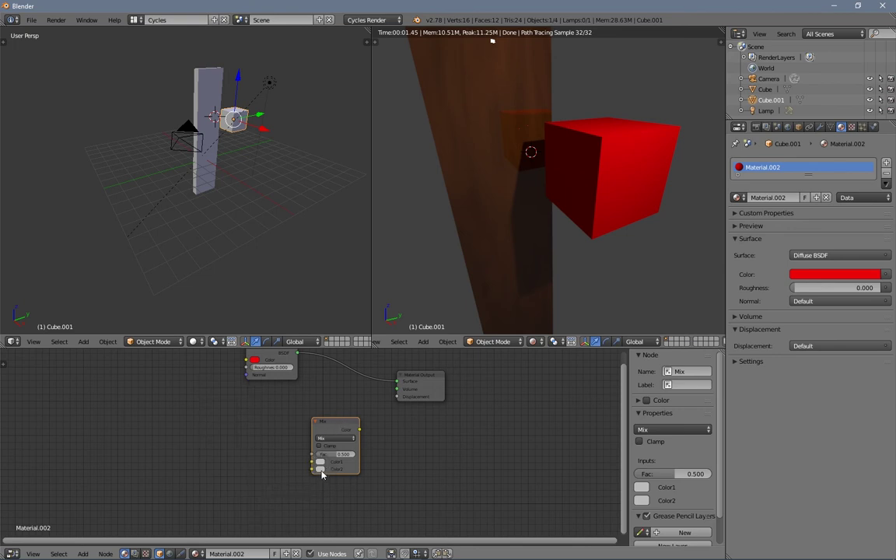
Step: Set the Mix node's Color2 to black and connect its Color output to the Material Output's Displacement input
{"action": "left_click", "coordinate": [322, 470]}
{"action": "left_click_drag", "start_coordinate": [375, 390], "coordinate": [398, 397]}
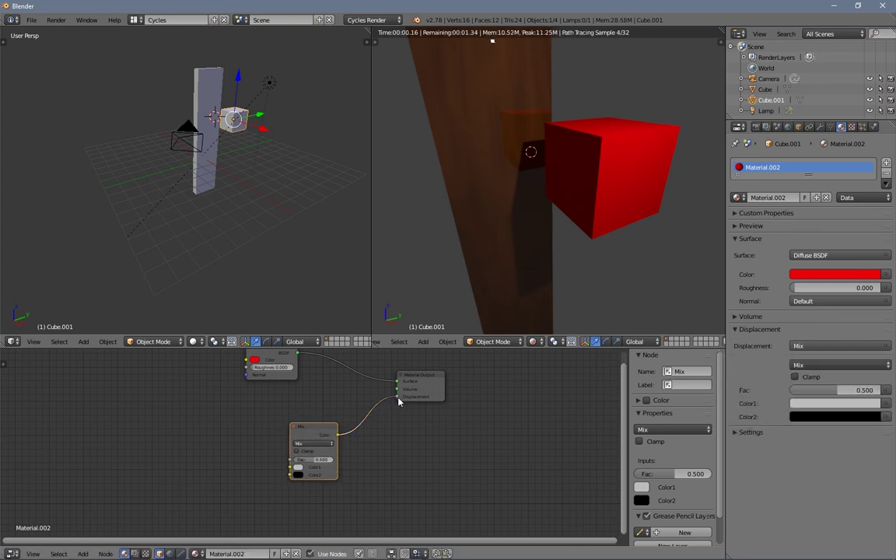
{"action": "left_click_drag", "start_coordinate": [309, 461], "coordinate": [337, 460]}
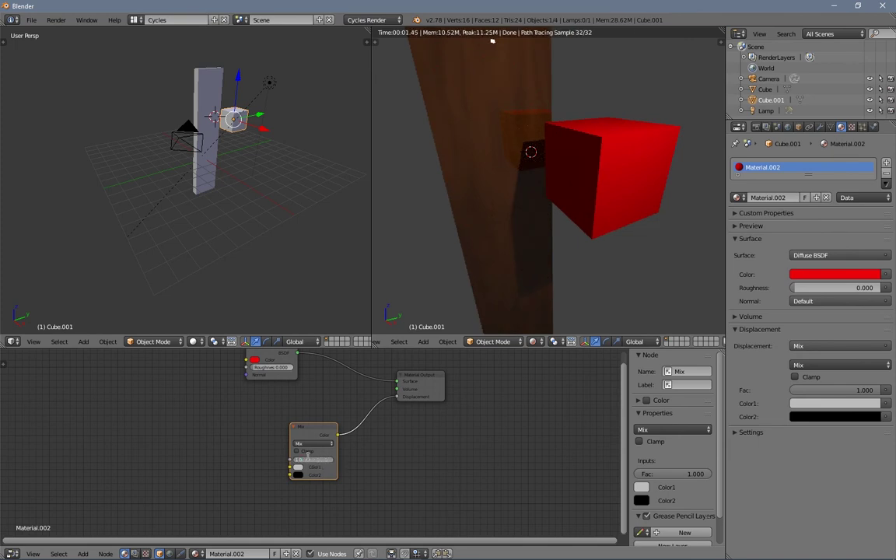
{"action": "key", "text": "ctrl+z"}
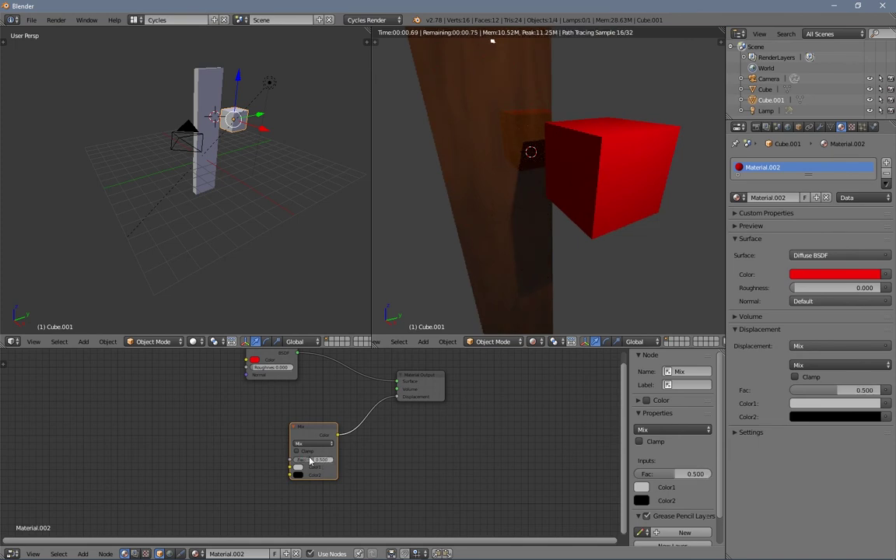
Step: Add a Musgrave Texture node and connect its Fac output to the Mix node's Fac input
{"action": "key", "text": "shift+a"}
{"action": "mouse_move", "coordinate": [206, 451]}
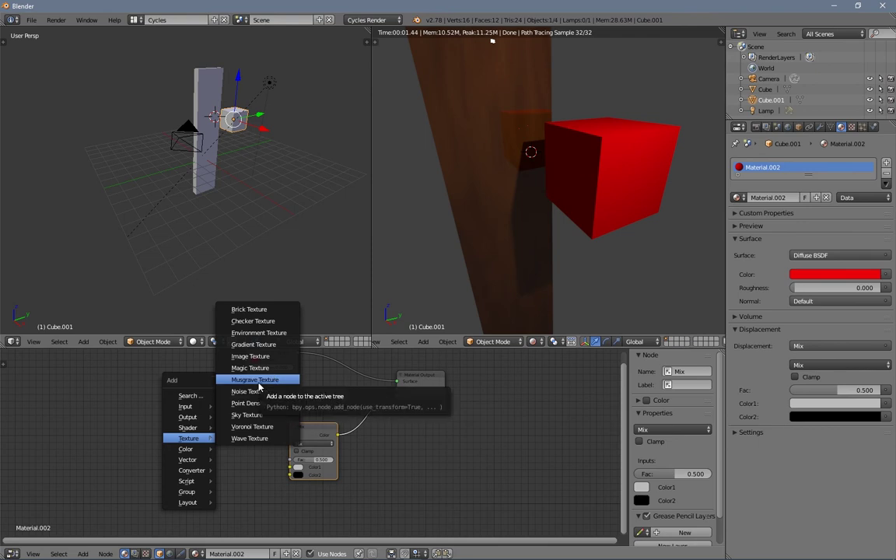
{"action": "left_click", "coordinate": [259, 386]}
{"action": "left_click", "coordinate": [184, 408]}
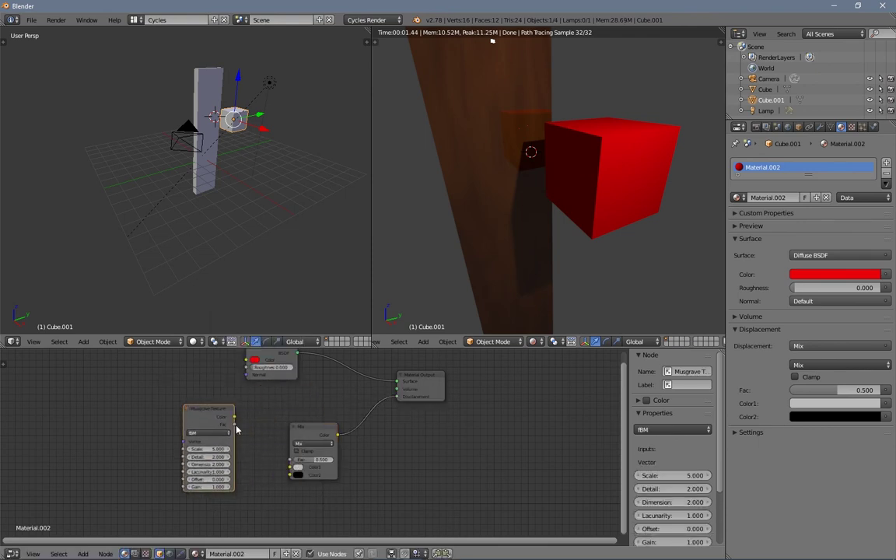
{"action": "left_click_drag", "start_coordinate": [234, 425], "coordinate": [292, 460]}
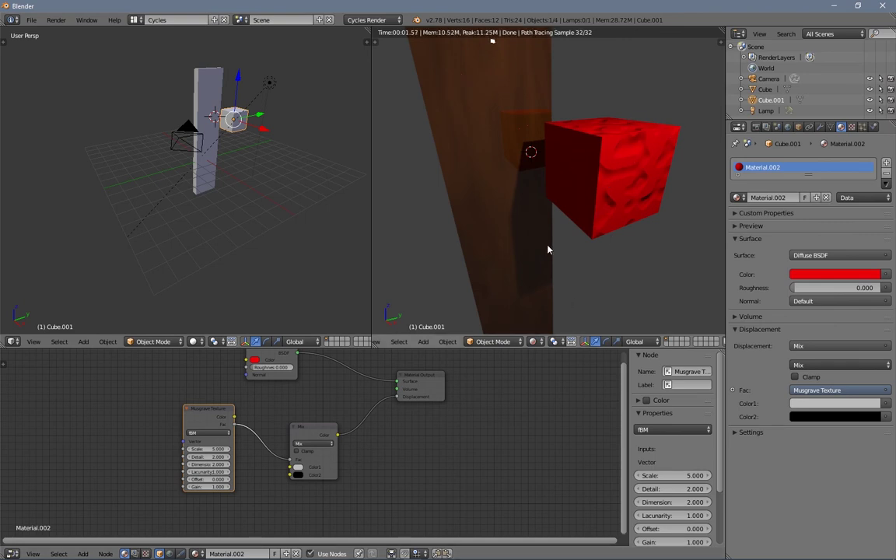
Step: Inspect the cube's bumpy surface from several angles and set the Musgrave Texture's Scale to 7.6
{"action": "middle_click_drag", "start_coordinate": [604, 161], "coordinate": [626, 171]}
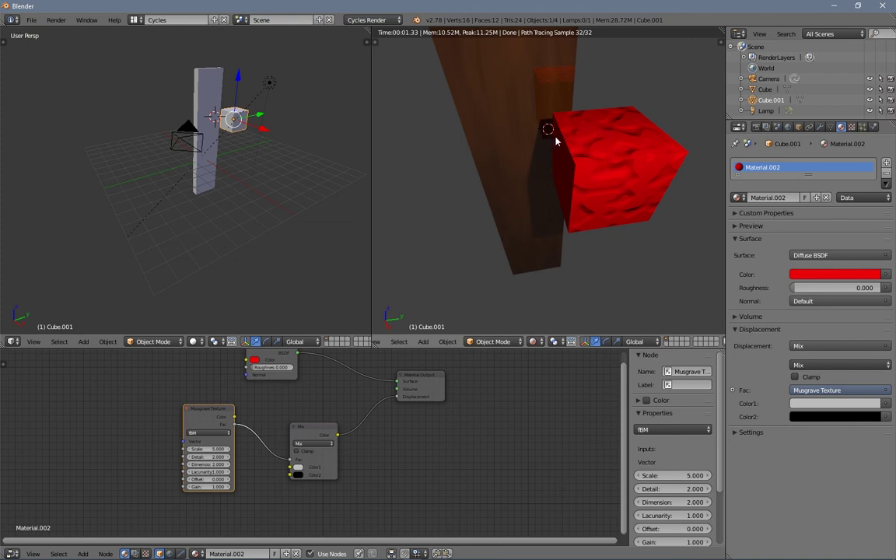
{"action": "middle_click_drag", "start_coordinate": [560, 142], "coordinate": [645, 148]}
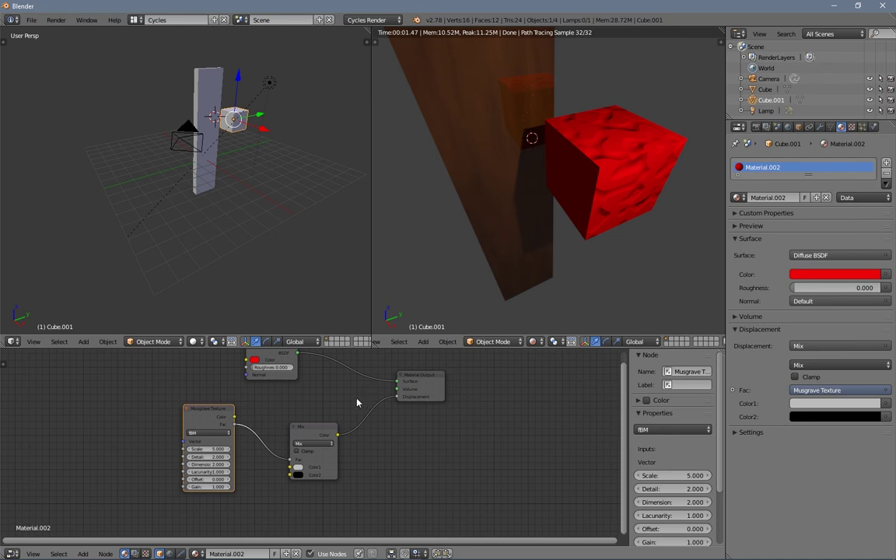
{"action": "middle_click_drag", "start_coordinate": [380, 386], "coordinate": [379, 427]}
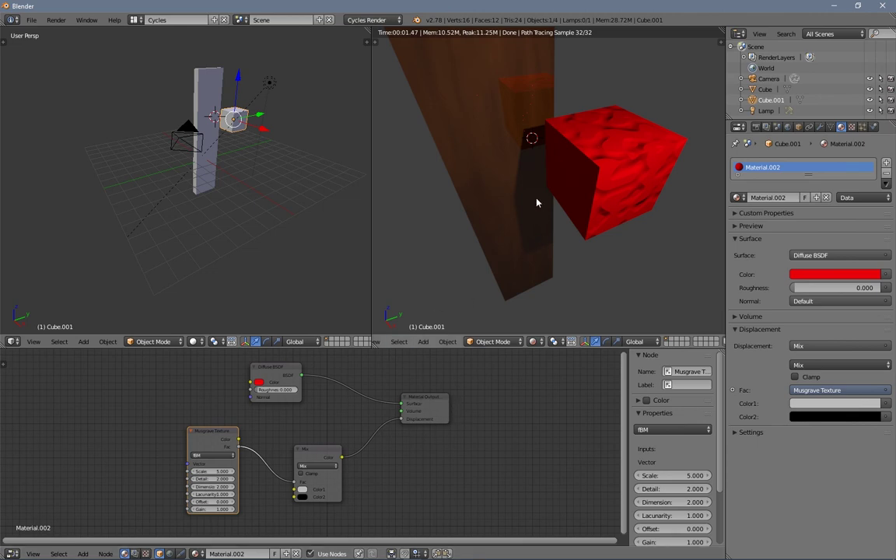
{"action": "mouse_move", "coordinate": [635, 154]}
{"action": "middle_mouse_down"}
{"action": "mouse_move", "coordinate": [520, 154]}
{"action": "mouse_move", "coordinate": [501, 142]}
{"action": "mouse_move", "coordinate": [660, 172]}
{"action": "mouse_move", "coordinate": [566, 275]}
{"action": "middle_mouse_up"}
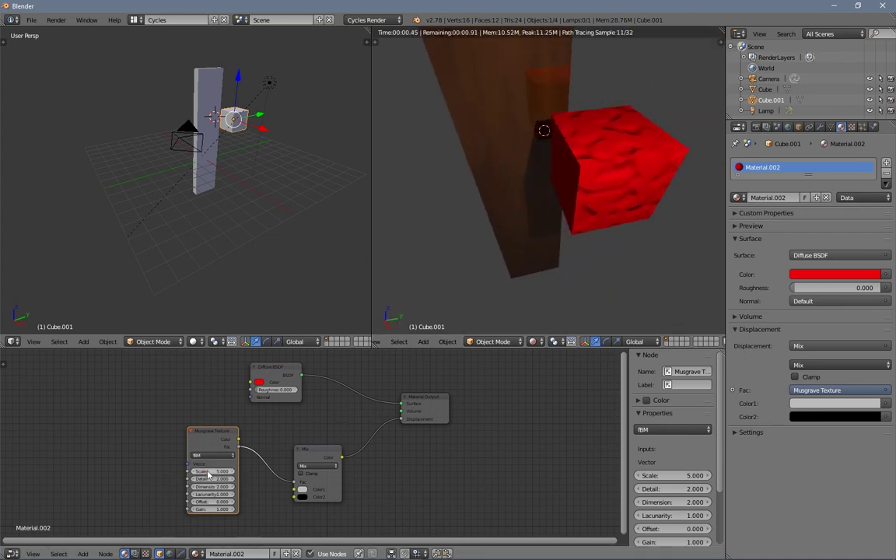
{"action": "left_click_drag", "start_coordinate": [213, 471], "coordinate": [237, 471]}
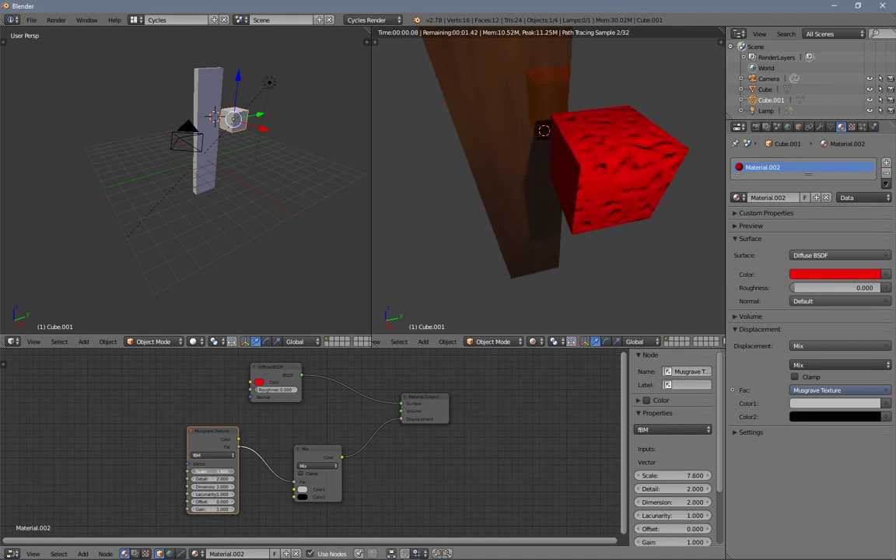
Step: Set the Musgrave Texture's Detail to 1.6, try a Dimension of 28.3 and reset Dimension to 2
{"action": "scroll", "coordinate": [183, 479], "scroll_direction": "up", "scroll_amount": 4}
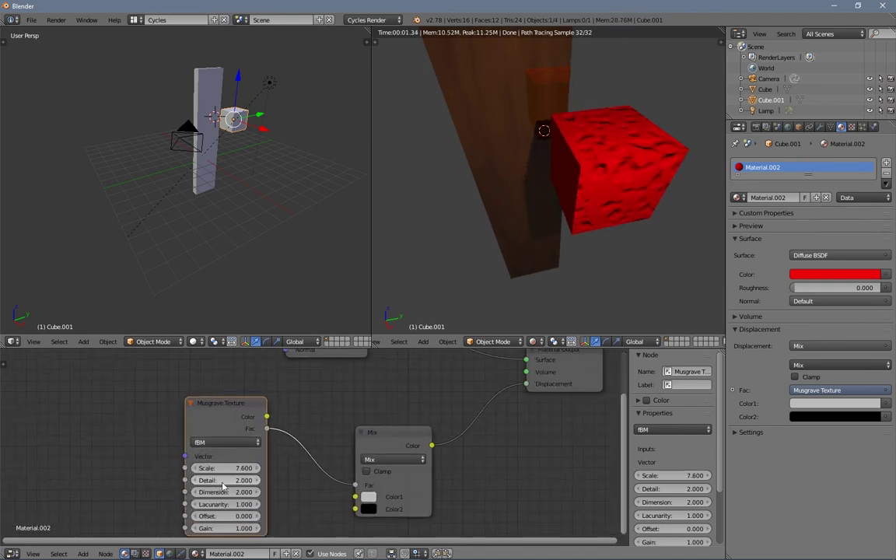
{"action": "left_click_drag", "start_coordinate": [202, 479], "coordinate": [265, 495]}
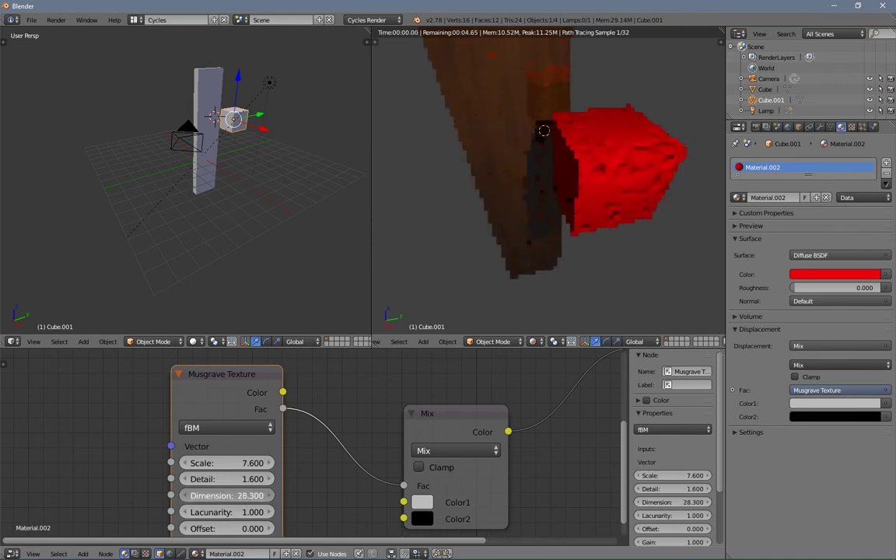
{"action": "left_click_drag", "start_coordinate": [202, 495], "coordinate": [207, 495]}
{"action": "key", "text": "BackSpace"}
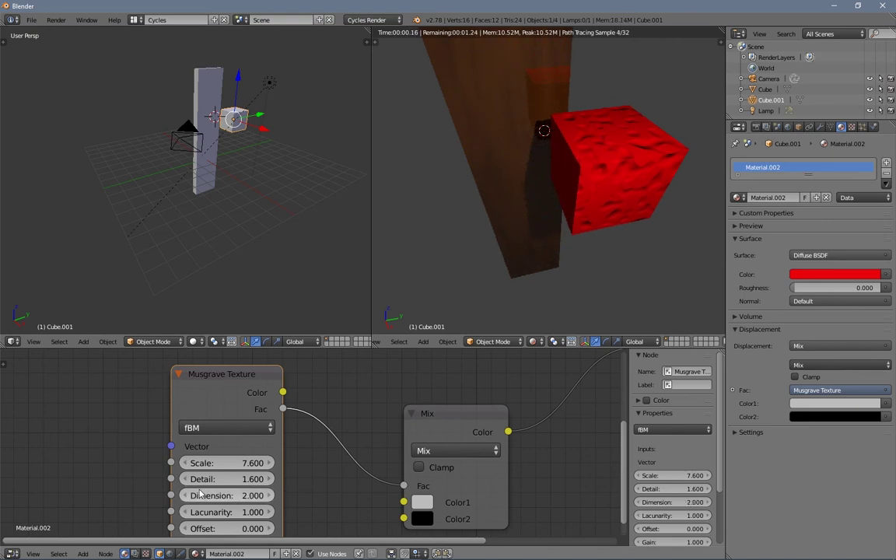
{"action": "scroll", "coordinate": [330, 459], "scroll_direction": "down", "scroll_amount": 1}
{"action": "middle_click_drag", "start_coordinate": [329, 459], "coordinate": [311, 408]}
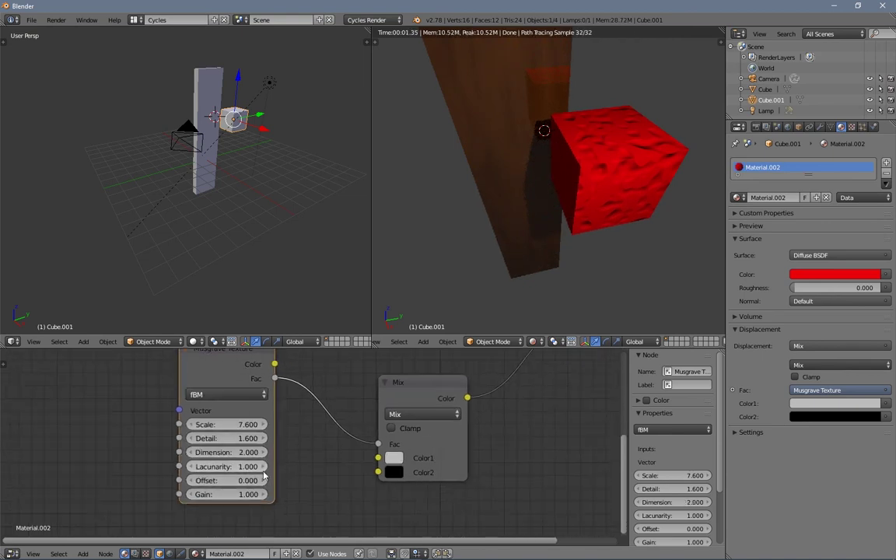
Step: Replace the Musgrave Texture node with a Noise Texture node and connect its Fac output to the Mix node's Fac input
{"action": "scroll", "coordinate": [259, 441], "scroll_direction": "down", "scroll_amount": 4}
{"action": "scroll", "coordinate": [259, 440], "scroll_direction": "down", "scroll_amount": 1}
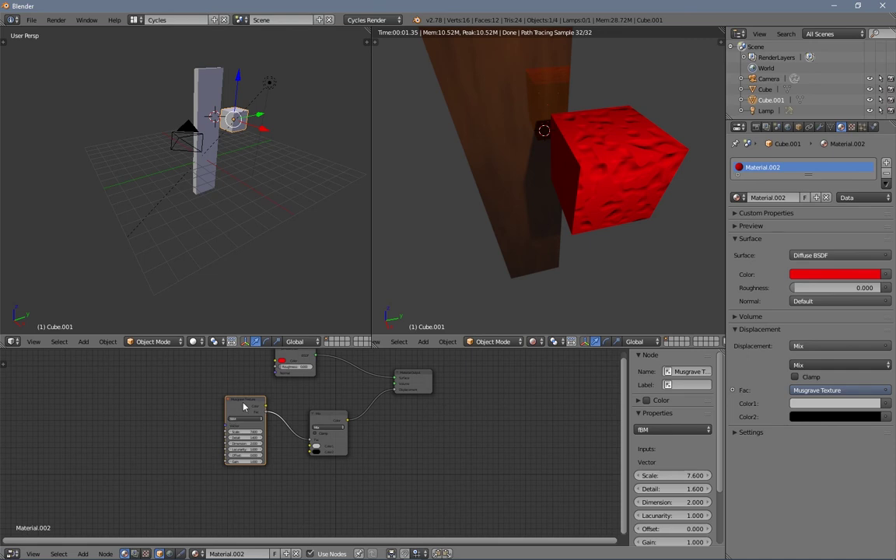
{"action": "key", "text": "x"}
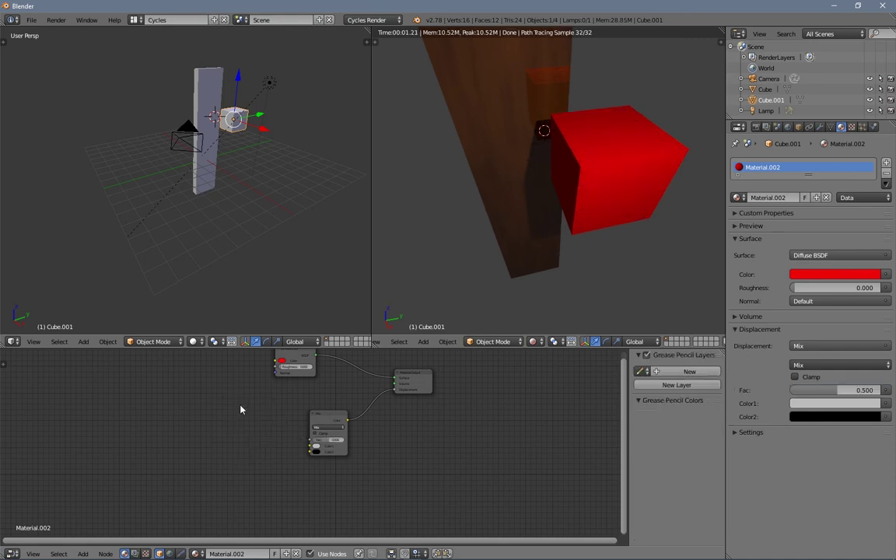
{"action": "key", "text": "shift+a"}
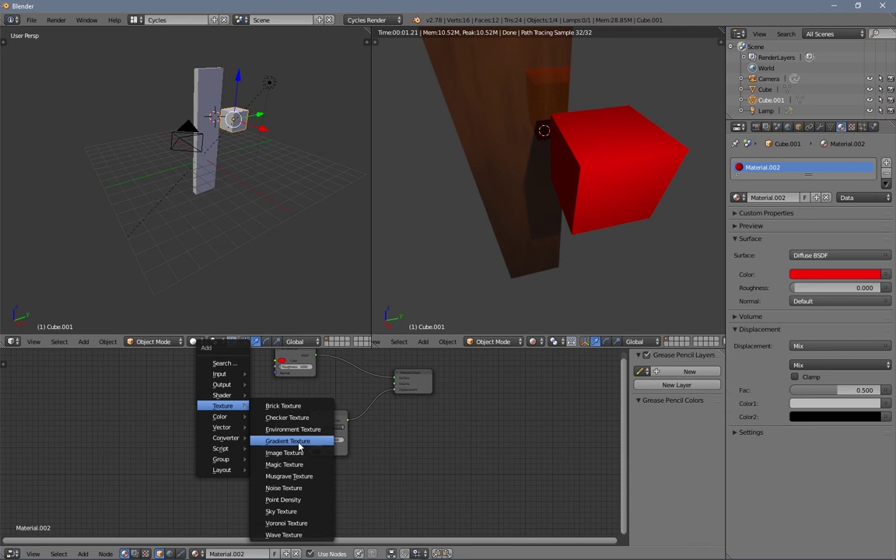
{"action": "left_click", "coordinate": [290, 487]}
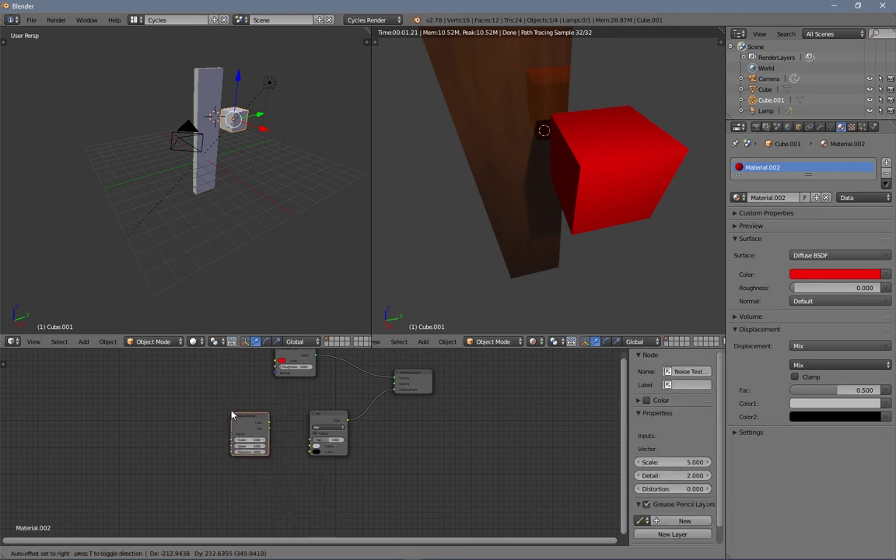
{"action": "left_click", "coordinate": [236, 402]}
{"action": "left_click_drag", "start_coordinate": [275, 421], "coordinate": [310, 439]}
Step: Set the Noise Texture's Scale to 7.9, Detail to 15.6 and Distortion to -1.4, shifting the node away from the Mix node
{"action": "scroll", "coordinate": [641, 160], "scroll_direction": "up", "scroll_amount": 4}
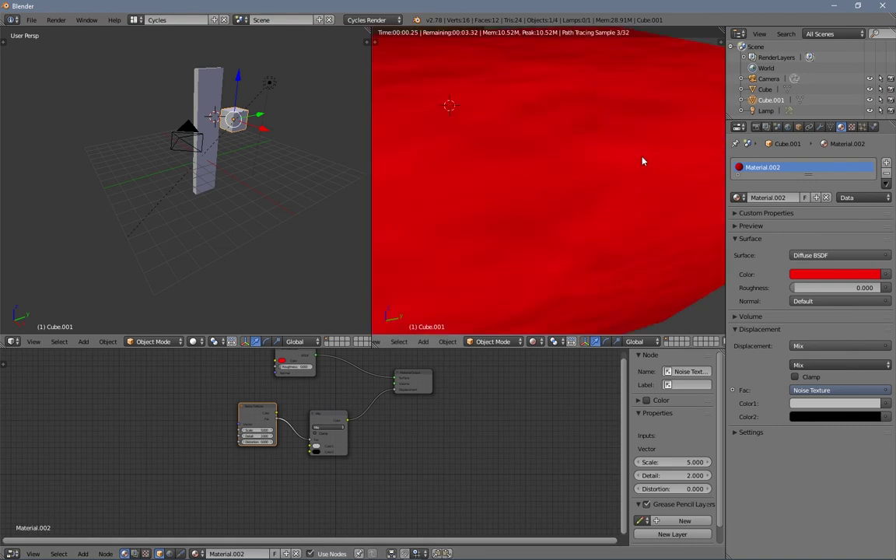
{"action": "scroll", "coordinate": [642, 160], "scroll_direction": "down", "scroll_amount": 3}
{"action": "scroll", "coordinate": [244, 433], "scroll_direction": "up", "scroll_amount": 2}
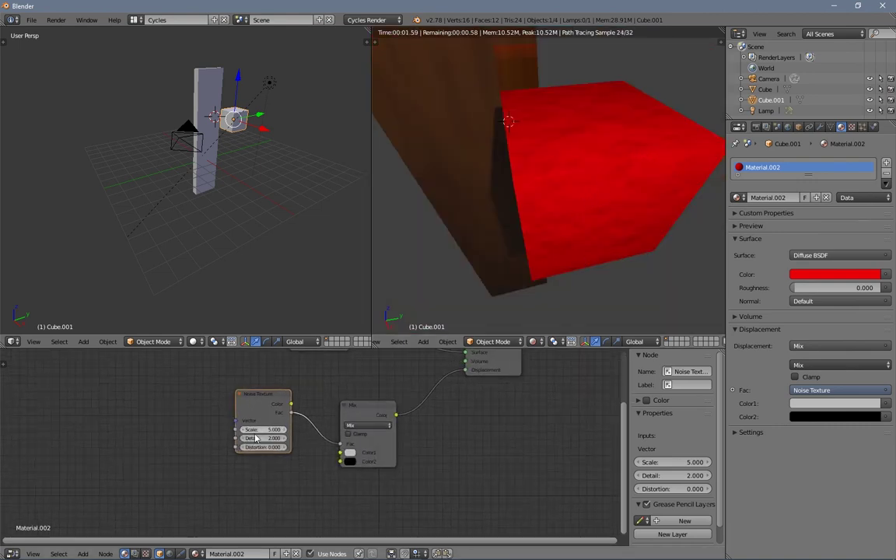
{"action": "left_click_drag", "start_coordinate": [248, 440], "coordinate": [200, 414]}
{"action": "left_click_drag", "start_coordinate": [263, 429], "coordinate": [315, 429]}
{"action": "left_click_drag", "start_coordinate": [263, 394], "coordinate": [237, 390]}
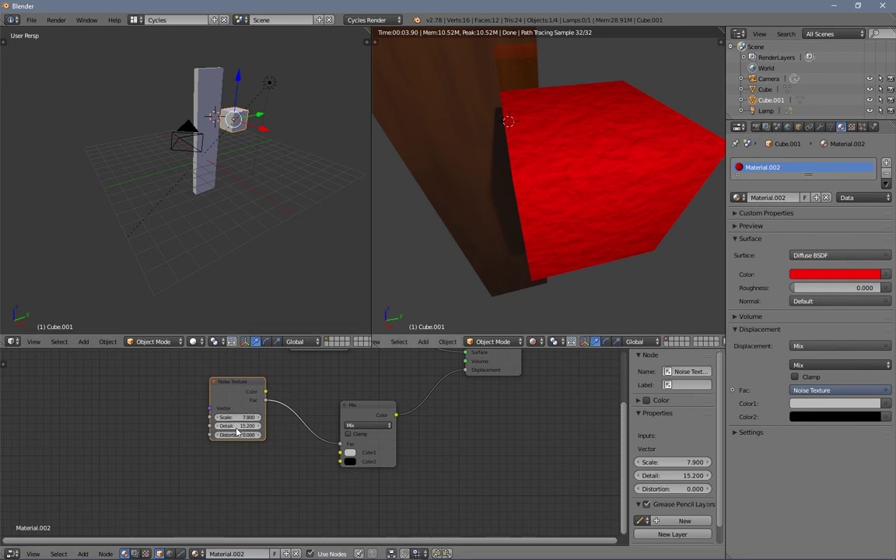
{"action": "left_click_drag", "start_coordinate": [235, 427], "coordinate": [97, 427]}
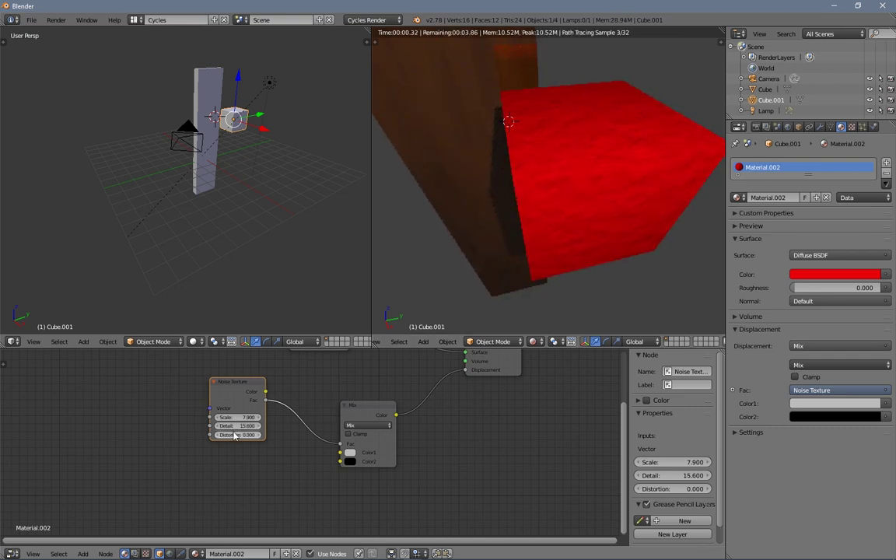
{"action": "mouse_move", "coordinate": [235, 435]}
{"action": "left_mouse_down"}
{"action": "mouse_move", "coordinate": [259, 434]}
{"action": "mouse_move", "coordinate": [219, 435]}
{"action": "left_mouse_up"}
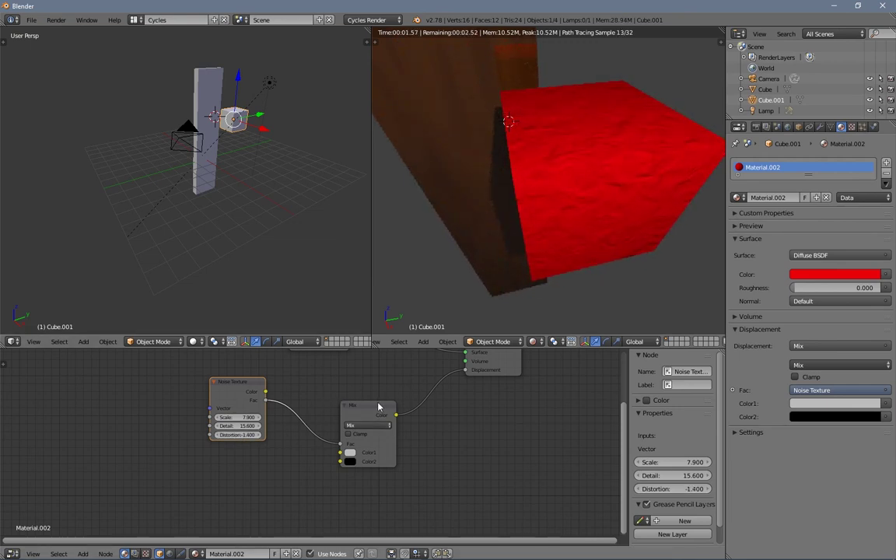
Step: Reposition the Mix and Noise Texture nodes and set the noise's Scale to 22.2, Detail to 0 and Distortion to -24.7
{"action": "left_click_drag", "start_coordinate": [373, 411], "coordinate": [356, 419]}
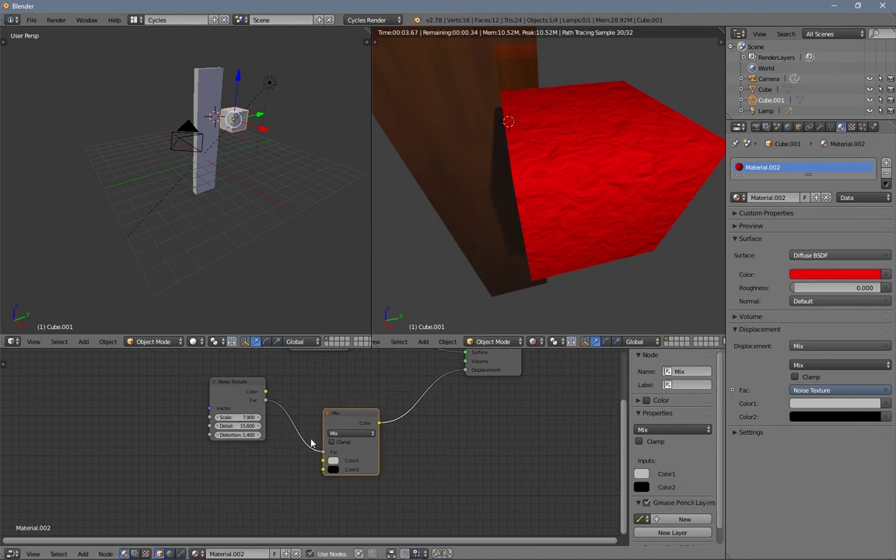
{"action": "left_click_drag", "start_coordinate": [242, 390], "coordinate": [249, 431]}
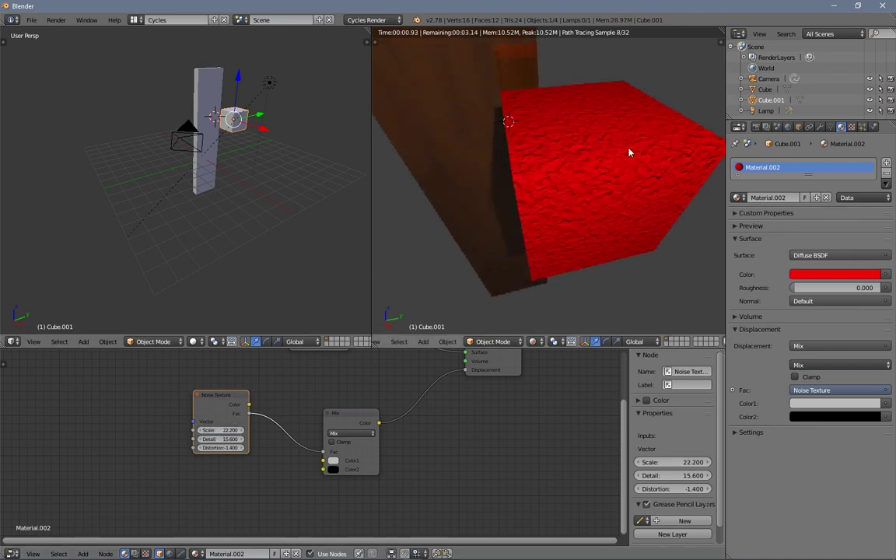
{"action": "left_click_drag", "start_coordinate": [223, 439], "coordinate": [163, 440]}
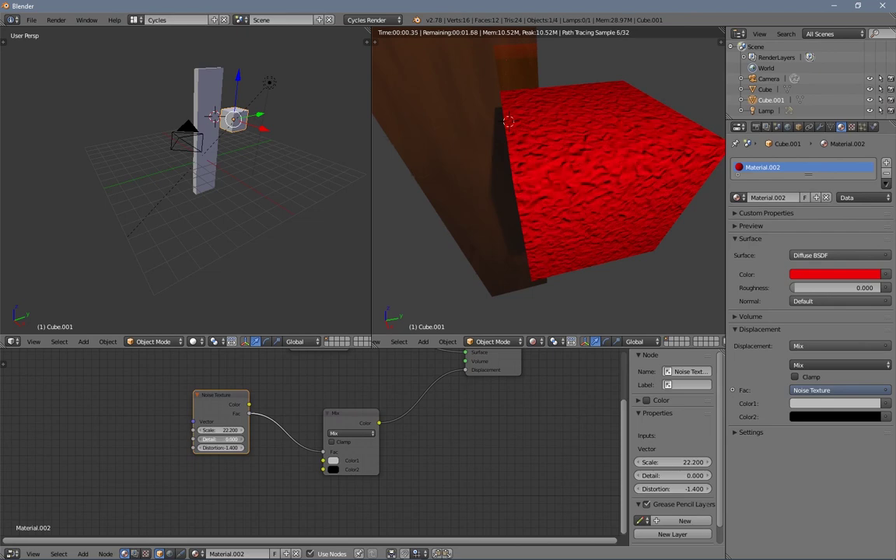
{"action": "left_click_drag", "start_coordinate": [220, 448], "coordinate": [248, 451]}
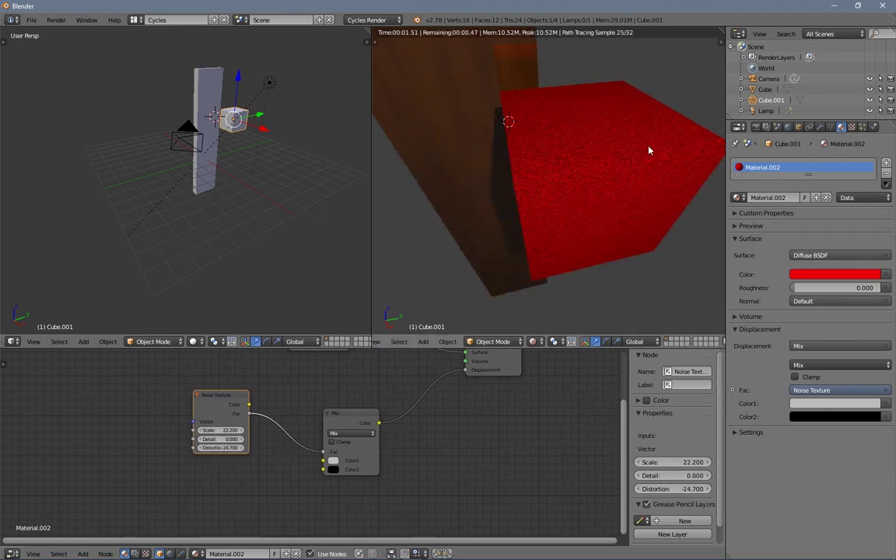
{"action": "middle_click_drag", "start_coordinate": [648, 150], "coordinate": [685, 139]}
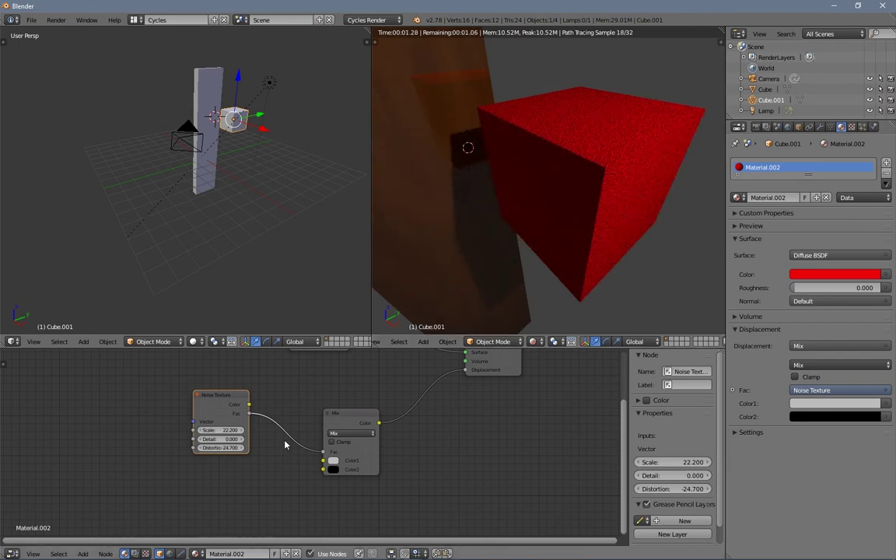
Step: Set the Noise Texture's Scale to 2.4 and inspect the cube's rippled surface from several angles
{"action": "left_click_drag", "start_coordinate": [220, 430], "coordinate": [175, 430]}
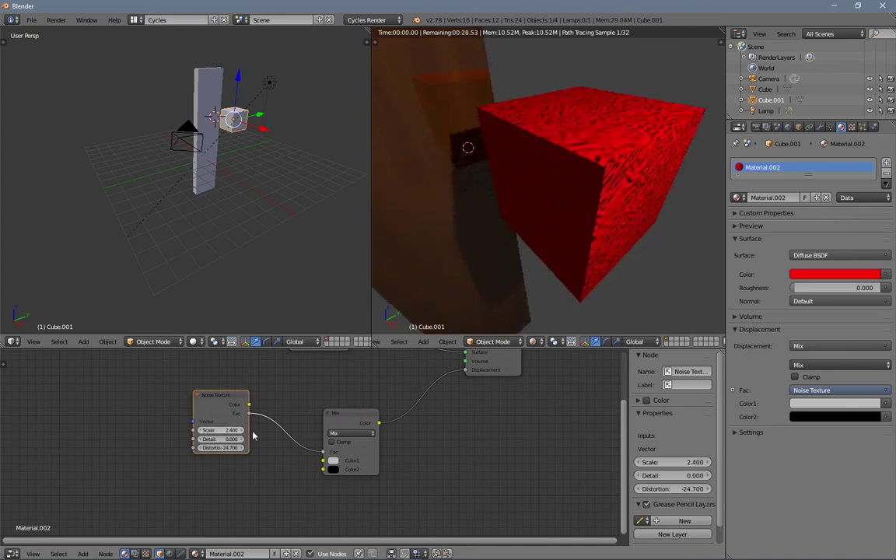
{"action": "middle_click_drag", "start_coordinate": [582, 206], "coordinate": [629, 189]}
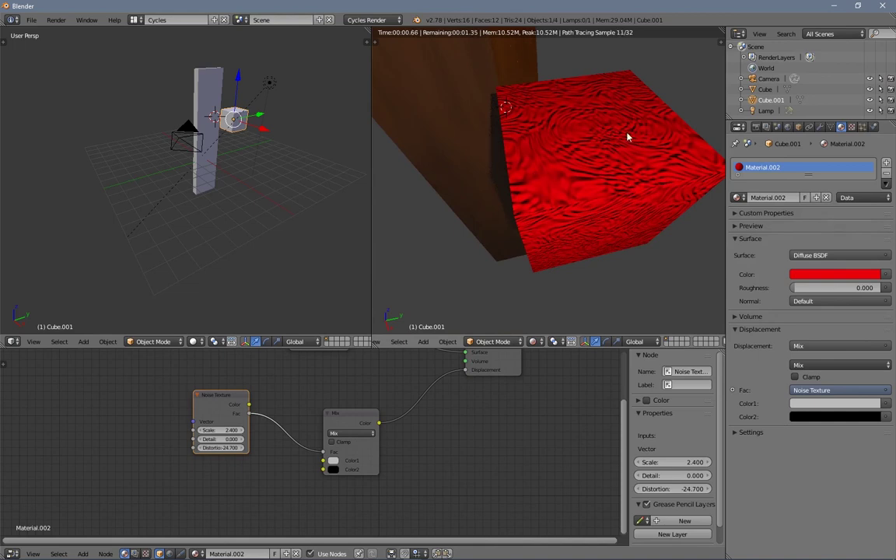
{"action": "middle_click_drag", "start_coordinate": [630, 136], "coordinate": [616, 108]}
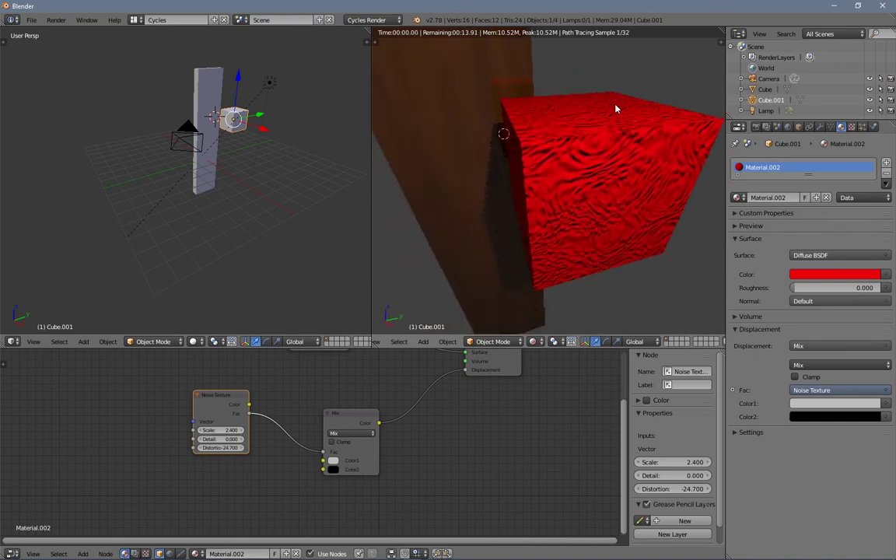
Step: Move the lamp along the Y axis and reposition it farther out from the cube to change the lighting angle
{"action": "middle_click_drag", "start_coordinate": [267, 115], "coordinate": [289, 91]}
{"action": "right_click", "coordinate": [270, 91]}
{"action": "key", "text": "g"}
{"action": "key", "text": "y"}
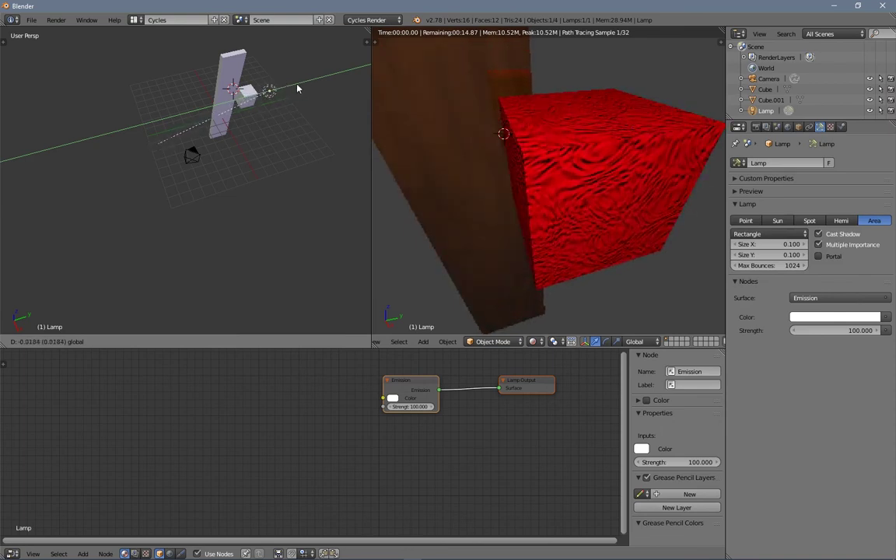
{"action": "left_click", "coordinate": [303, 86]}
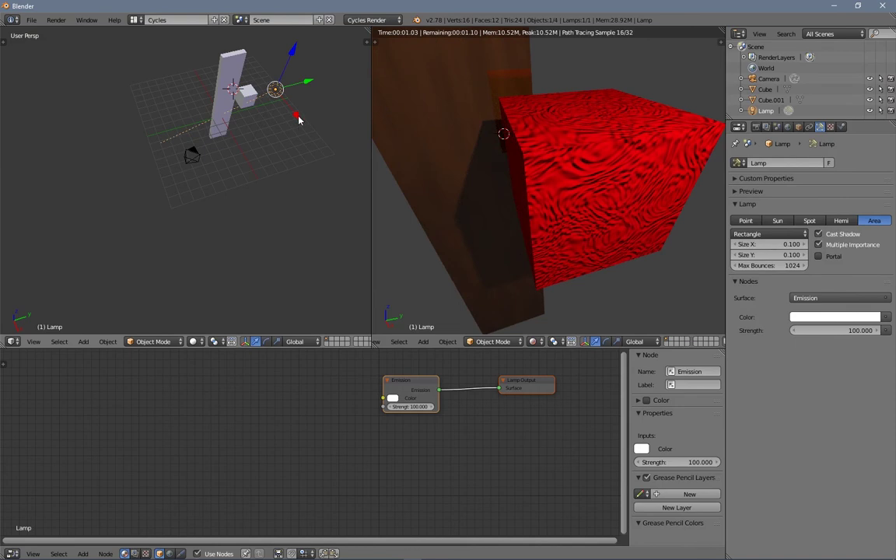
{"action": "key", "text": "g"}
{"action": "left_click", "coordinate": [319, 138]}
{"action": "middle_click_drag", "start_coordinate": [299, 141], "coordinate": [336, 196]}
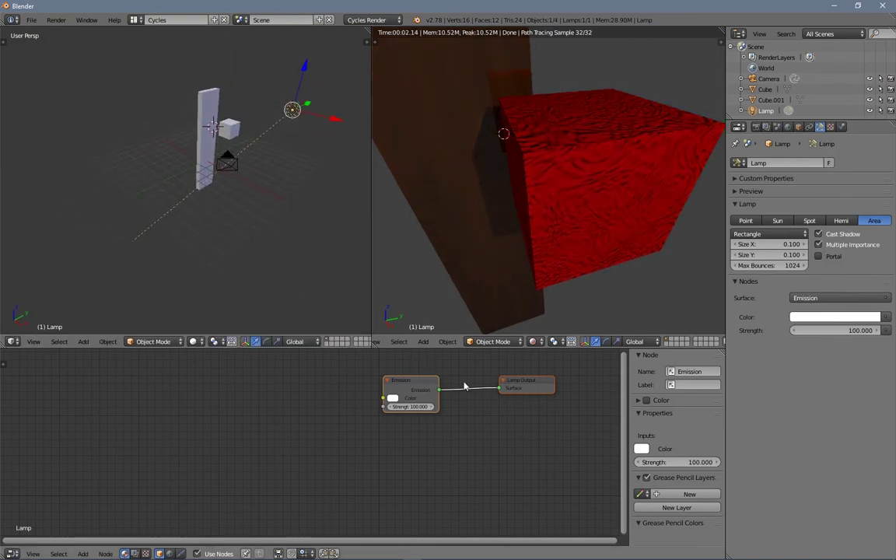
Step: Select the red cube and move its Noise Texture and Mix nodes farther away from the Material Output node
{"action": "middle_click_drag", "start_coordinate": [466, 378], "coordinate": [343, 430]}
{"action": "right_click", "coordinate": [566, 230]}
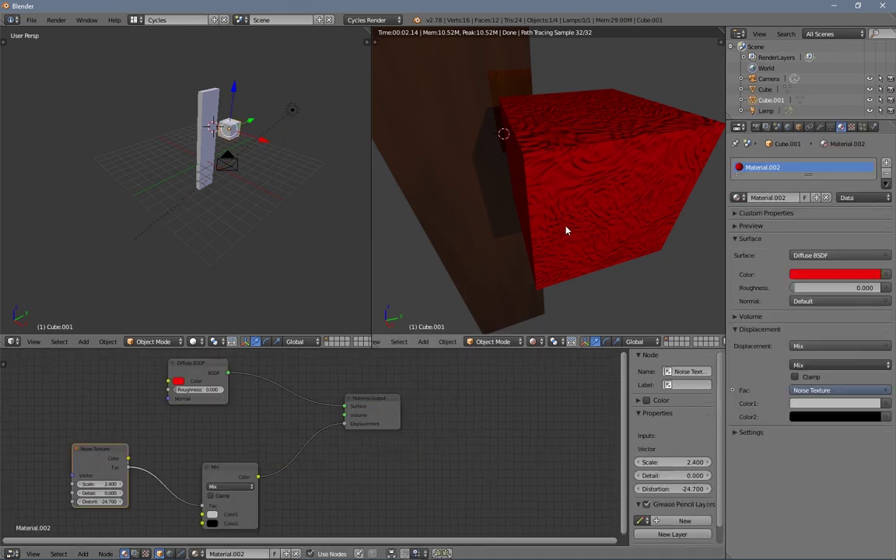
{"action": "middle_click_drag", "start_coordinate": [250, 438], "coordinate": [346, 404]}
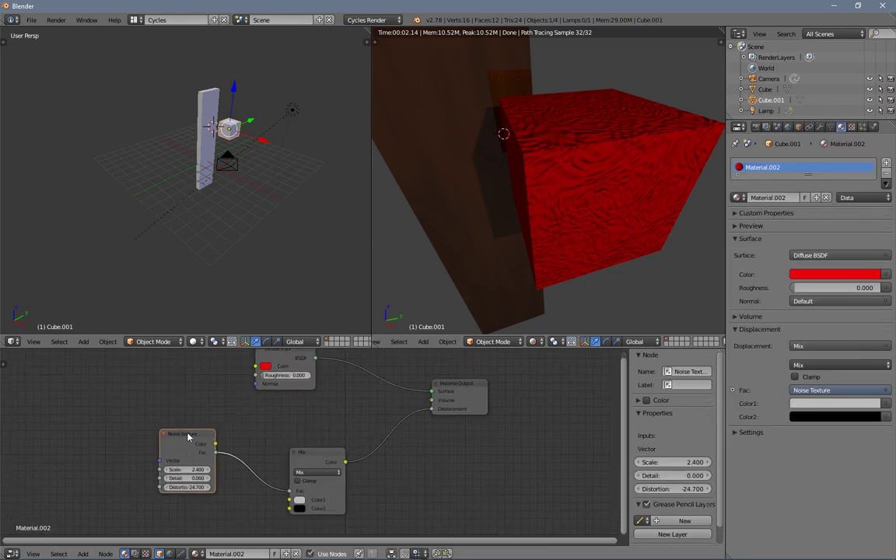
{"action": "left_click_drag", "start_coordinate": [297, 456], "coordinate": [257, 463]}
{"action": "left_click_drag", "start_coordinate": [173, 441], "coordinate": [118, 448]}
{"action": "left_click_drag", "start_coordinate": [249, 462], "coordinate": [211, 465]}
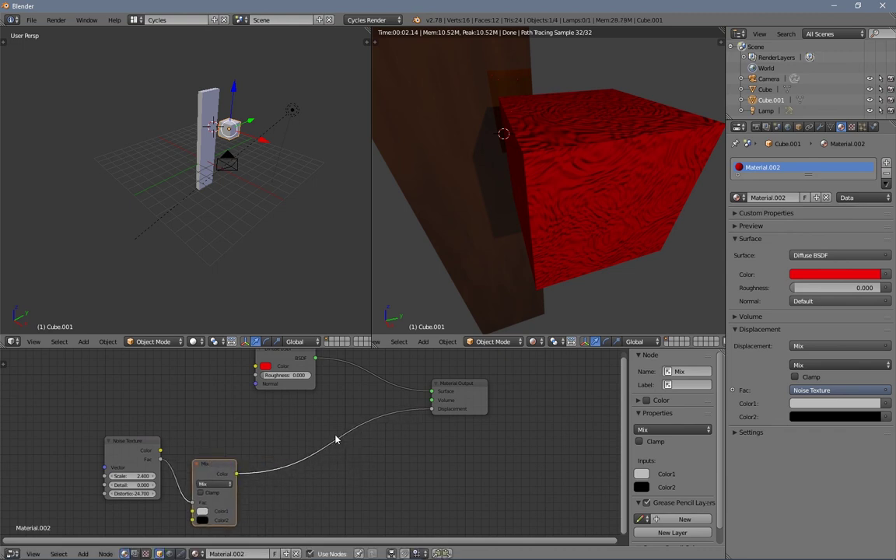
Step: Cut the Mix node's Displacement link, add a second MixRGB node and connect the first Mix's Color output to its Color2
{"action": "right_click_drag", "start_coordinate": [319, 429], "coordinate": [342, 451], "text": "ctrl"}
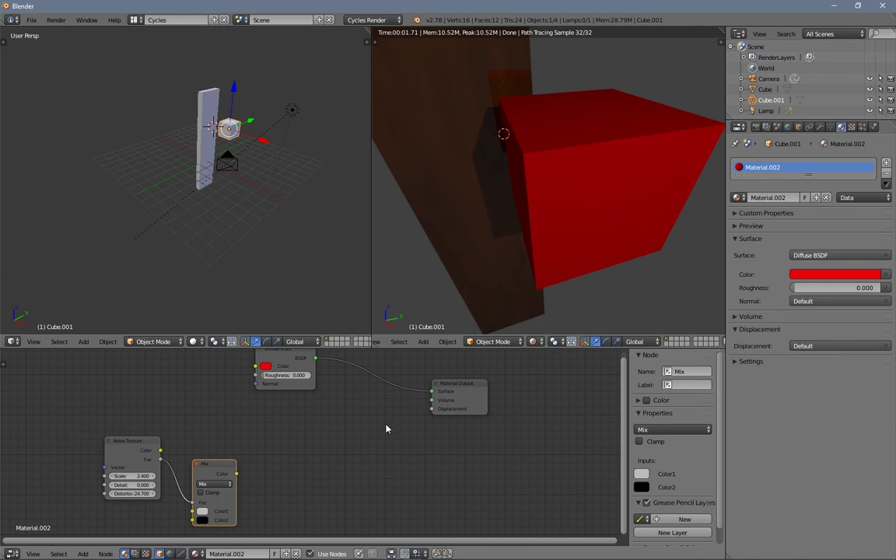
{"action": "key", "text": "shift+a"}
{"action": "mouse_move", "coordinate": [354, 450]}
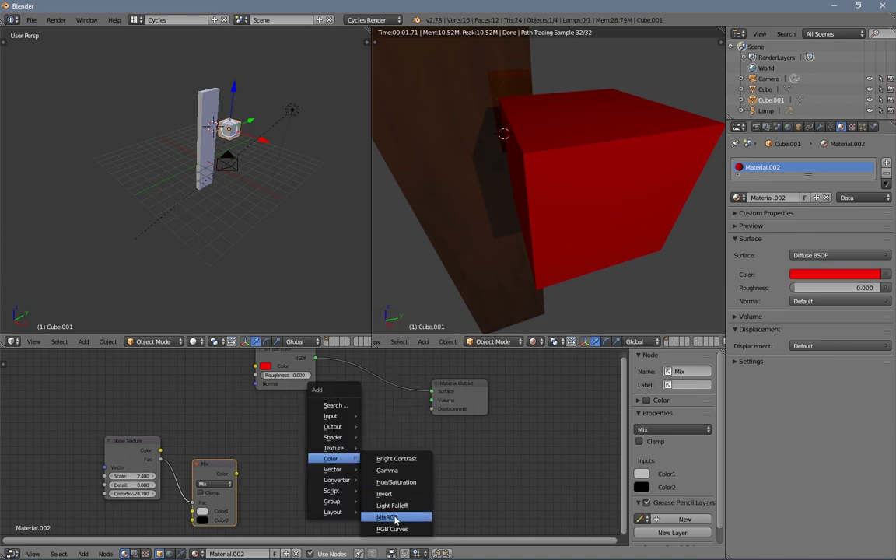
{"action": "left_click", "coordinate": [395, 519]}
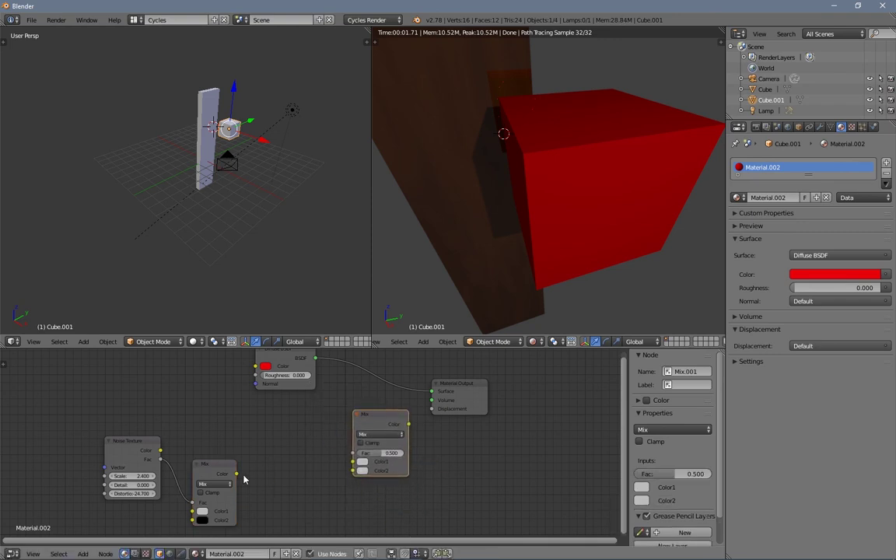
{"action": "left_click_drag", "start_coordinate": [236, 474], "coordinate": [352, 470]}
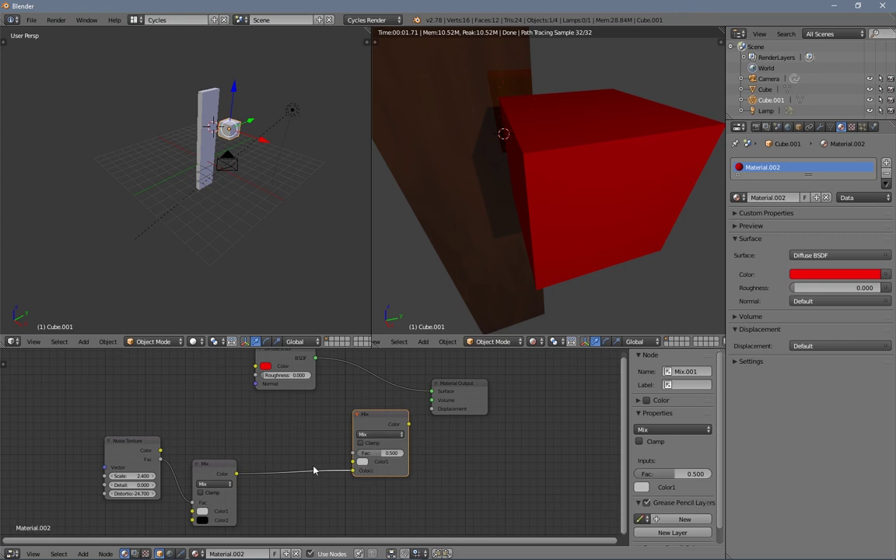
Step: Remove the second Mix node with its link and reconnect the first Mix's Color output to the Material Output's Displacement input
{"action": "key", "text": "ctrl+z"}
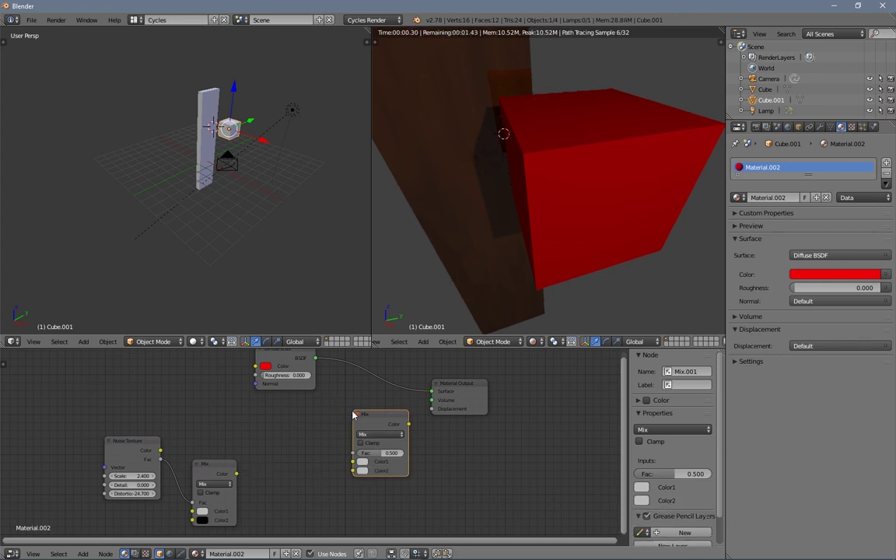
{"action": "left_click_drag", "start_coordinate": [373, 418], "coordinate": [337, 430]}
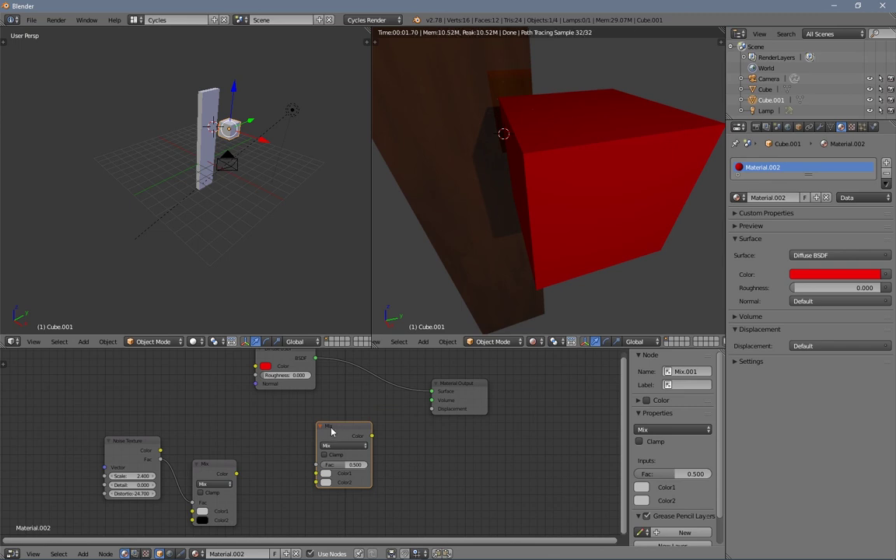
{"action": "key", "text": "x"}
{"action": "left_click_drag", "start_coordinate": [235, 474], "coordinate": [435, 415]}
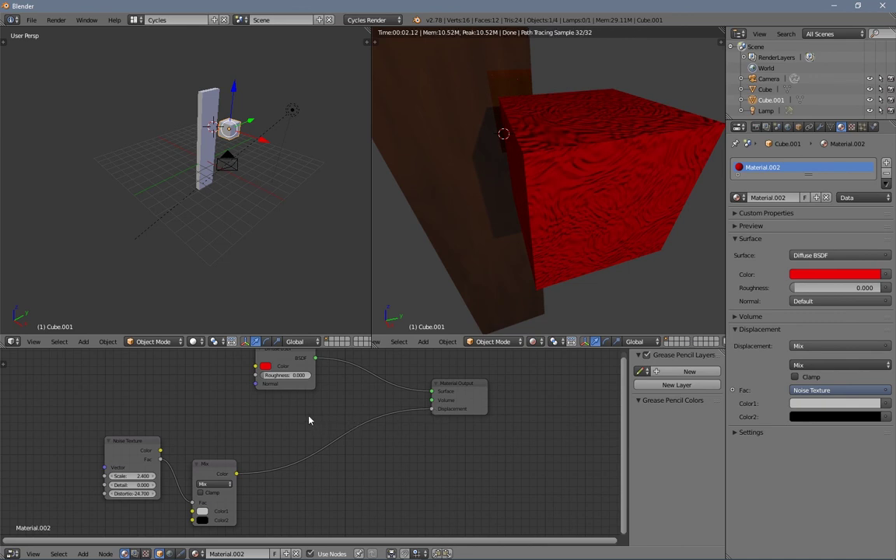
Step: Cut the Mix node's Displacement link, add a Mix Shader and route the Mix's Color output through its second Shader input to Displacement
{"action": "right_click_drag", "start_coordinate": [309, 420], "coordinate": [365, 458], "text": "ctrl"}
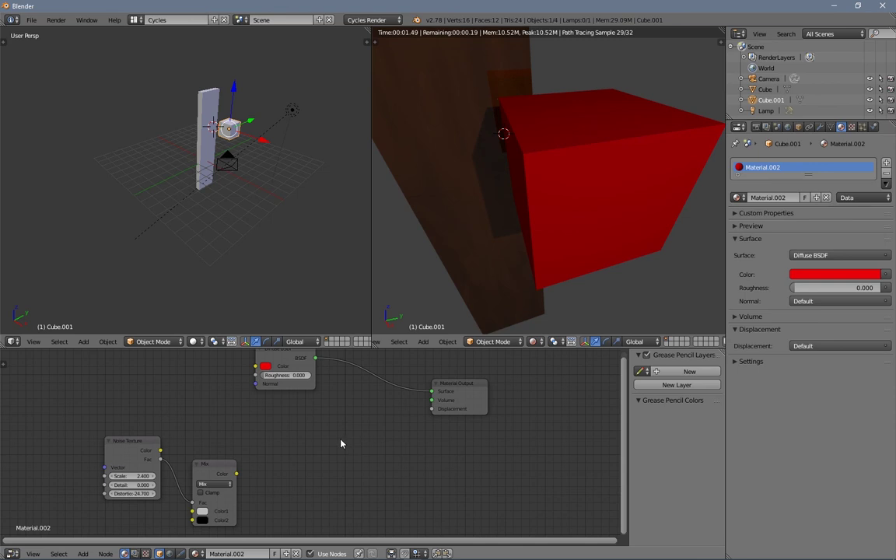
{"action": "key", "text": "shift+a"}
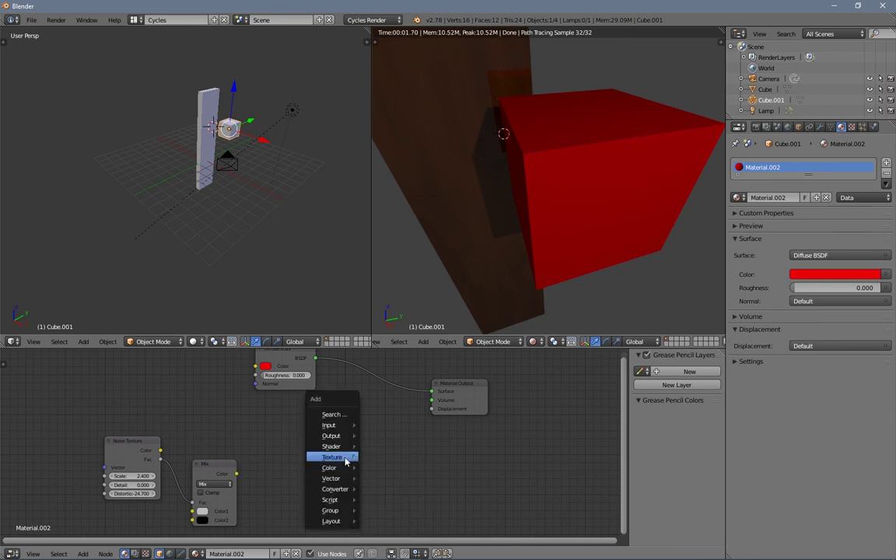
{"action": "mouse_move", "coordinate": [345, 449]}
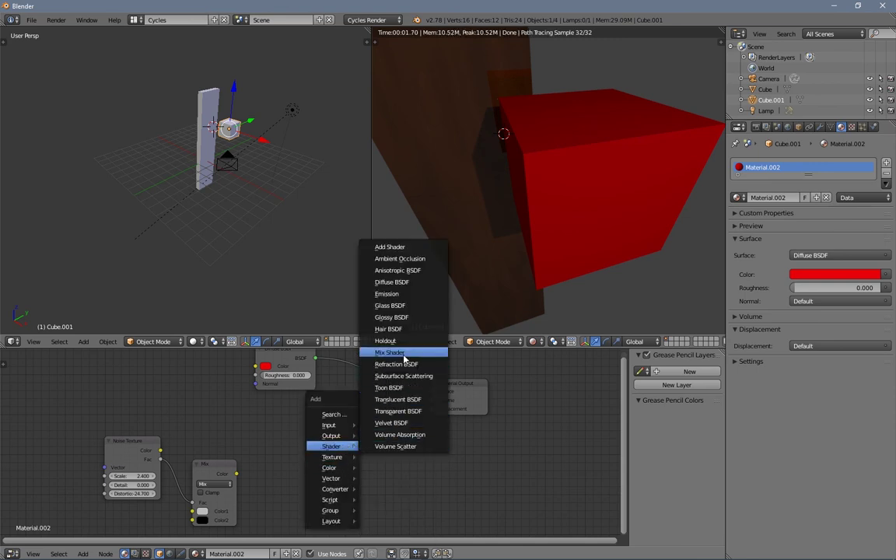
{"action": "left_click", "coordinate": [393, 352]}
{"action": "left_click", "coordinate": [324, 430]}
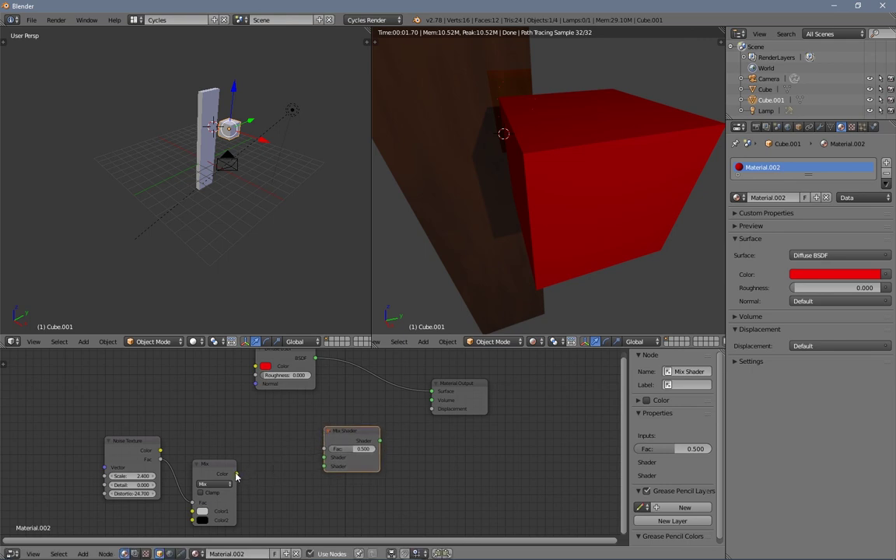
{"action": "left_click_drag", "start_coordinate": [235, 474], "coordinate": [432, 408]}
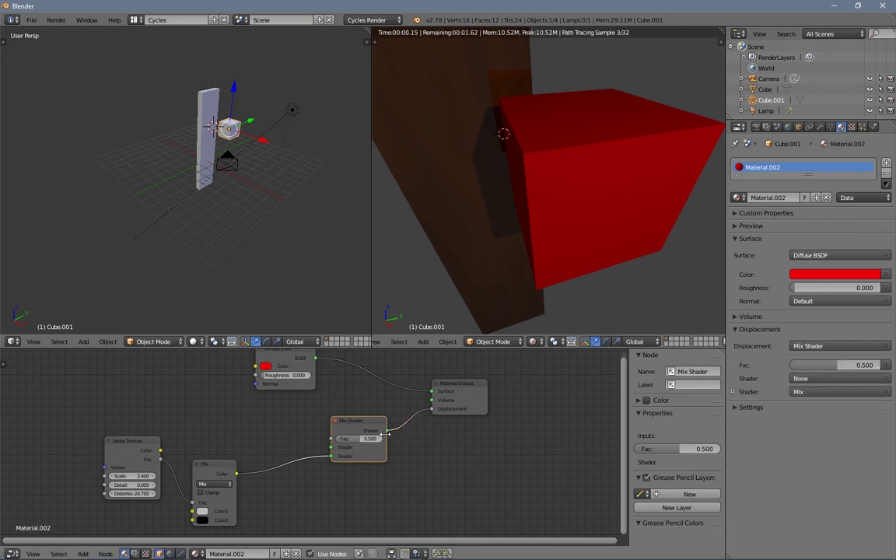
Step: Add a Diffuse BSDF, connect it to the Mix Shader's first Shader input and set the Mix Shader's Fac to 0.218
{"action": "key", "text": "shift+a"}
{"action": "mouse_move", "coordinate": [249, 443]}
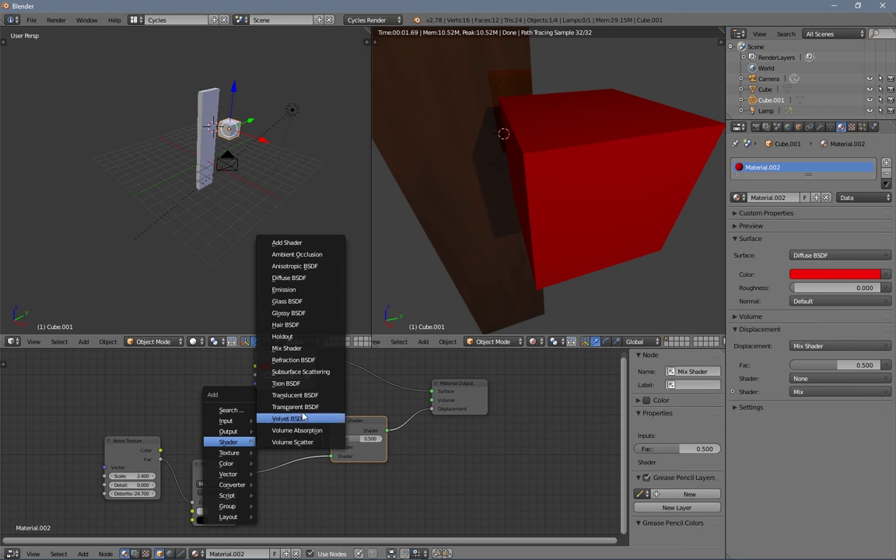
{"action": "left_click", "coordinate": [297, 278]}
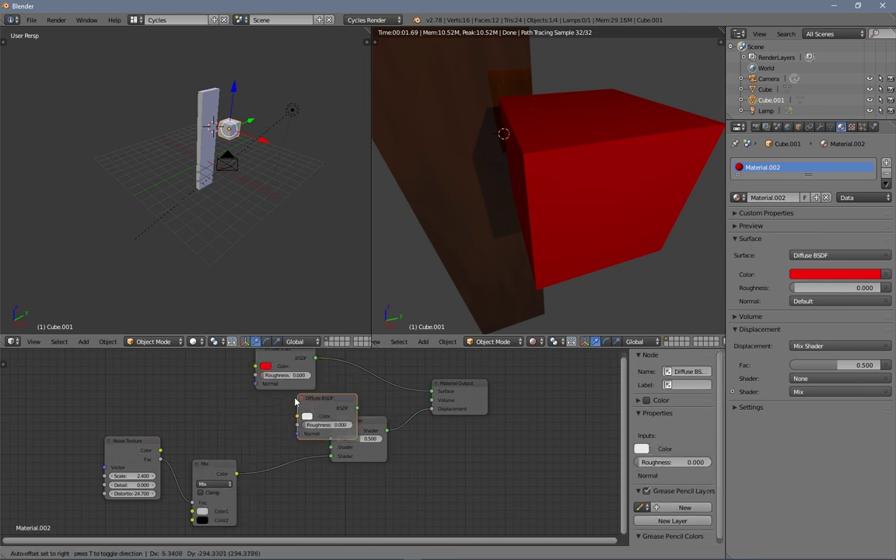
{"action": "left_click", "coordinate": [213, 409]}
{"action": "left_click_drag", "start_coordinate": [274, 417], "coordinate": [339, 440]}
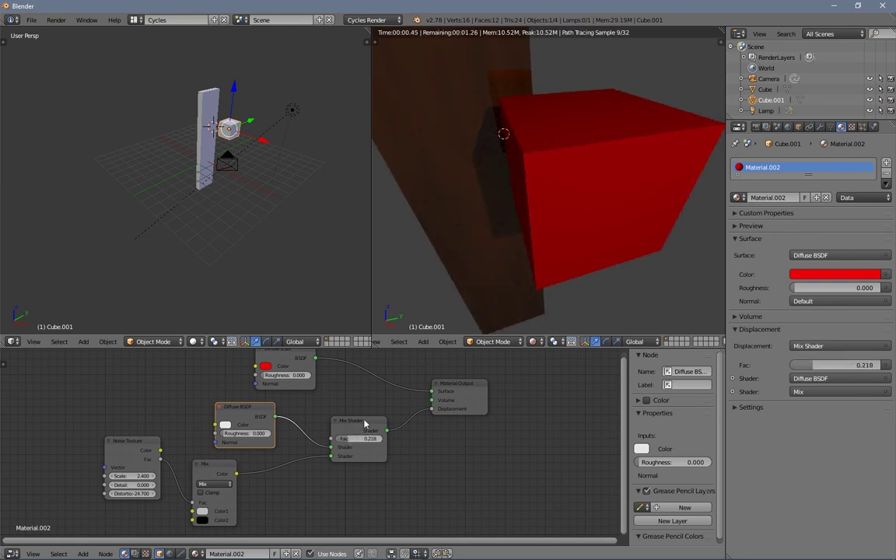
Step: Delete the added Diffuse BSDF and Mix Shader, then reconnect the Mix node's Color to Displacement, placing it closer to the Material Output
{"action": "key", "text": "x"}
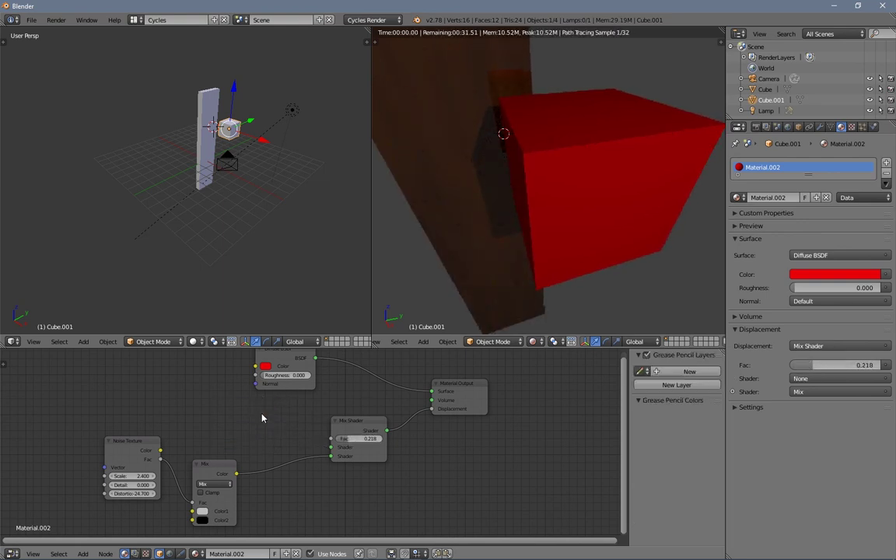
{"action": "key", "text": "x"}
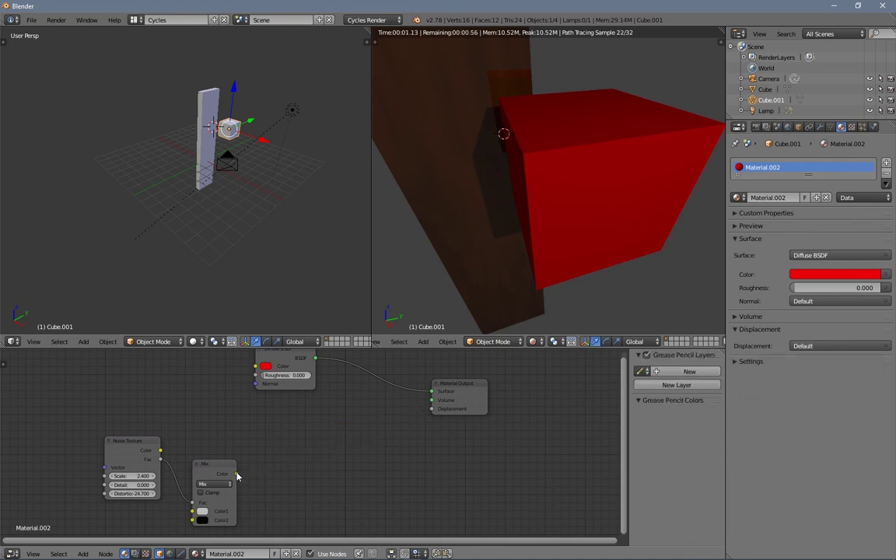
{"action": "left_click_drag", "start_coordinate": [236, 476], "coordinate": [431, 409]}
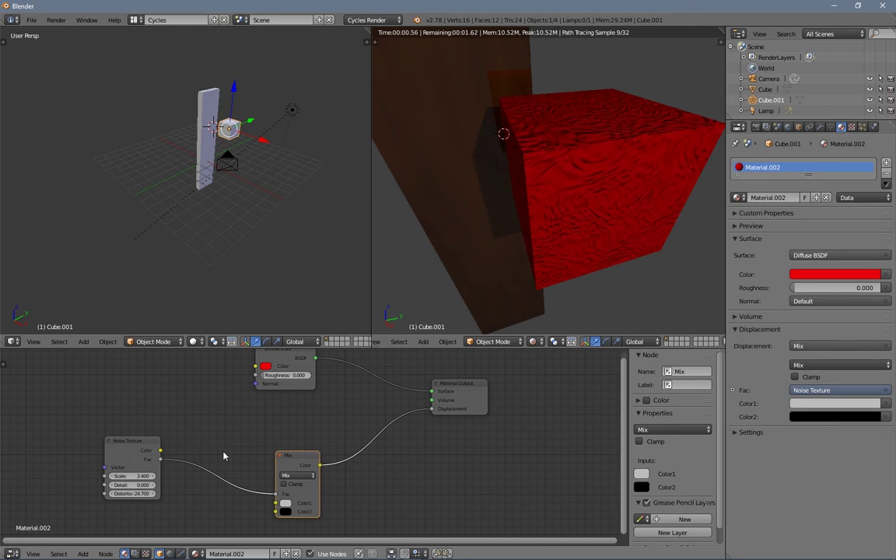
{"action": "left_click_drag", "start_coordinate": [295, 458], "coordinate": [344, 448]}
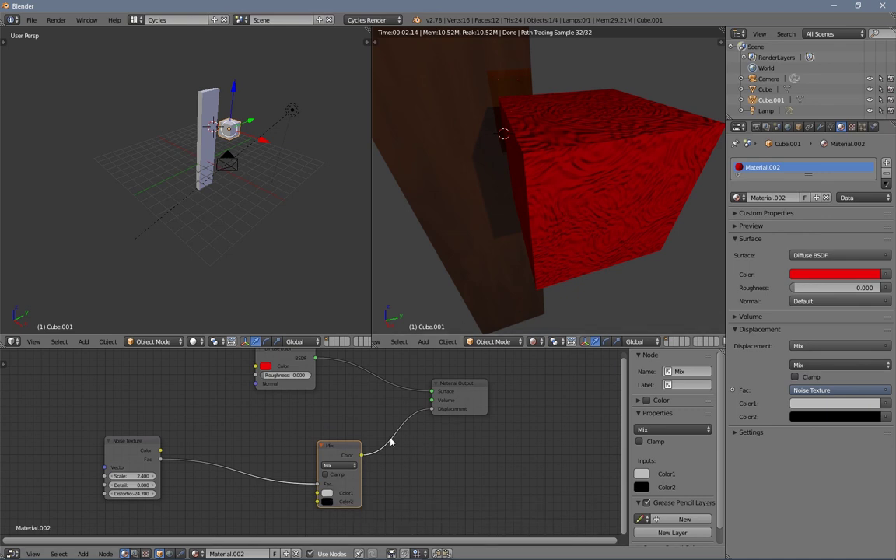
Step: Lighten the Mix node's Color2 to light grey and move the Noise Texture node closer to the Mix node
{"action": "left_click", "coordinate": [327, 503]}
{"action": "left_click_drag", "start_coordinate": [391, 439], "coordinate": [390, 412]}
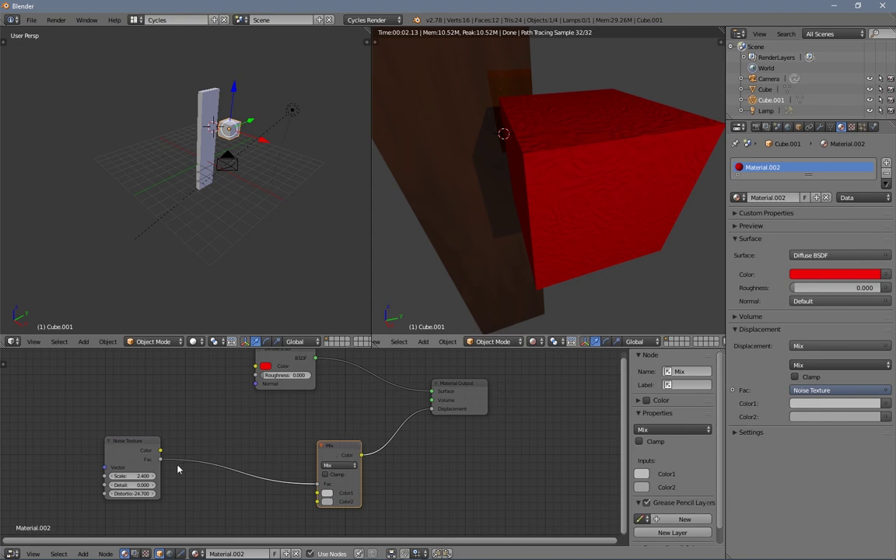
{"action": "left_click_drag", "start_coordinate": [143, 447], "coordinate": [241, 436]}
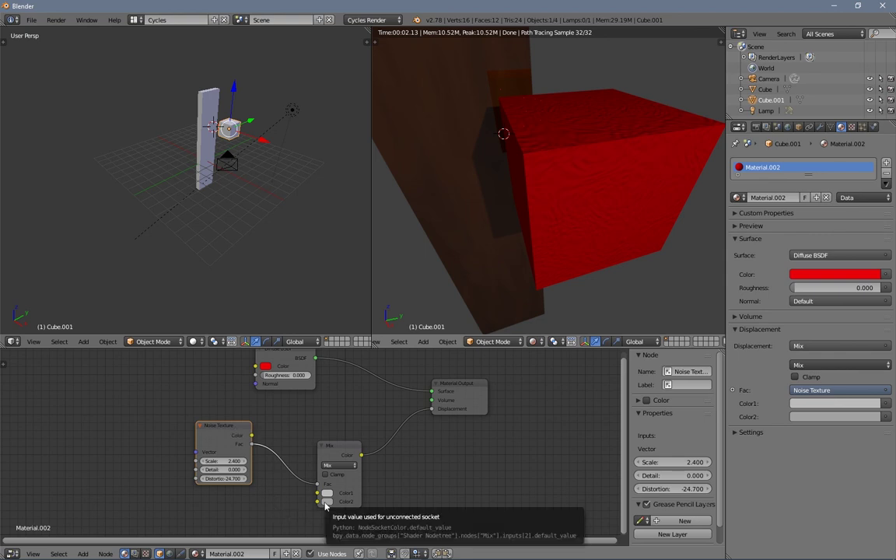
Step: Try Color2 greys of 0.096 and 0.299 on the Mix node and finish with Color2 at black
{"action": "left_click", "coordinate": [326, 502]}
{"action": "left_click_drag", "start_coordinate": [390, 410], "coordinate": [391, 424]}
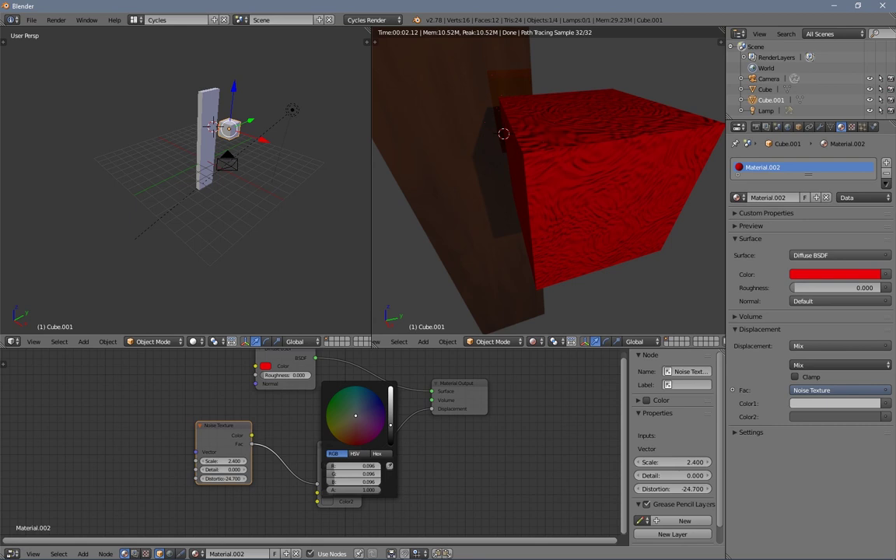
{"action": "left_click_drag", "start_coordinate": [391, 425], "coordinate": [392, 413]}
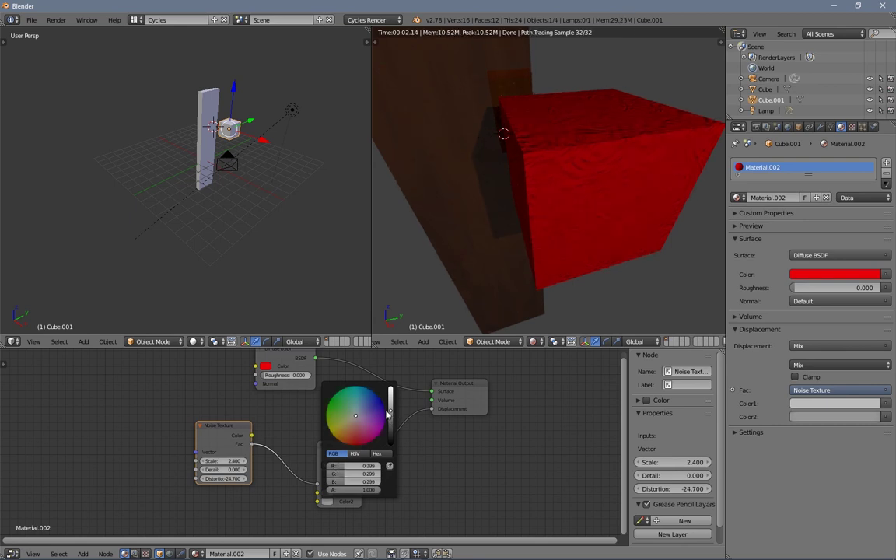
{"action": "left_click", "coordinate": [329, 504]}
{"action": "left_click_drag", "start_coordinate": [390, 423], "coordinate": [390, 443]}
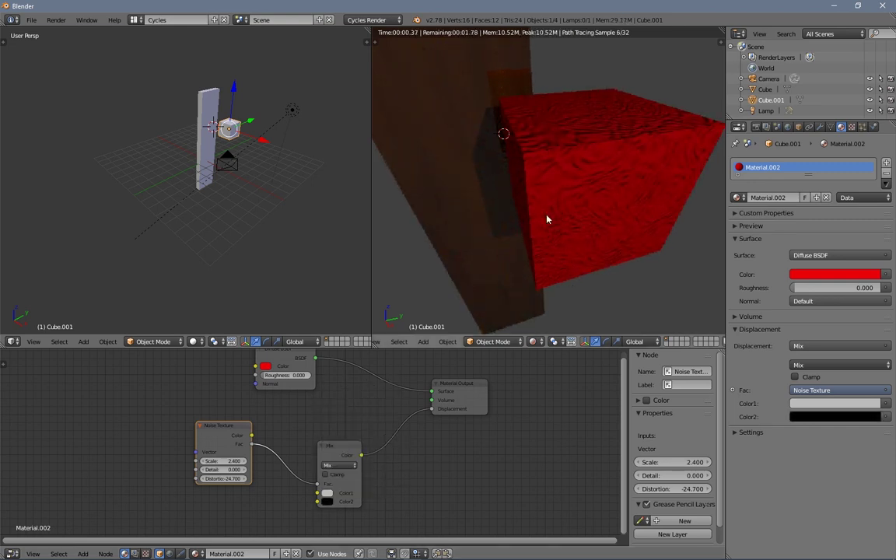
Step: Darken the Mix node's Color1 to a grey of 0.137
{"action": "left_click", "coordinate": [329, 501]}
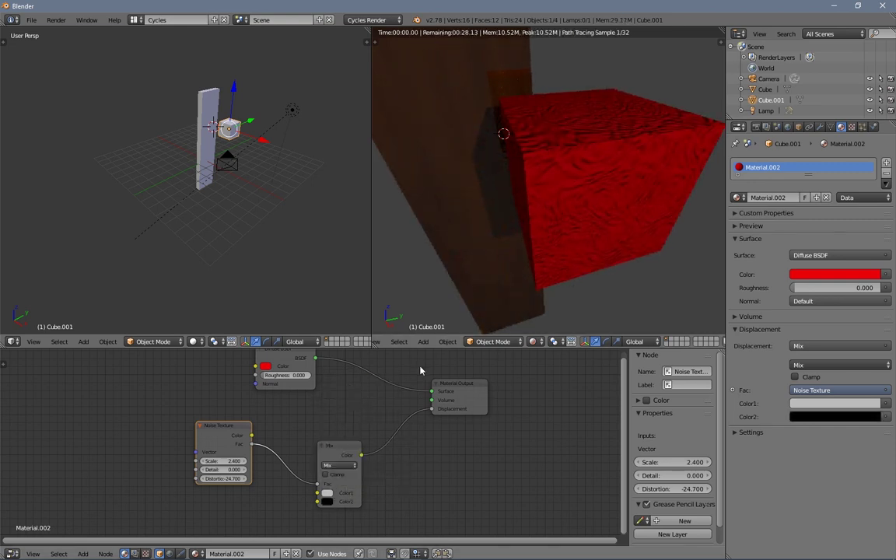
{"action": "left_click", "coordinate": [327, 492]}
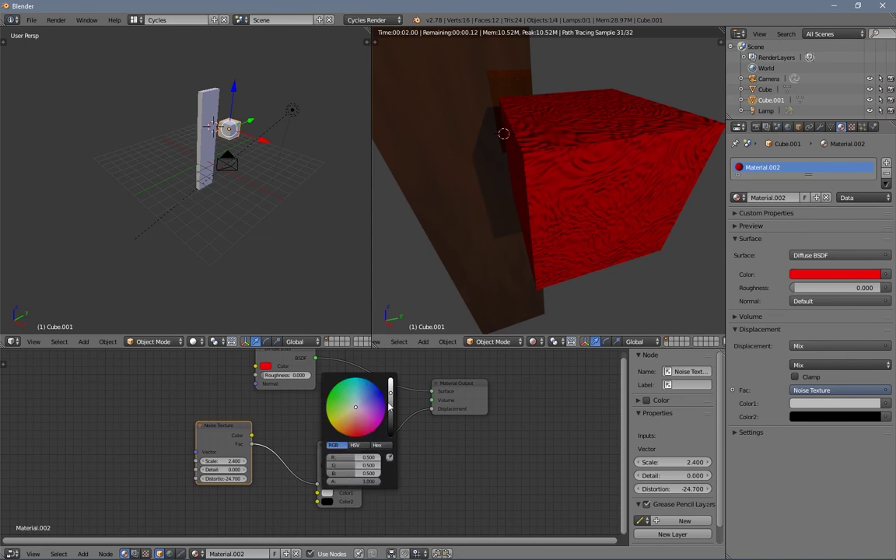
{"action": "left_click_drag", "start_coordinate": [390, 405], "coordinate": [390, 413]}
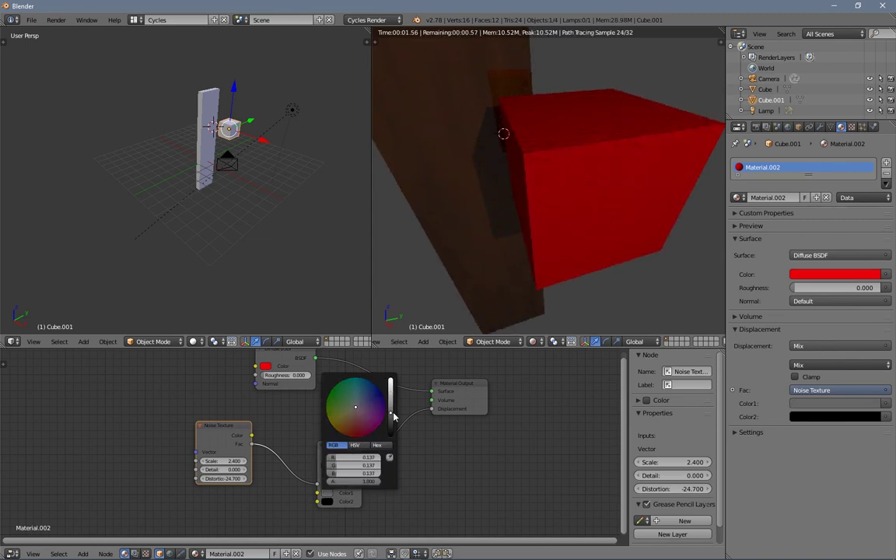
Step: Set the Noise Texture's Distortion to 0 and its Scale to 0.1
{"action": "left_click", "coordinate": [215, 478]}
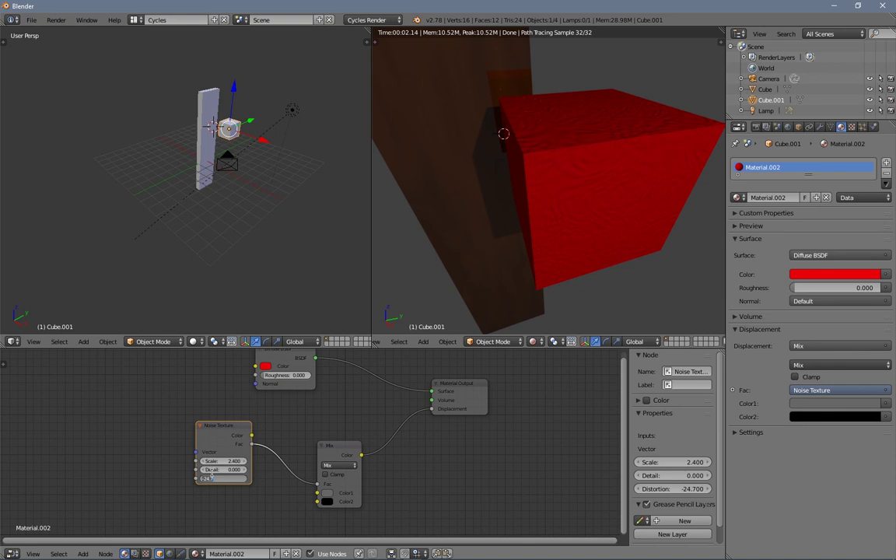
{"action": "type", "text": "0"}
{"action": "key", "text": "Return"}
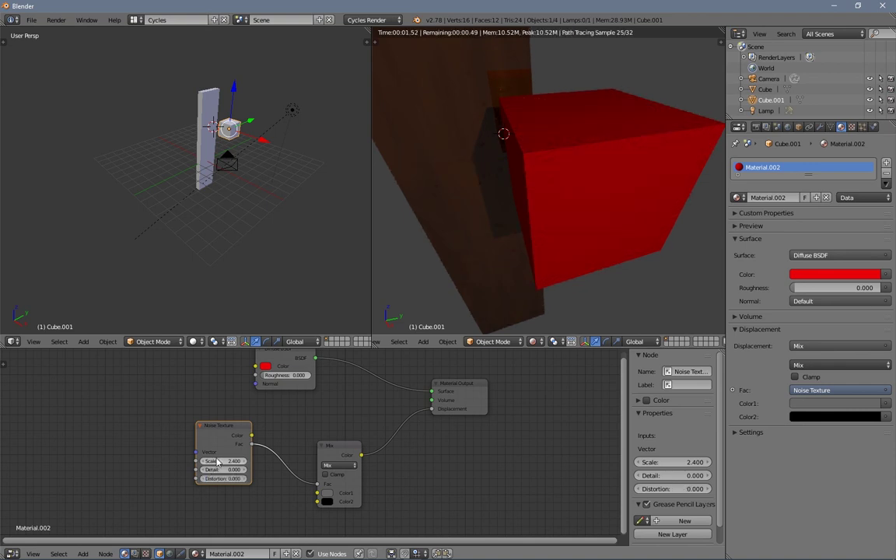
{"action": "left_click", "coordinate": [215, 461]}
{"action": "type", "text": "0.1"}
{"action": "key", "text": "Return"}
Step: Set the Mix node's Color1 to white
{"action": "left_click", "coordinate": [328, 494]}
{"action": "left_click", "coordinate": [326, 494]}
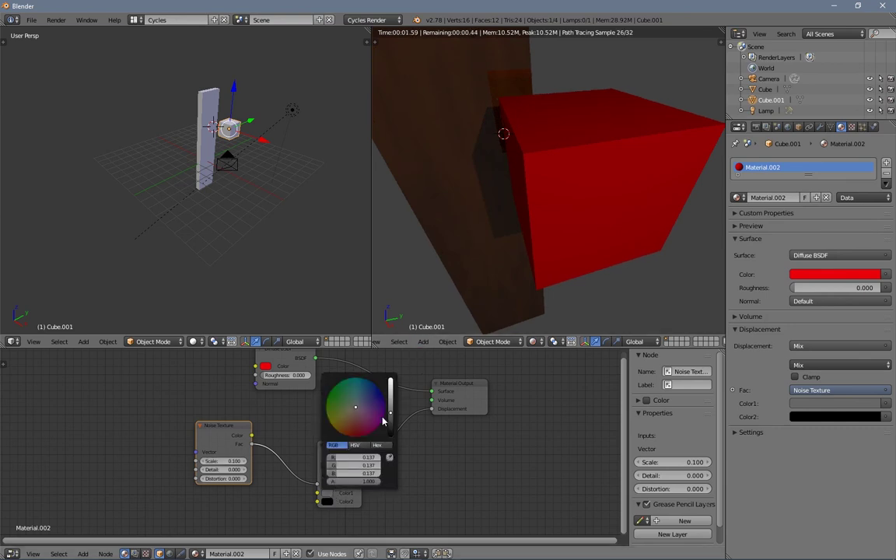
{"action": "left_click_drag", "start_coordinate": [391, 403], "coordinate": [392, 380]}
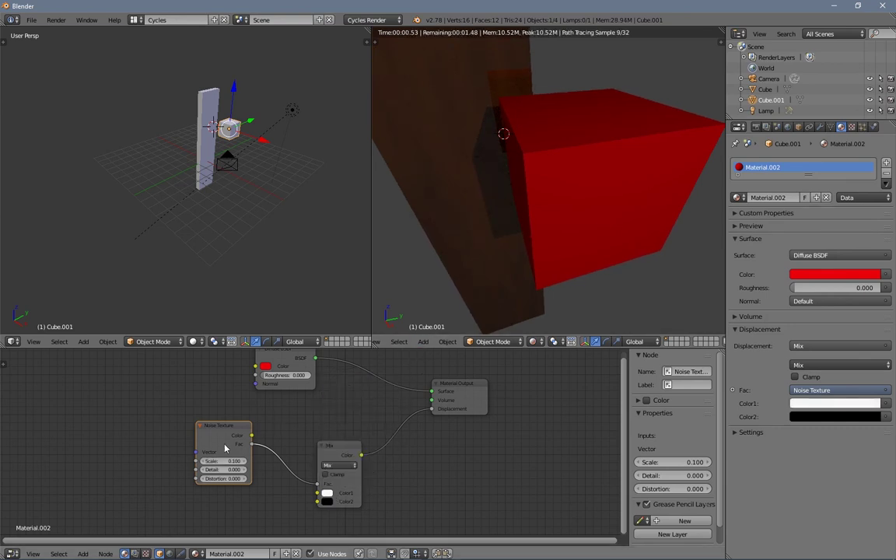
Step: Increase the Noise Texture's Scale to 39.7 and move the crash dialog aside
{"action": "left_click_drag", "start_coordinate": [218, 461], "coordinate": [477, 462]}
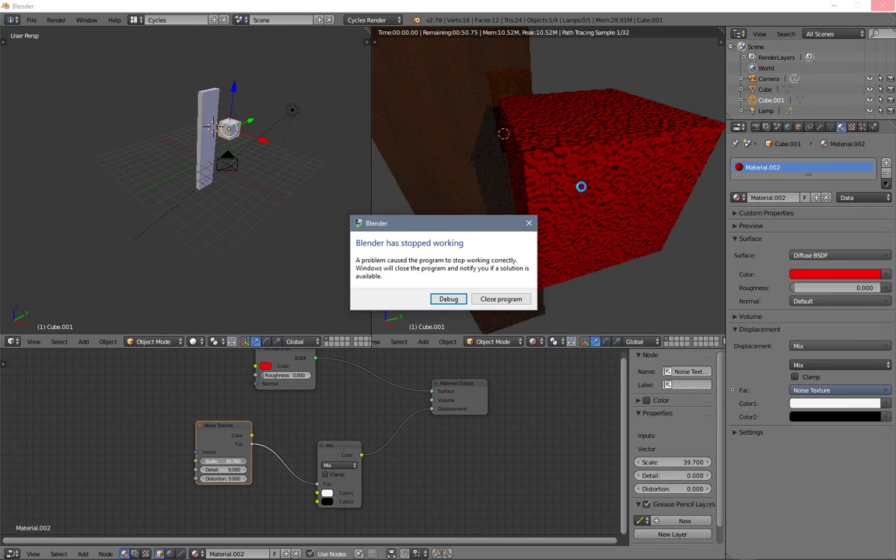
{"action": "left_click_drag", "start_coordinate": [438, 223], "coordinate": [354, 202]}
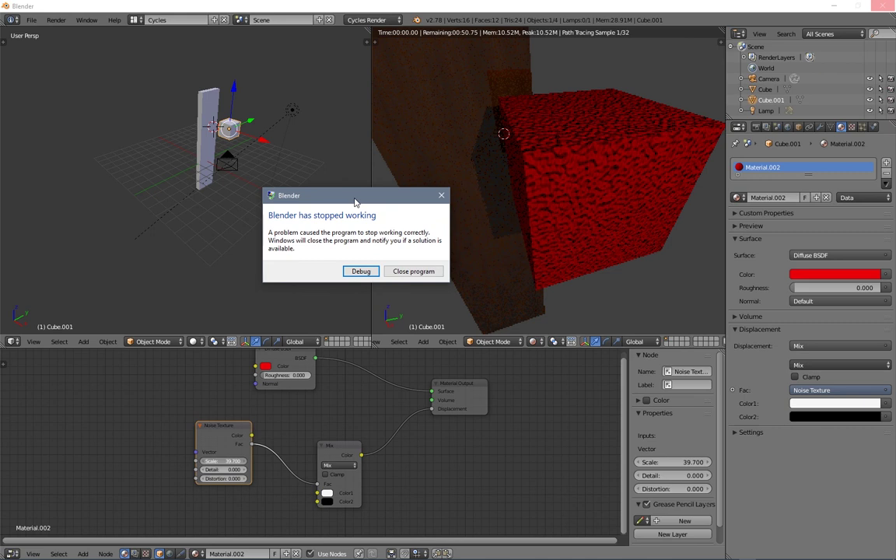